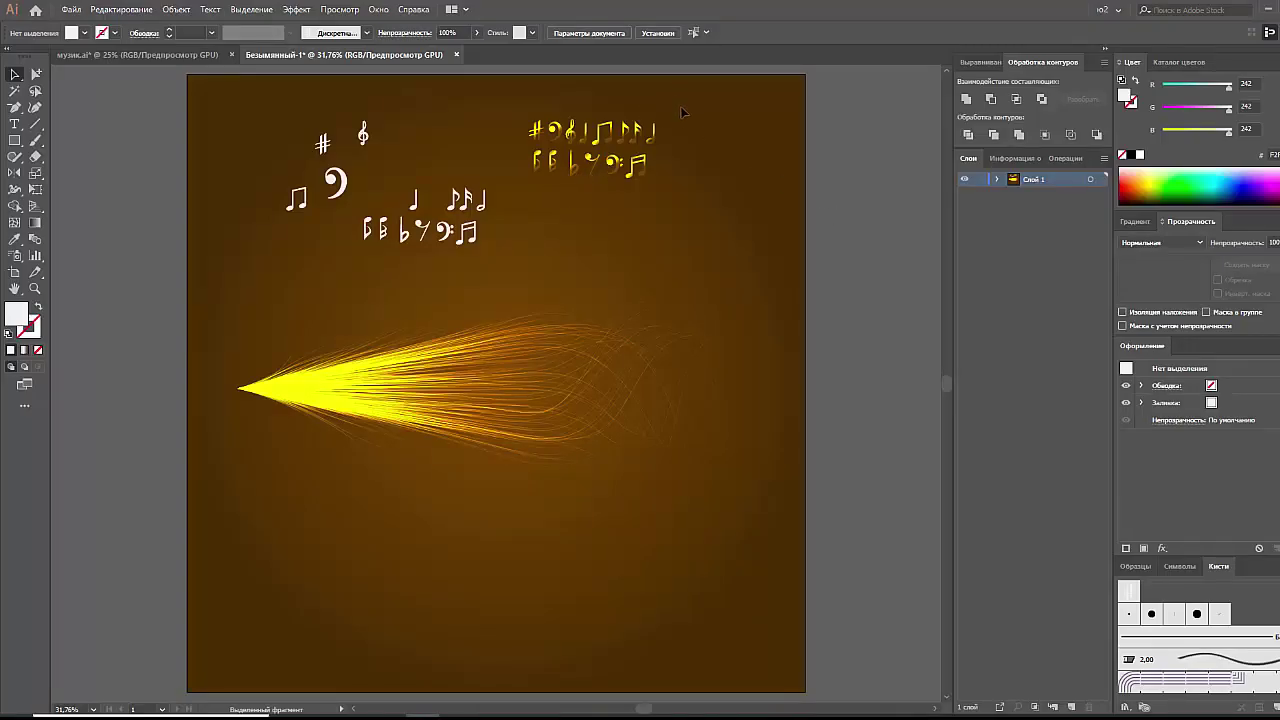
- Move the yellow notes group to the top-right corner and shift the yellow burst lower
{"action": "left_click_drag", "start_coordinate": [547, 165], "coordinate": [798, 190]}
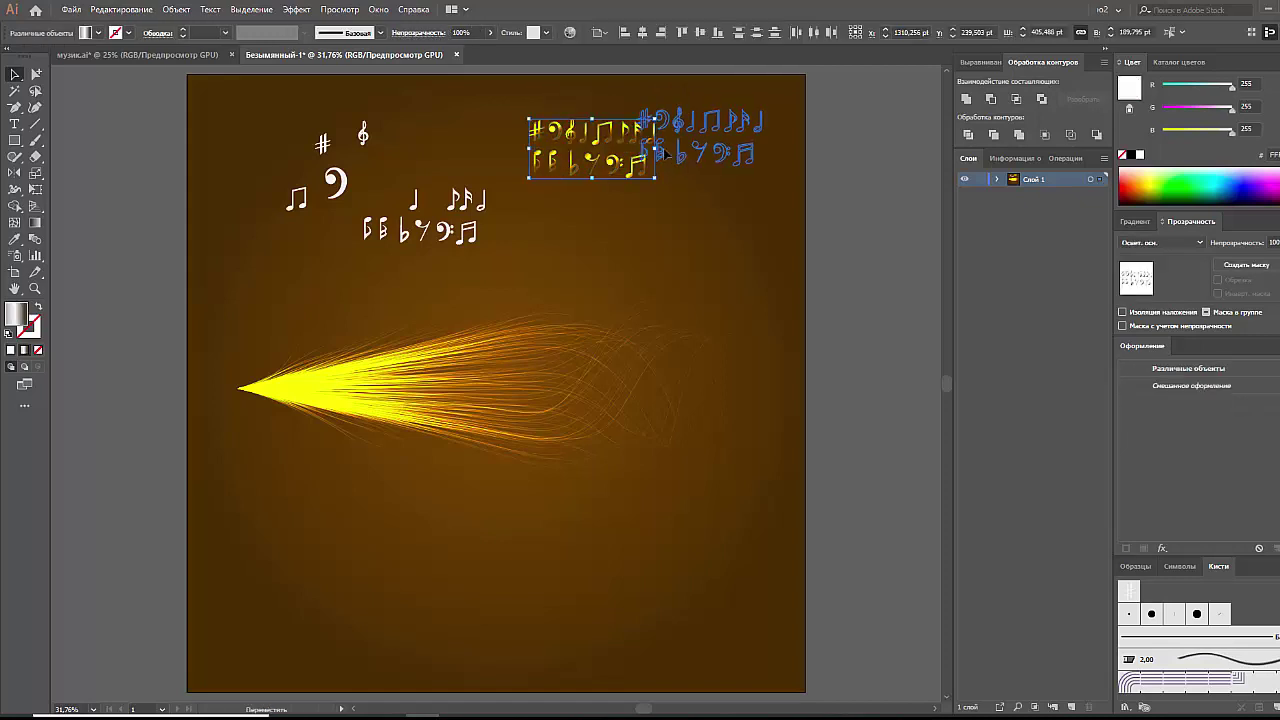
{"action": "left_click", "coordinate": [786, 217]}
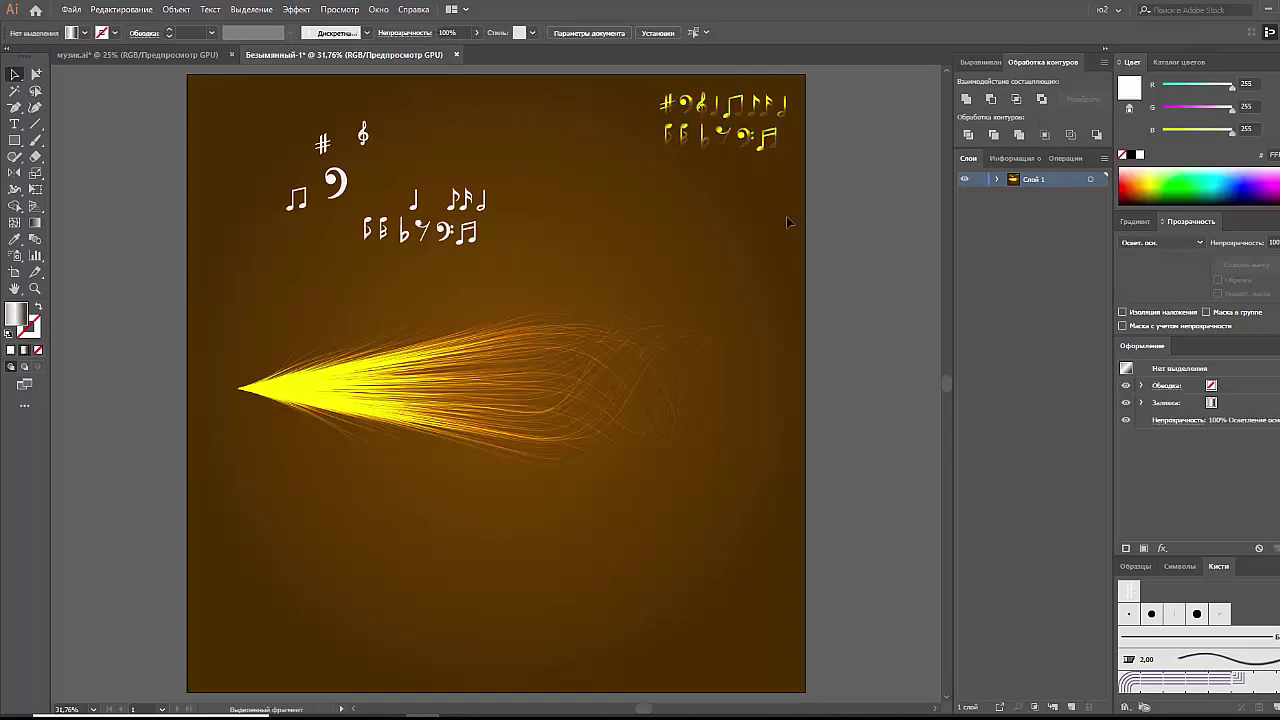
{"action": "left_click_drag", "start_coordinate": [380, 362], "coordinate": [391, 458]}
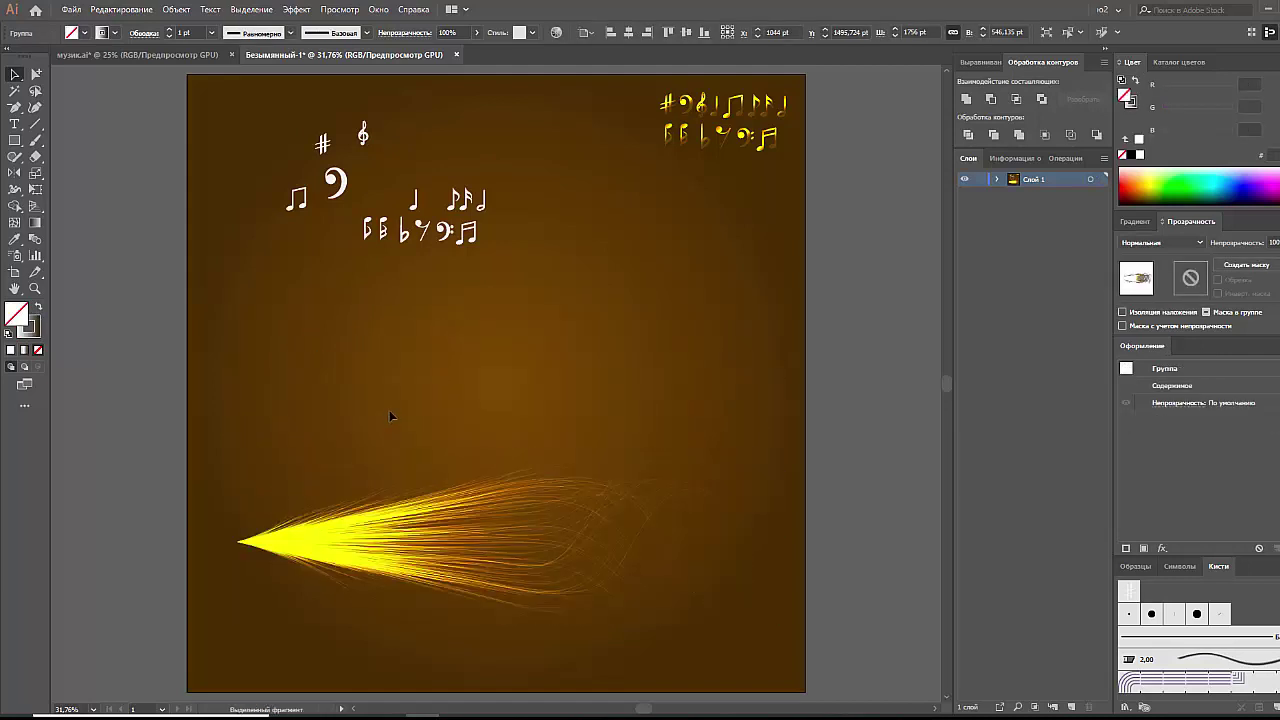
- Add a 65.65% stop to the yellow burst's stroke gradient so its strands fade out
{"action": "left_click", "coordinate": [393, 401]}
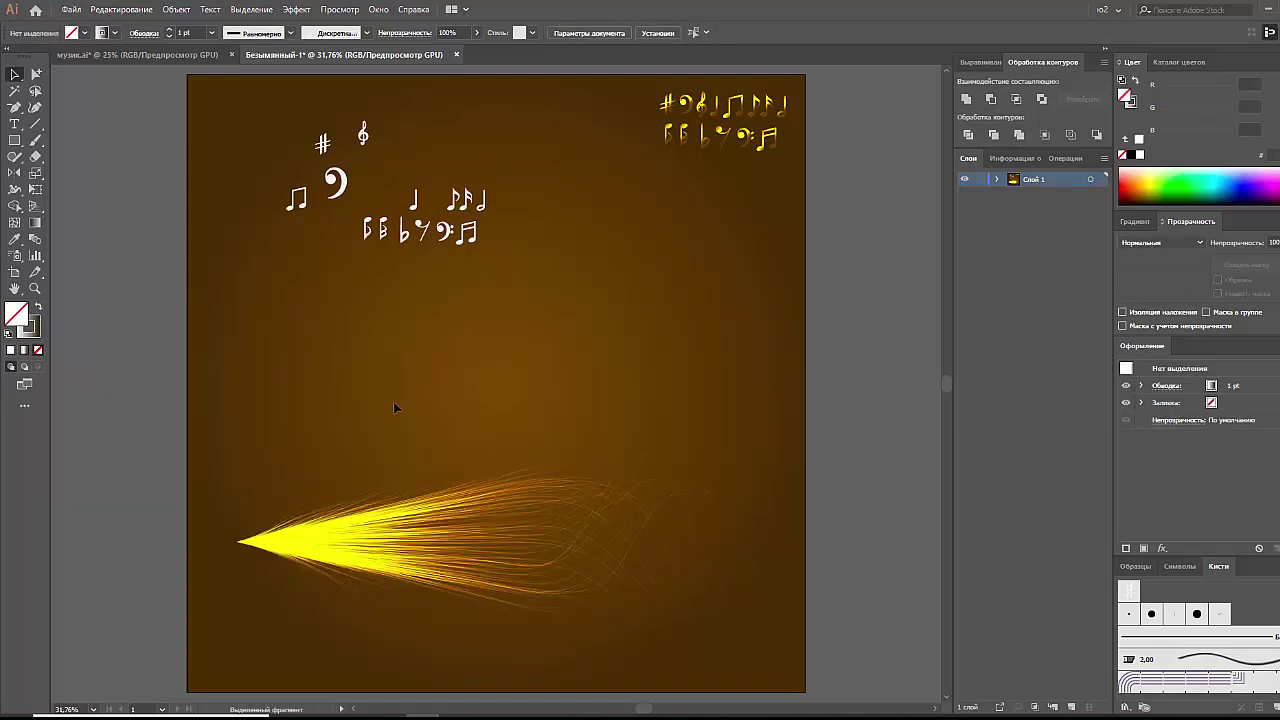
{"action": "left_click", "coordinate": [386, 514]}
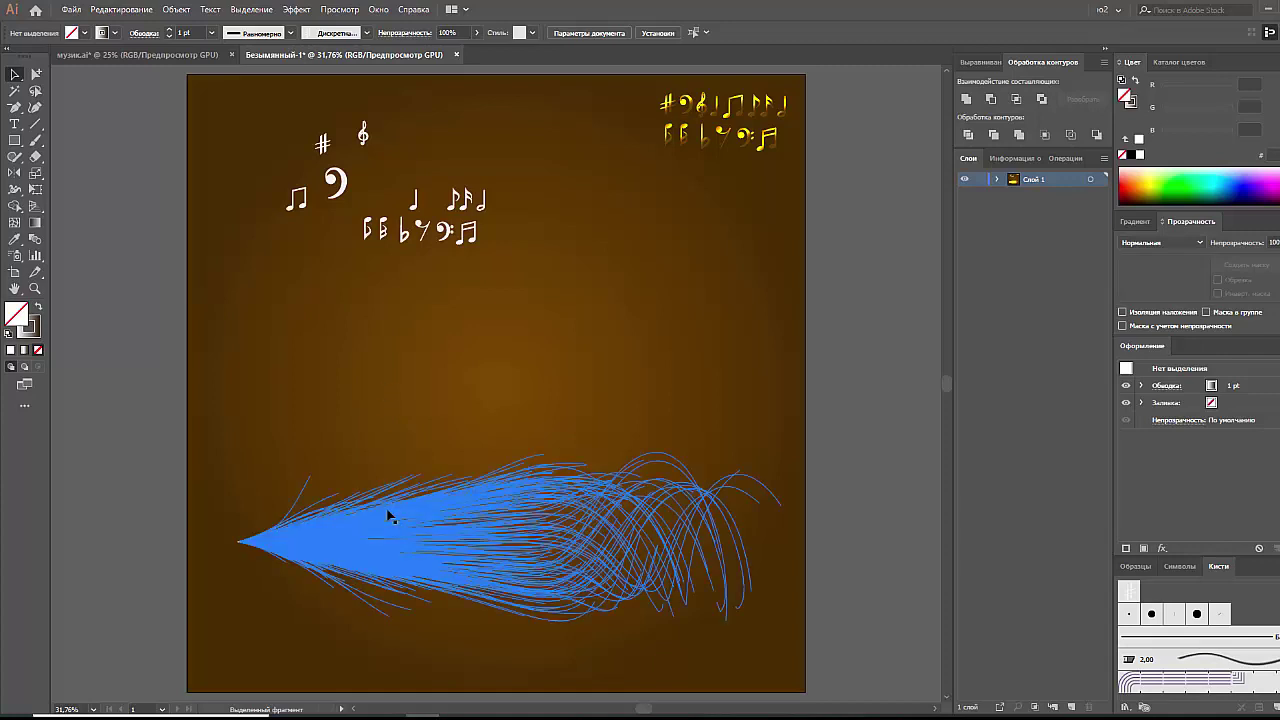
{"action": "left_click", "coordinate": [1138, 221]}
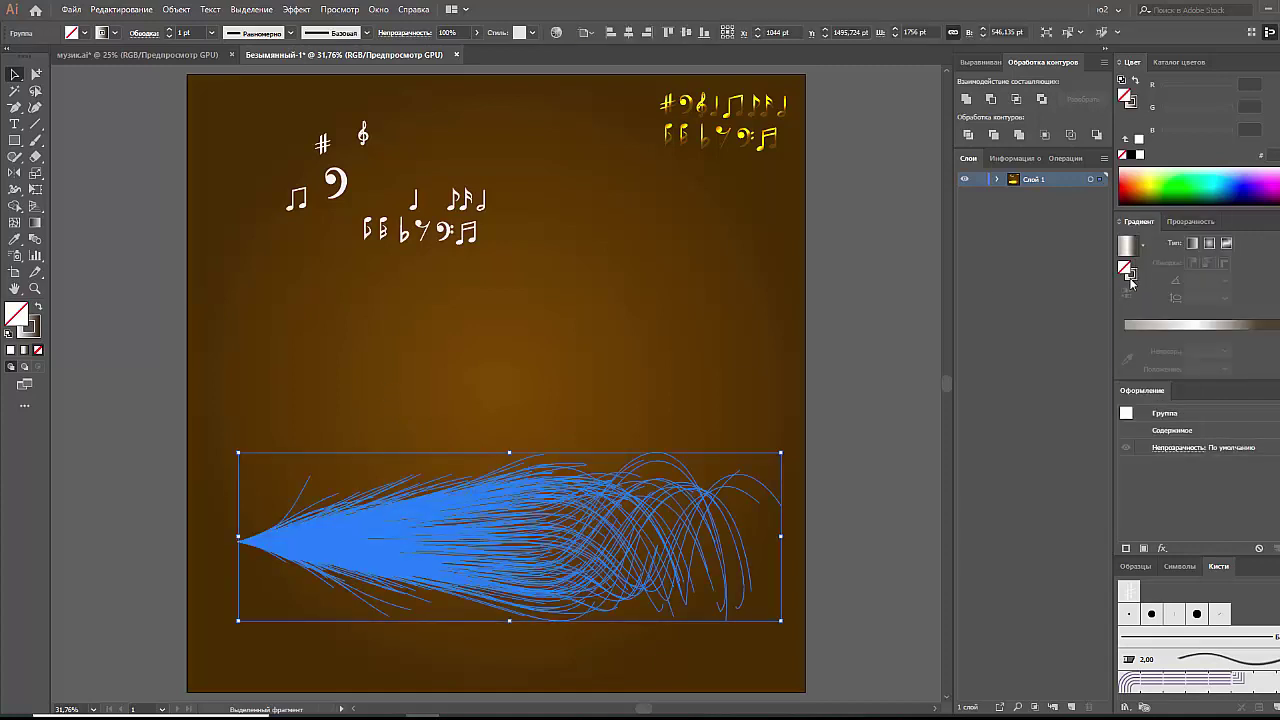
{"action": "left_click", "coordinate": [818, 340]}
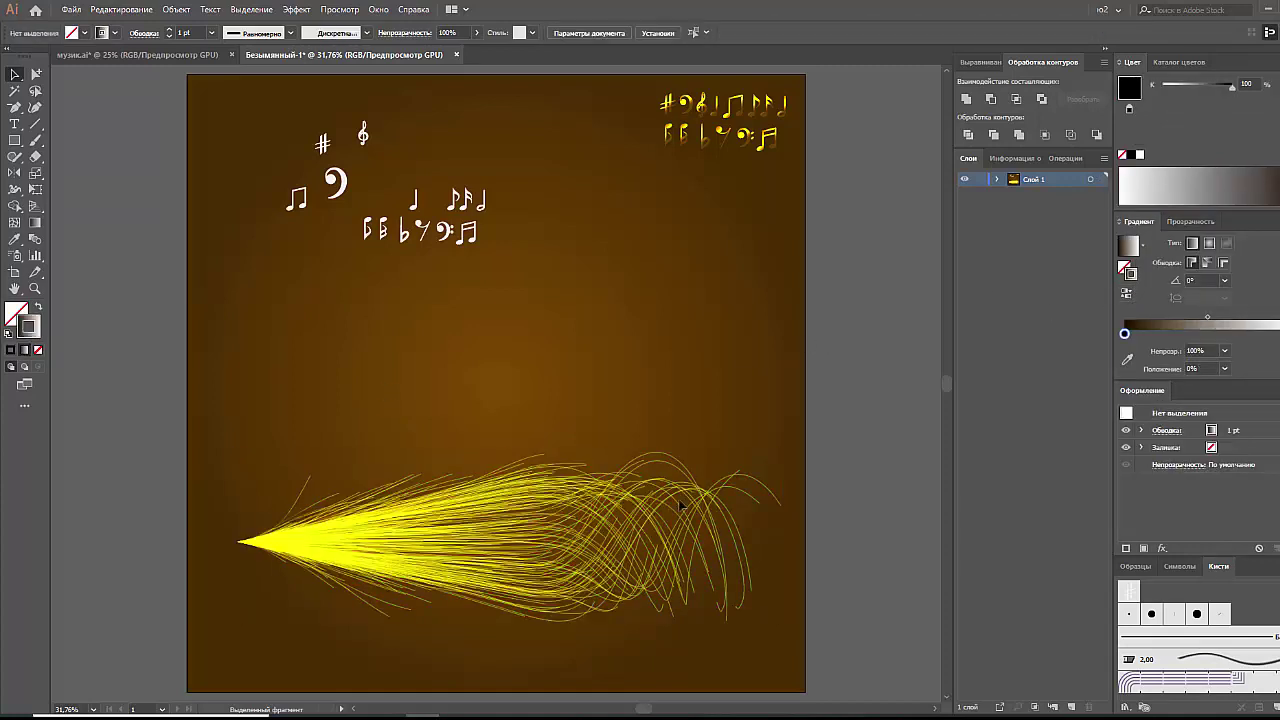
{"action": "left_click", "coordinate": [579, 517]}
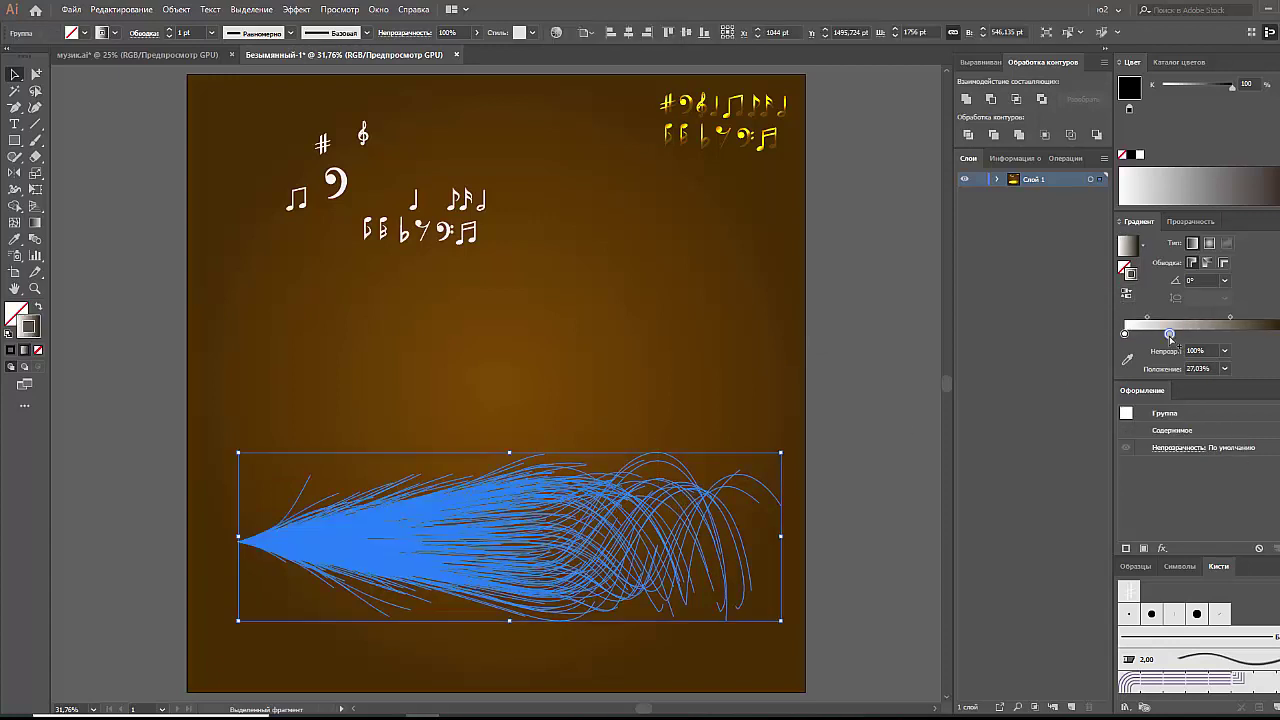
{"action": "left_click", "coordinate": [1233, 333]}
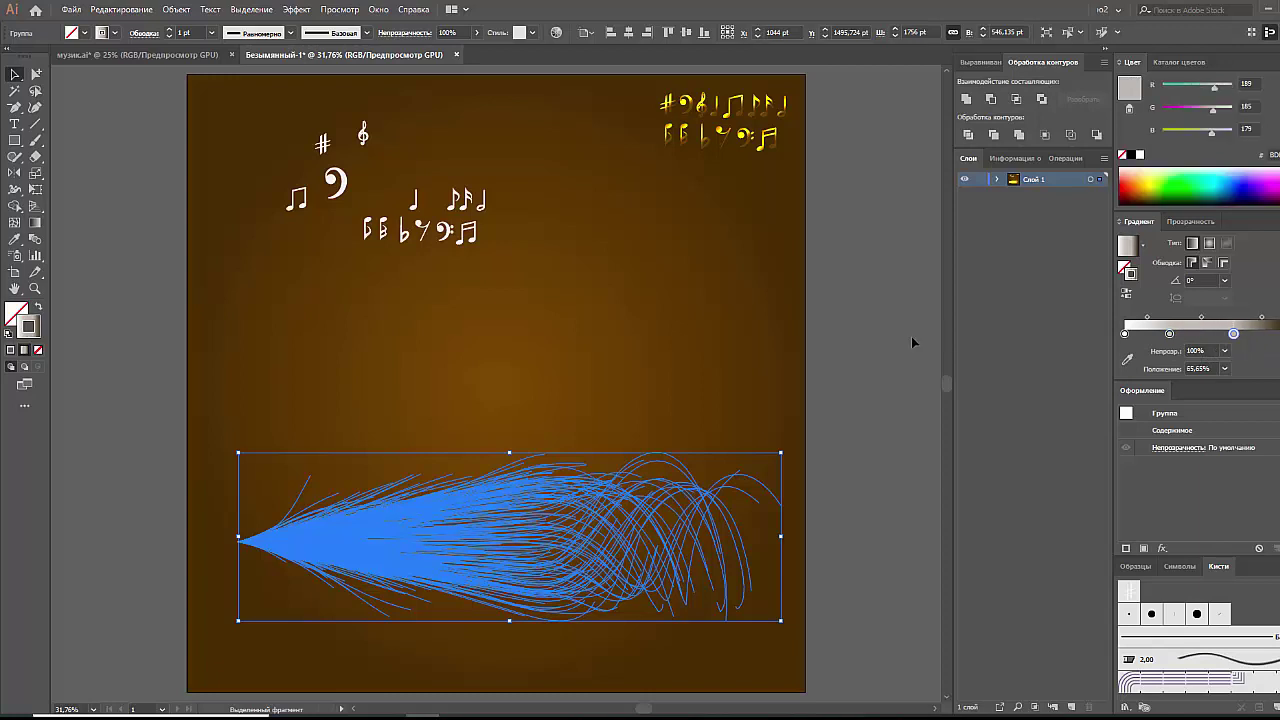
{"action": "left_click", "coordinate": [908, 339]}
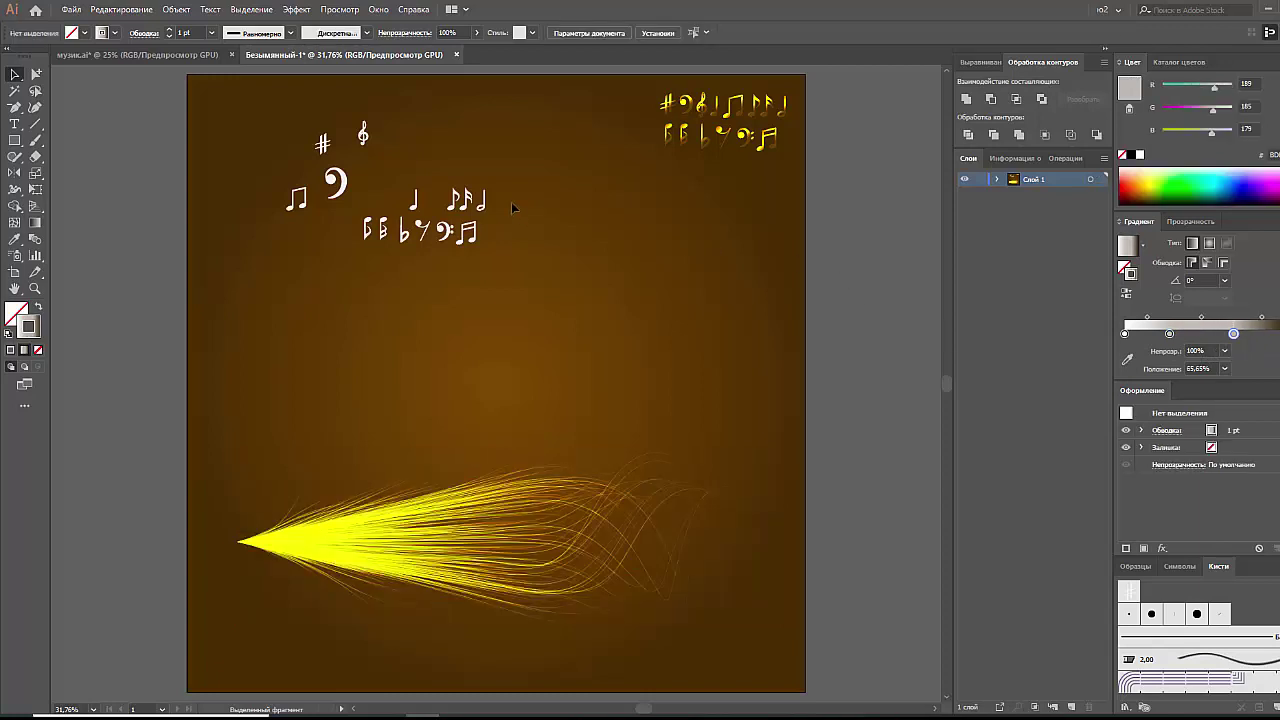
{"action": "left_click", "coordinate": [17, 262]}
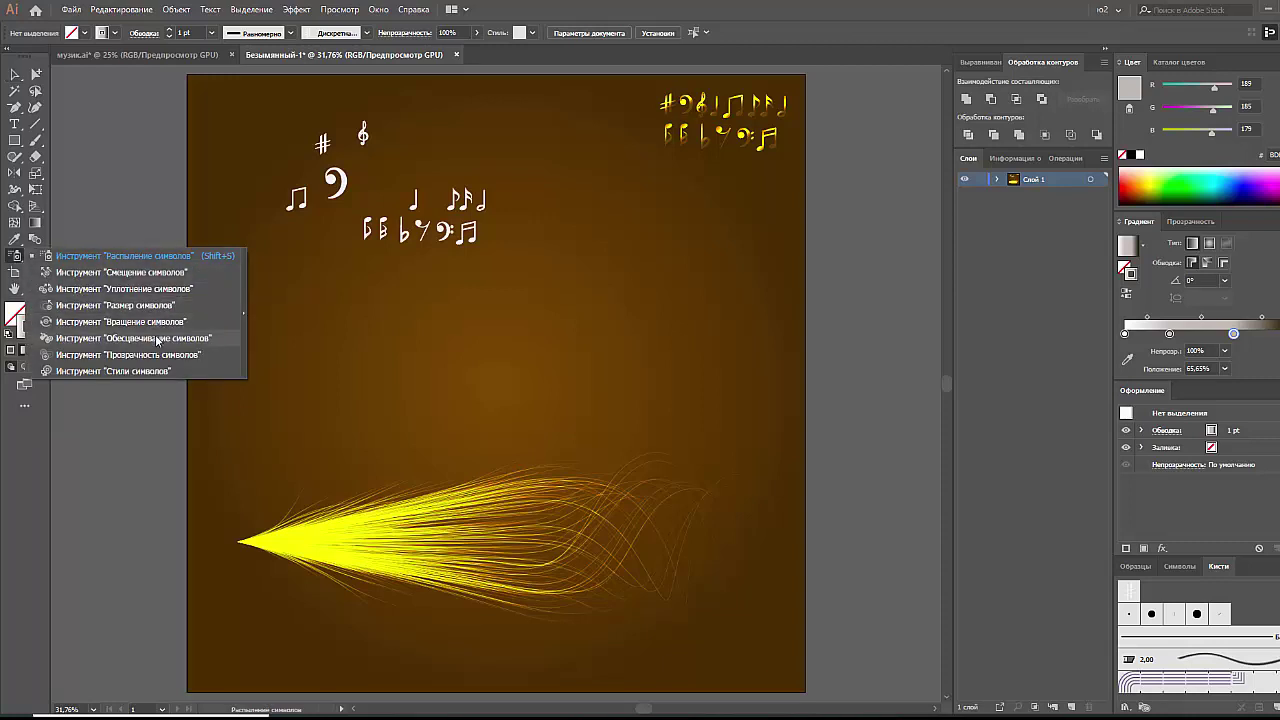
{"action": "left_click", "coordinate": [113, 262]}
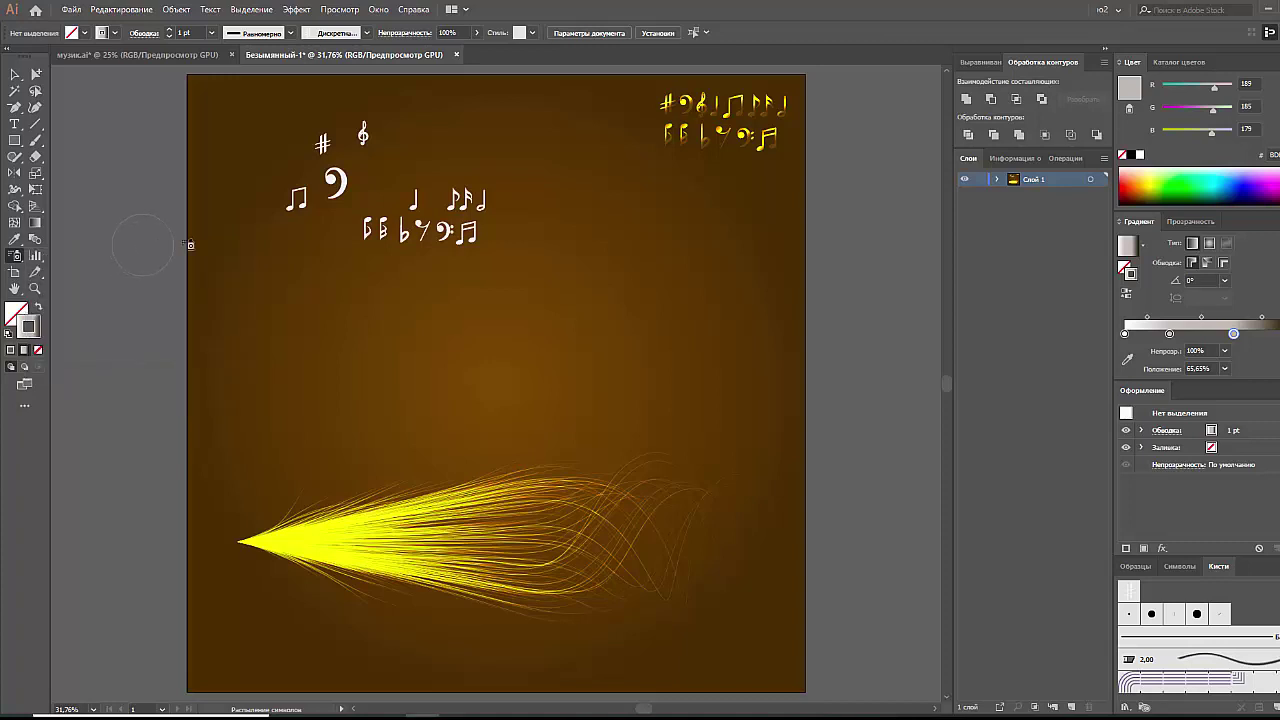
{"action": "left_click", "coordinate": [331, 294]}
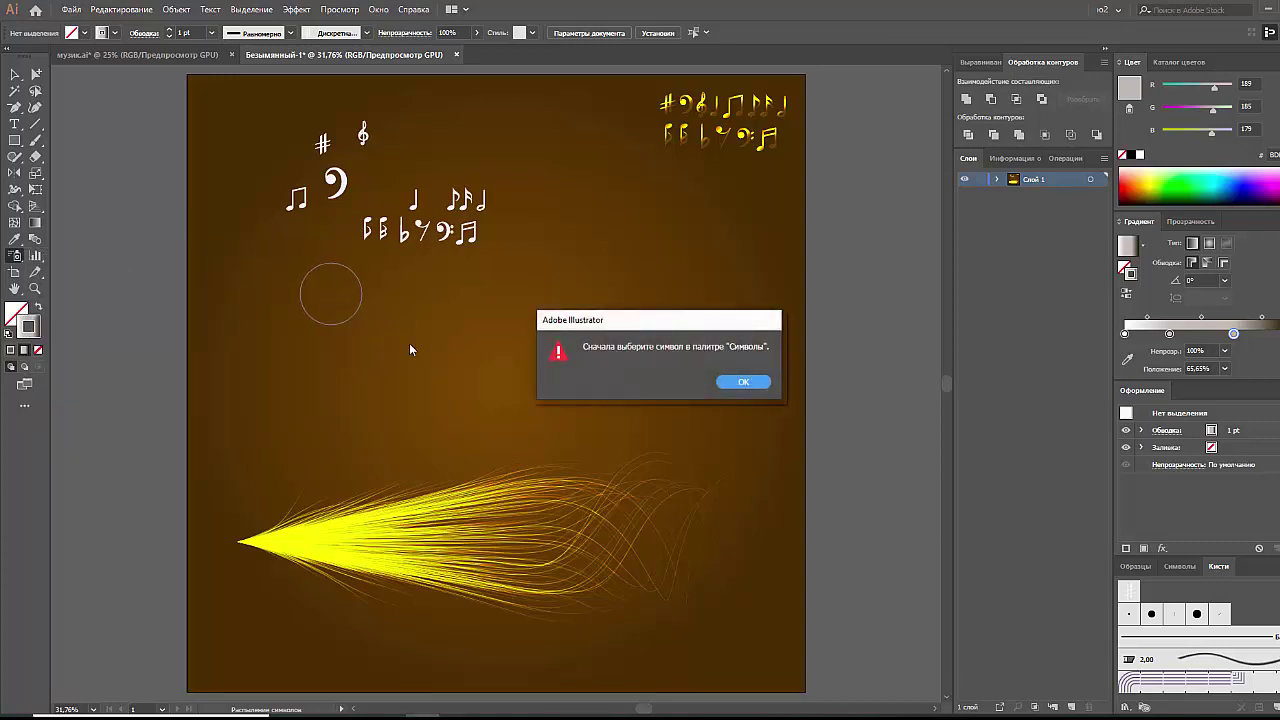
{"action": "left_click", "coordinate": [740, 383]}
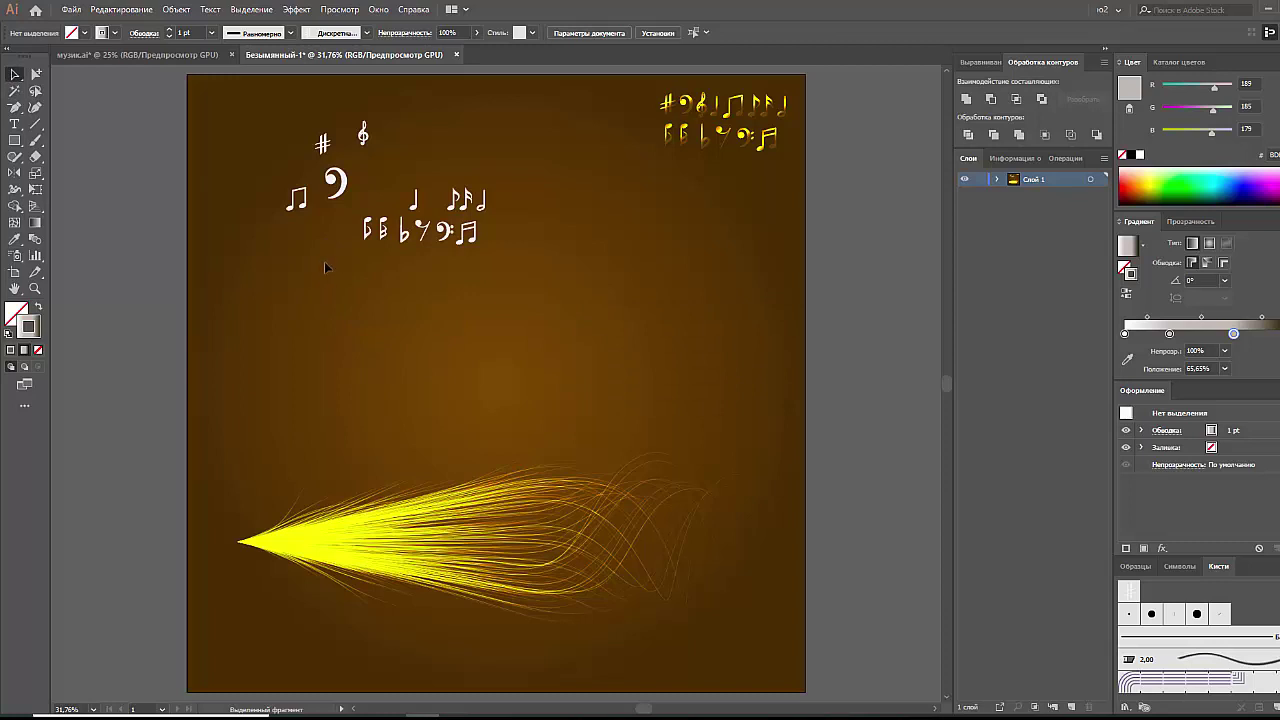
{"action": "left_click_drag", "start_coordinate": [343, 201], "coordinate": [608, 256]}
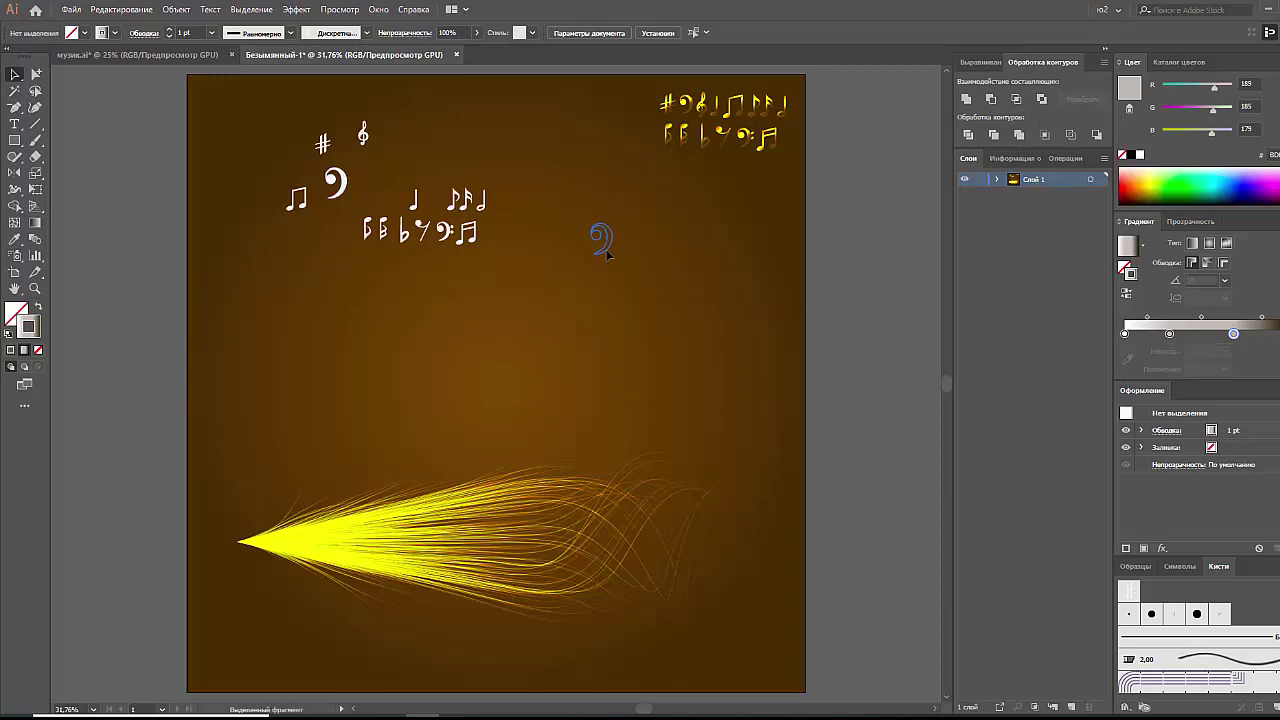
{"action": "key", "text": "ctrl+z"}
{"action": "left_click", "coordinate": [581, 257]}
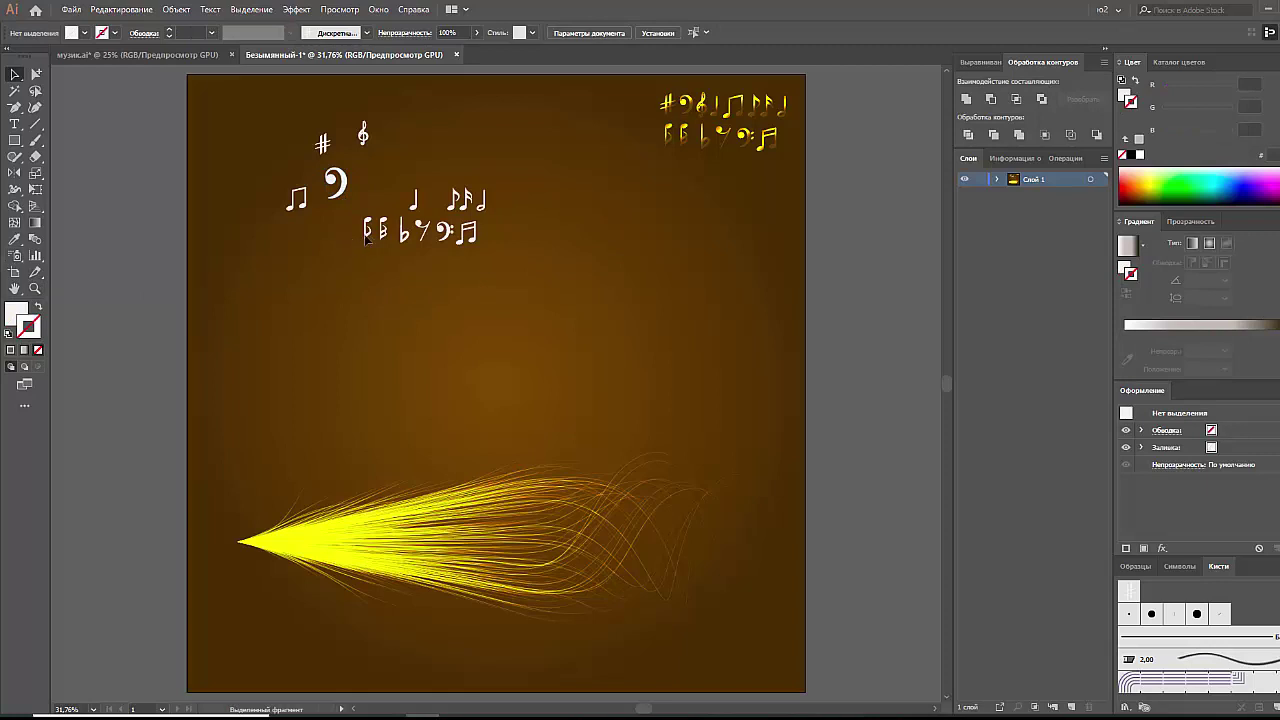
- Enlarge the treble clef and reposition the eighth notes, beamed notes and bass clef
{"action": "left_click_drag", "start_coordinate": [366, 234], "coordinate": [344, 234]}
{"action": "left_click", "coordinate": [388, 262]}
{"action": "left_click", "coordinate": [364, 136]}
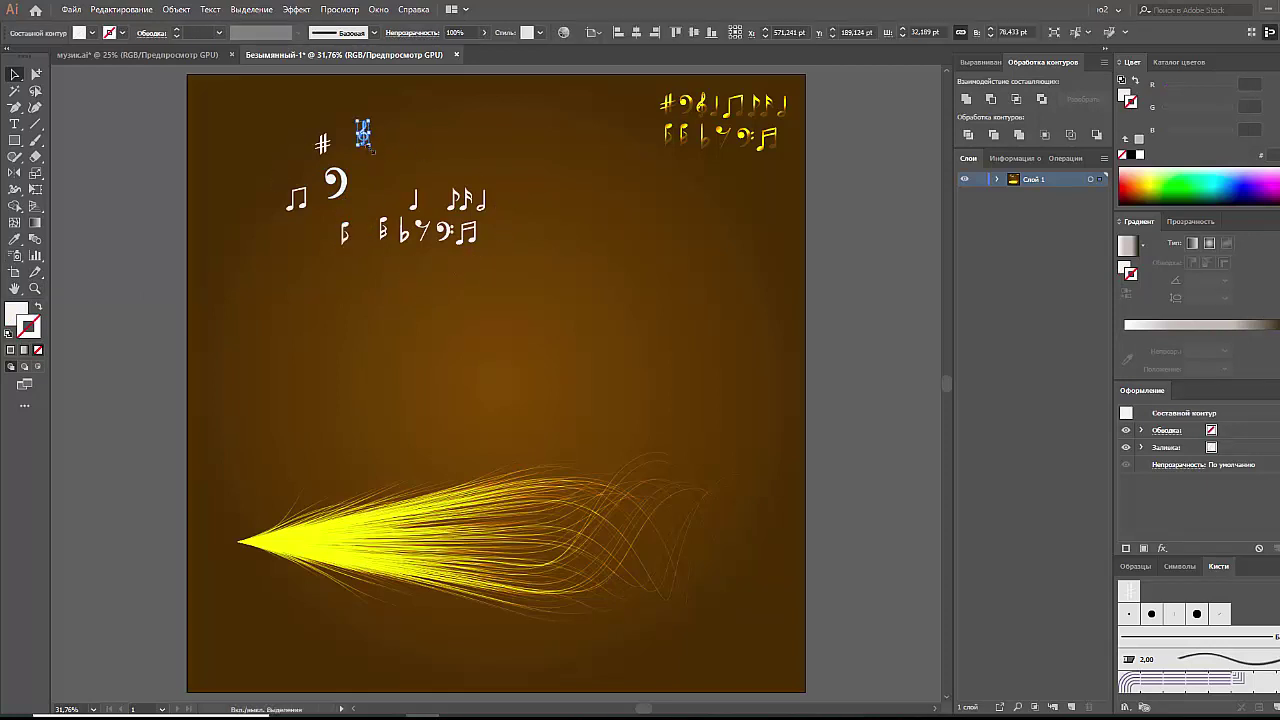
{"action": "left_click_drag", "start_coordinate": [372, 147], "coordinate": [378, 187]}
{"action": "left_click", "coordinate": [380, 188]}
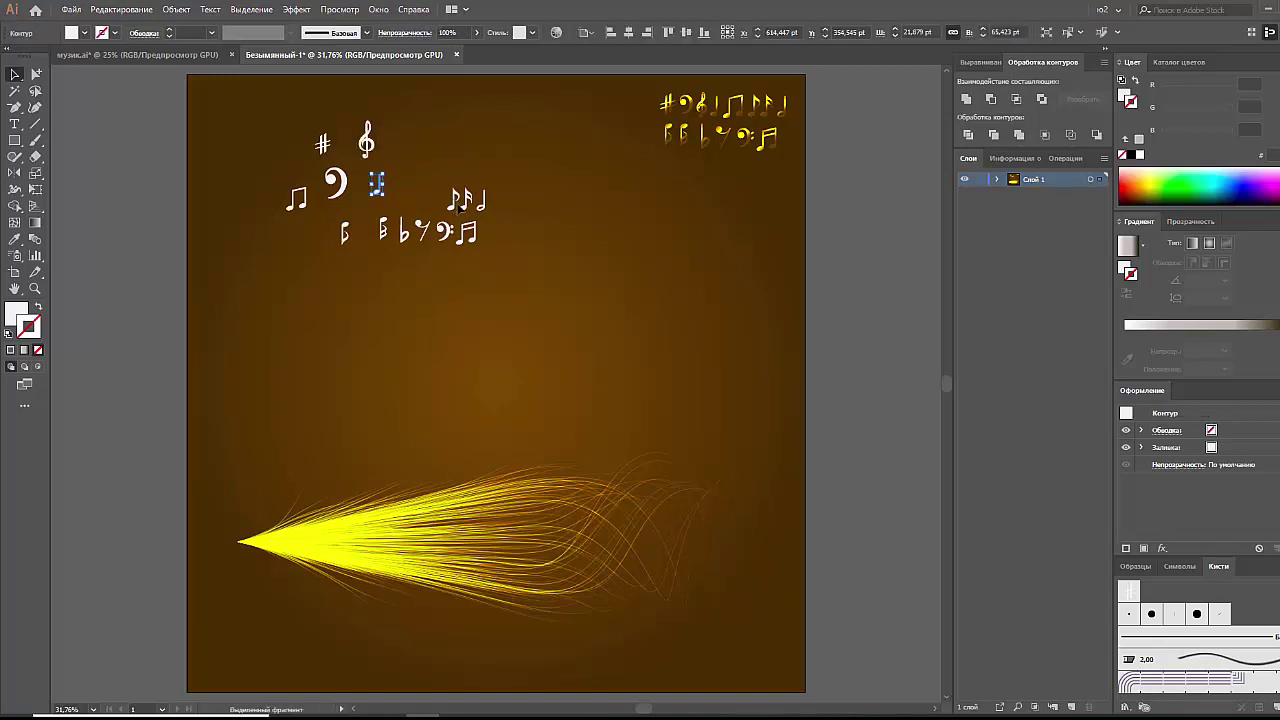
{"action": "left_click_drag", "start_coordinate": [456, 200], "coordinate": [290, 124]}
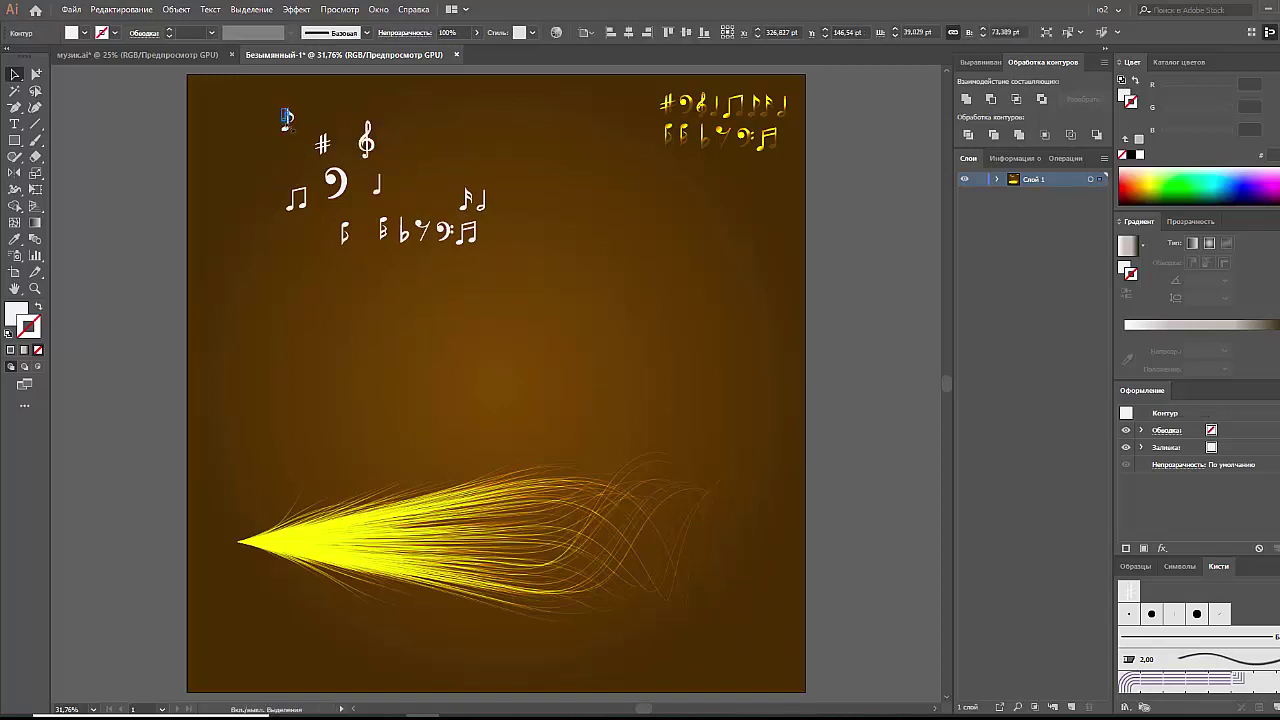
{"action": "left_click", "coordinate": [390, 160]}
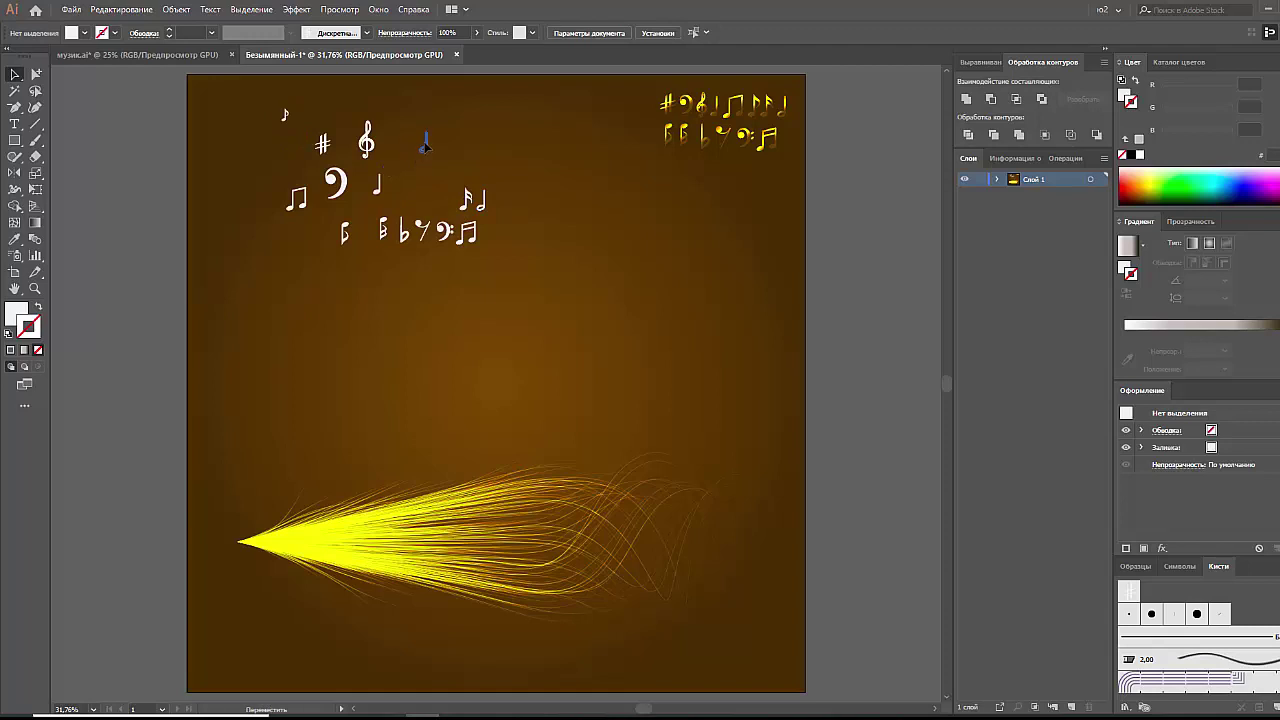
{"action": "left_click_drag", "start_coordinate": [425, 146], "coordinate": [421, 138]}
{"action": "left_click_drag", "start_coordinate": [467, 200], "coordinate": [441, 184]}
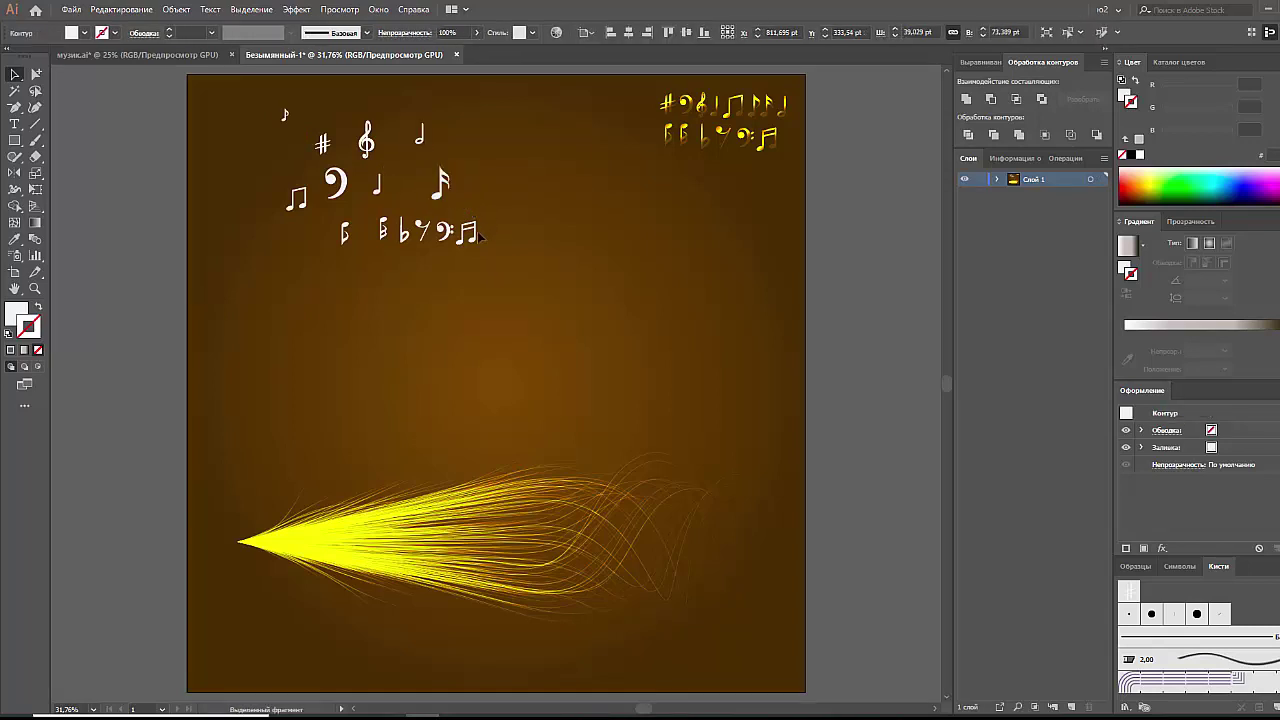
{"action": "left_click_drag", "start_coordinate": [479, 236], "coordinate": [421, 304]}
{"action": "left_click", "coordinate": [441, 249]}
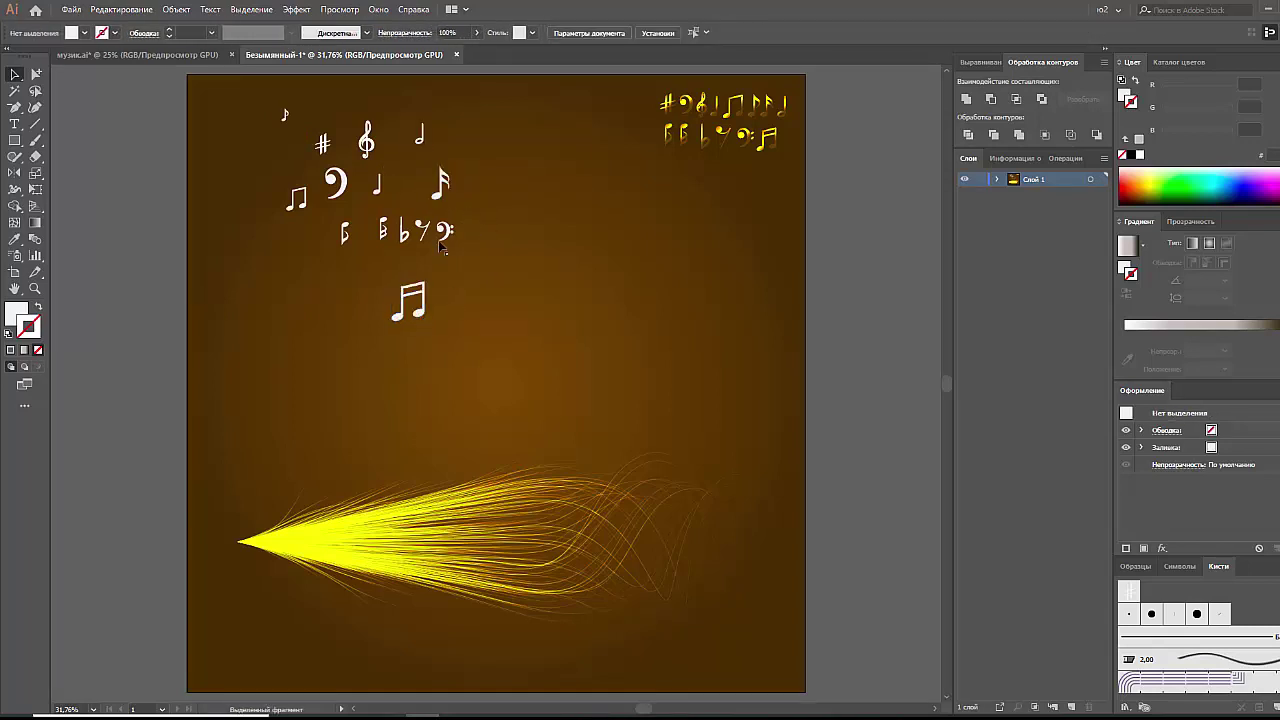
{"action": "left_click_drag", "start_coordinate": [441, 247], "coordinate": [333, 290]}
- Fine-tune positions of the rest, flat, bass clef, treble clef and small notes
{"action": "left_click_drag", "start_coordinate": [383, 231], "coordinate": [328, 236]}
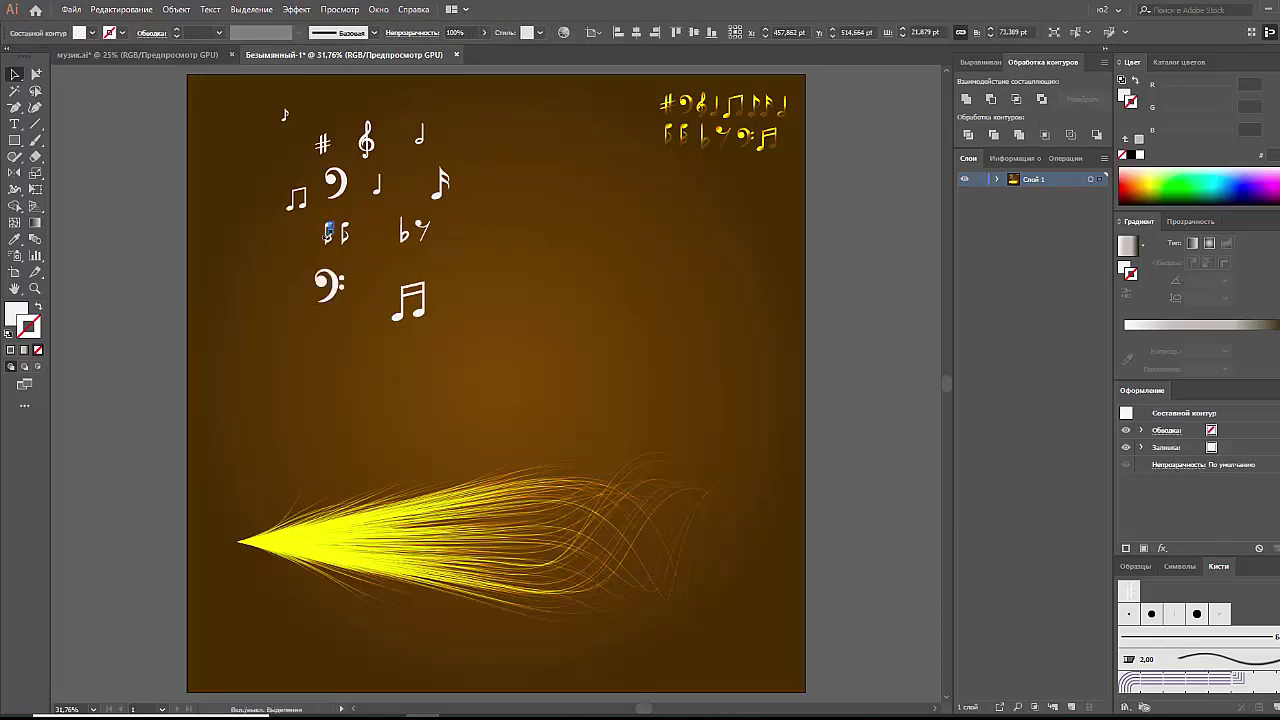
{"action": "left_click", "coordinate": [326, 240]}
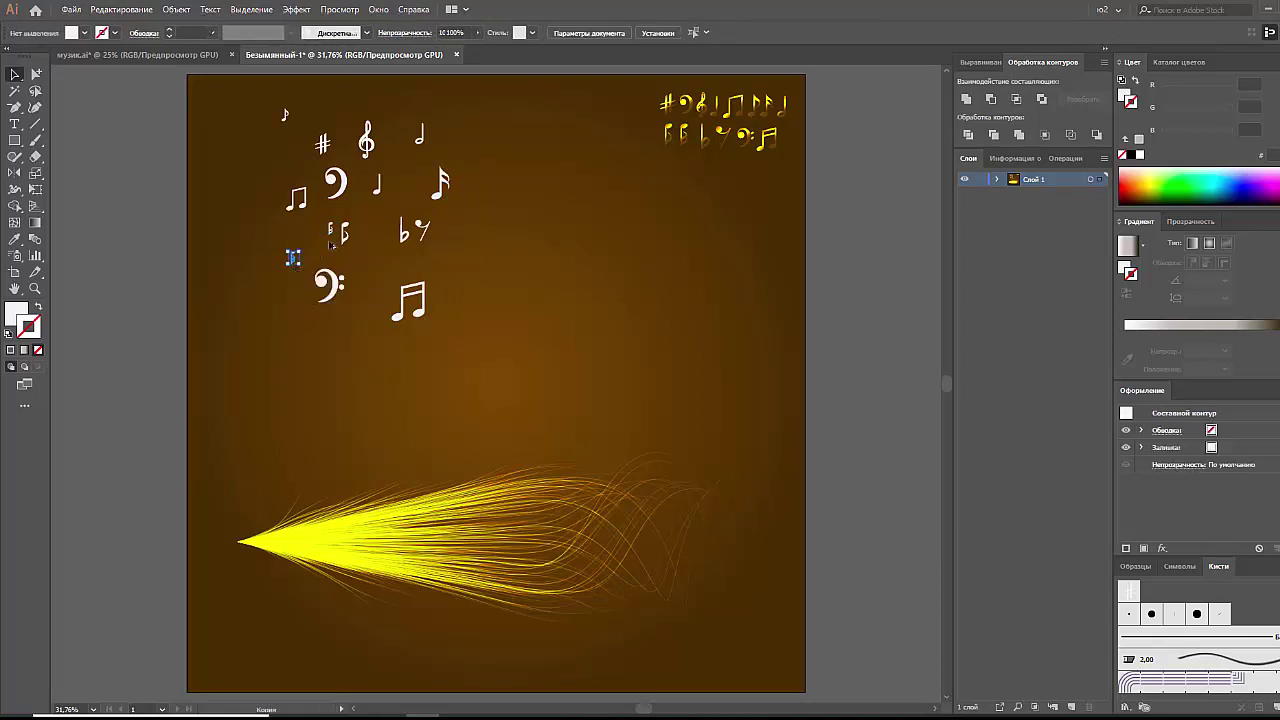
{"action": "mouse_move", "coordinate": [424, 231]}
{"action": "left_mouse_down"}
{"action": "mouse_move", "coordinate": [436, 243]}
{"action": "mouse_move", "coordinate": [403, 229]}
{"action": "left_mouse_up"}
{"action": "left_click", "coordinate": [489, 251]}
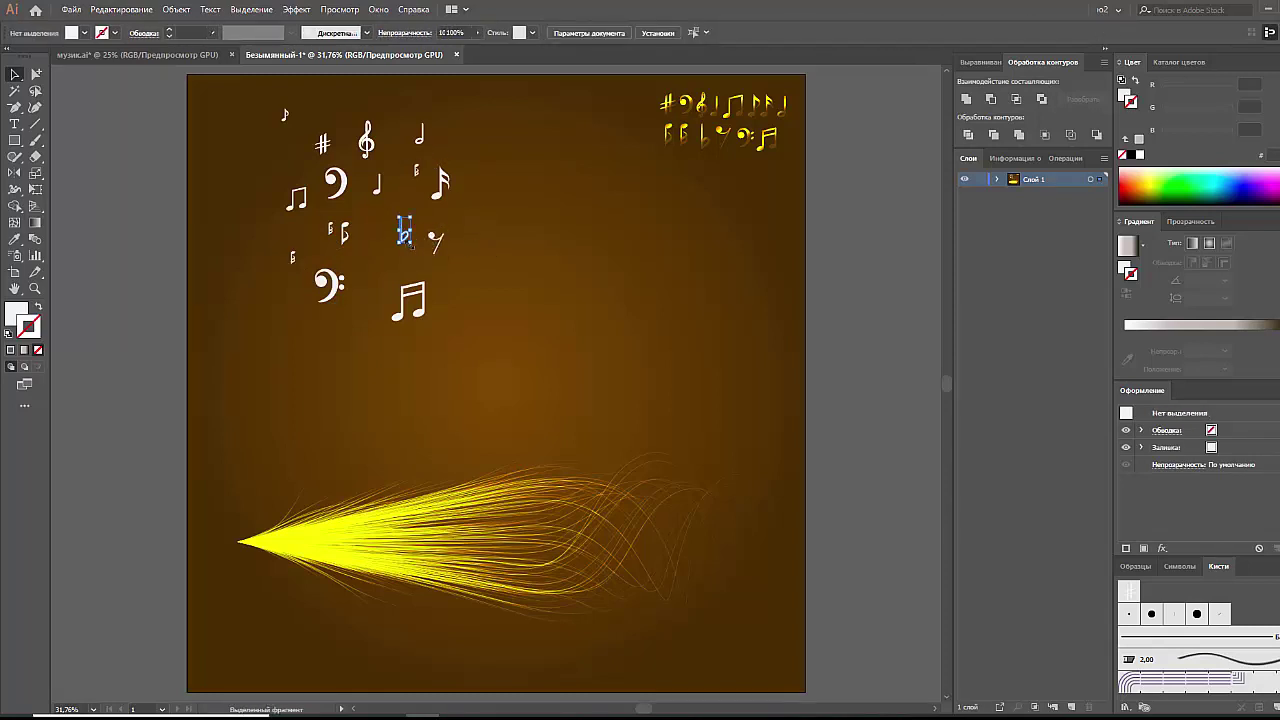
{"action": "left_click_drag", "start_coordinate": [427, 290], "coordinate": [431, 280]}
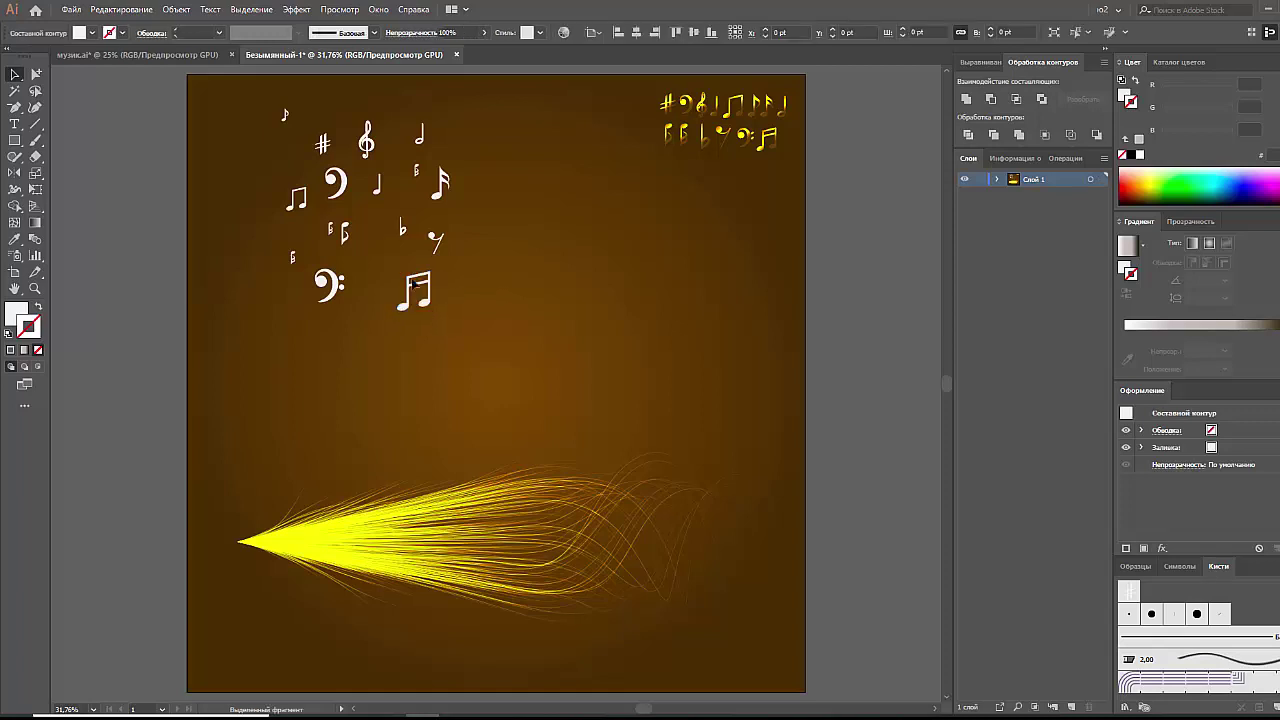
{"action": "left_click_drag", "start_coordinate": [328, 284], "coordinate": [333, 292]}
{"action": "left_click_drag", "start_coordinate": [300, 214], "coordinate": [275, 218]}
{"action": "left_click", "coordinate": [360, 210]}
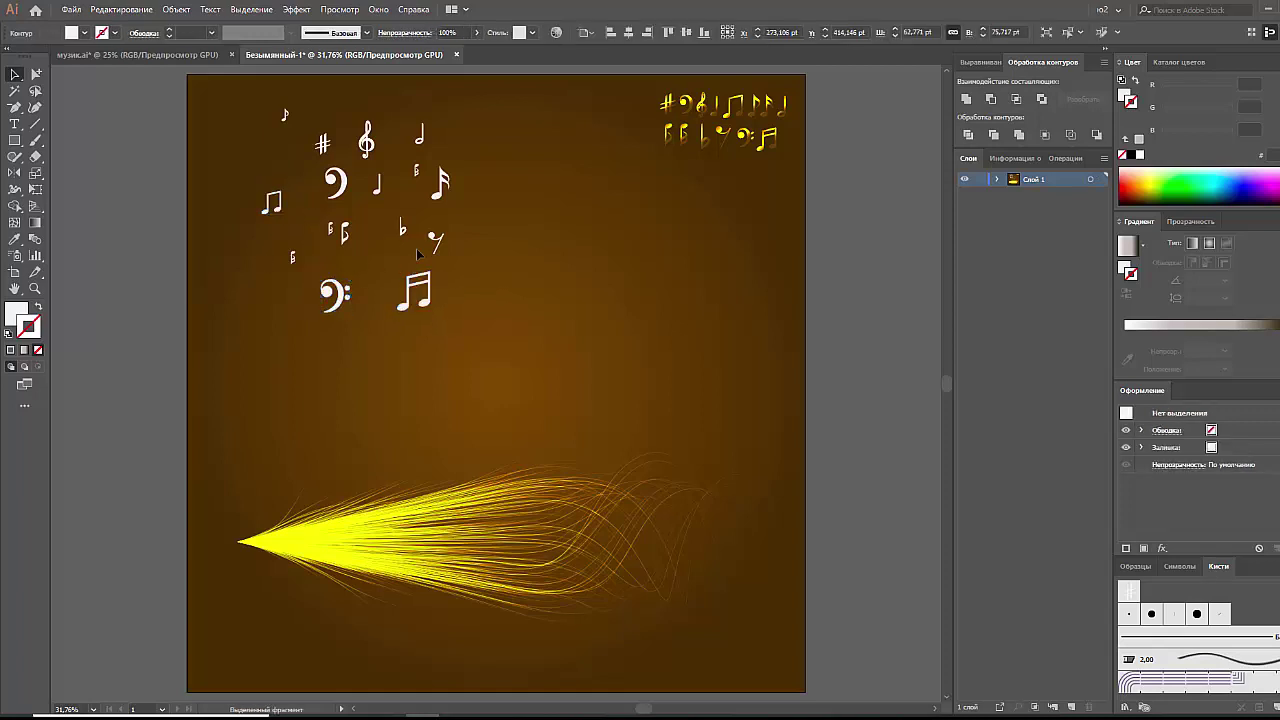
{"action": "left_click", "coordinate": [528, 231]}
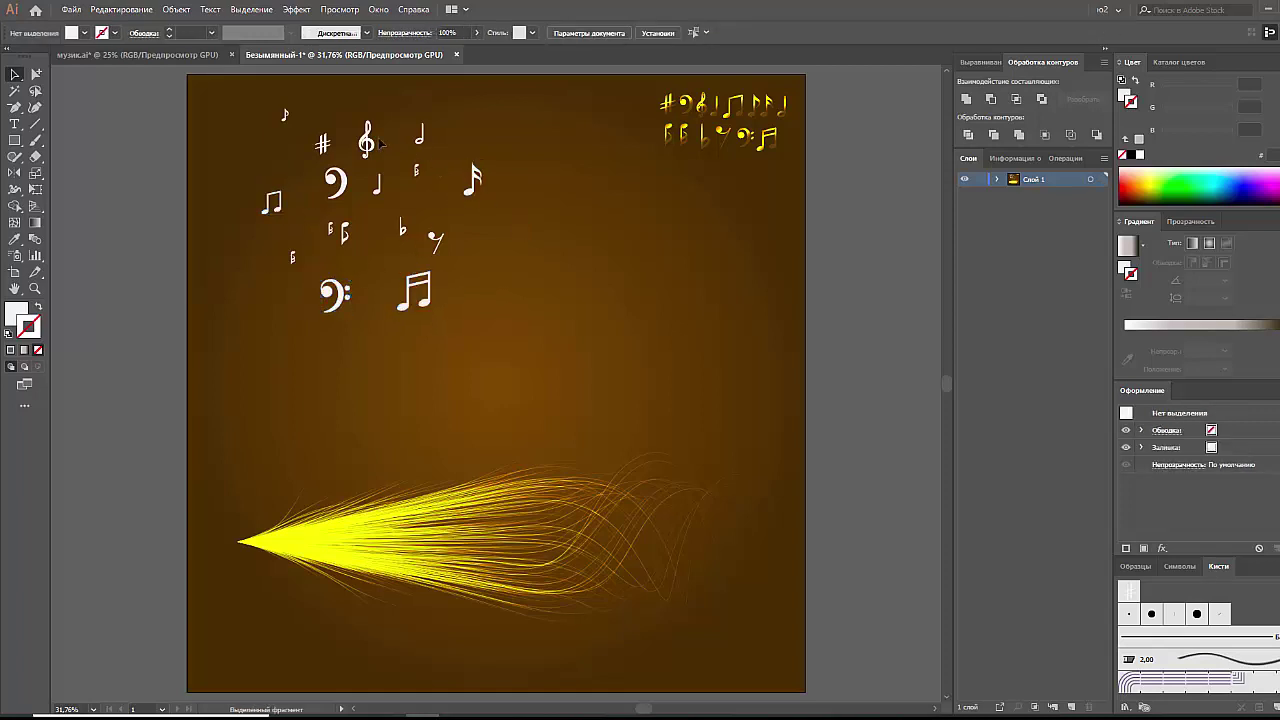
{"action": "left_click_drag", "start_coordinate": [378, 142], "coordinate": [438, 127]}
{"action": "left_click", "coordinate": [491, 143]}
{"action": "left_click_drag", "start_coordinate": [344, 250], "coordinate": [347, 257]}
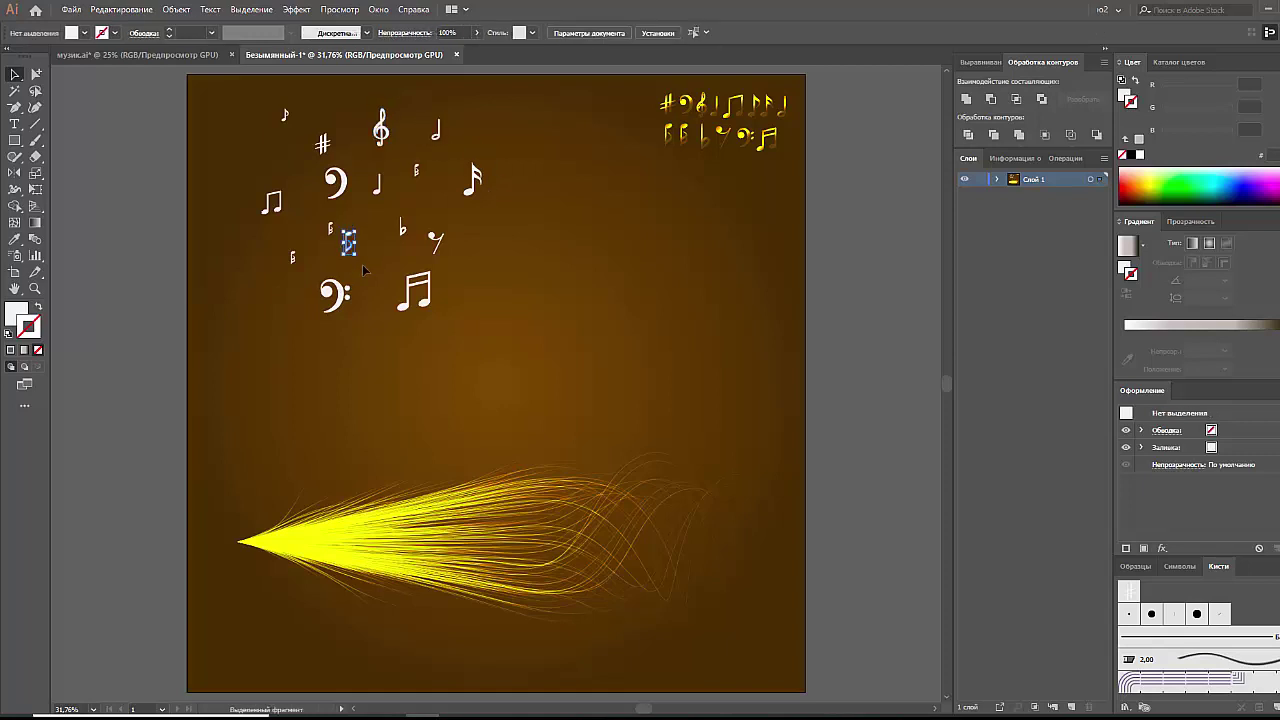
- Select all the white notes and group them
{"action": "key", "text": "ctrl+a"}
{"action": "right_click", "coordinate": [437, 253]}
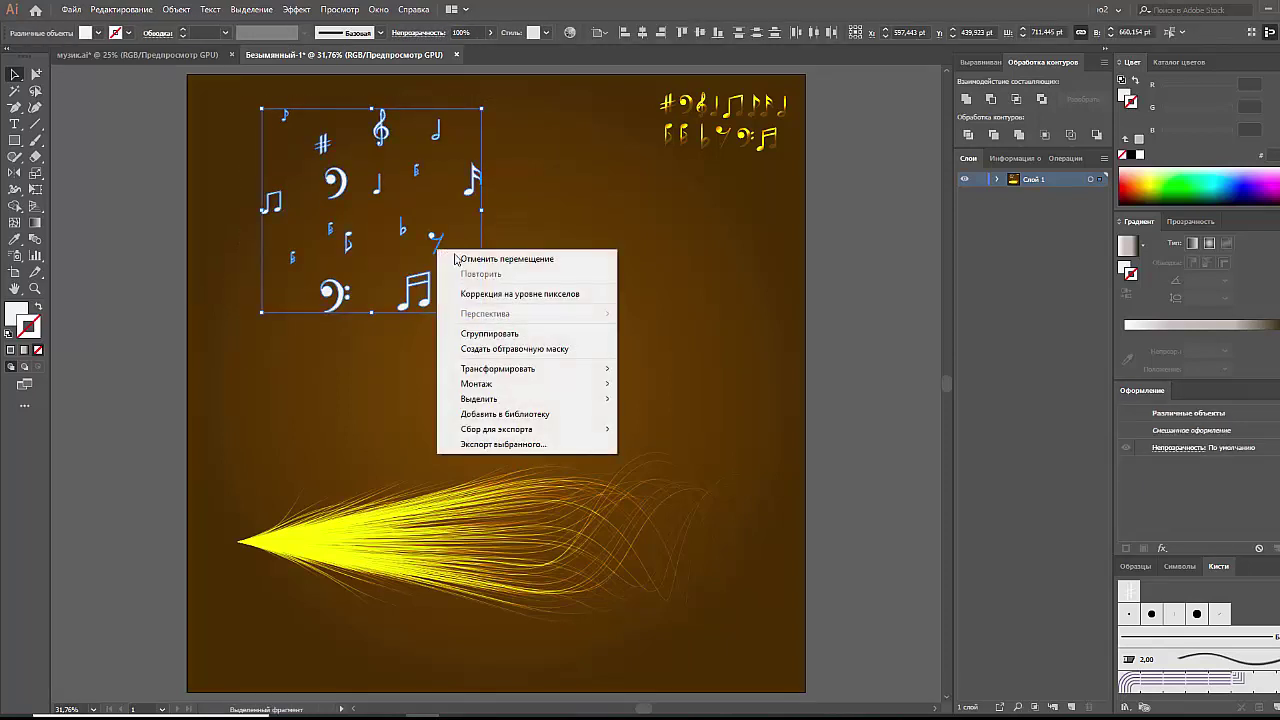
{"action": "left_click", "coordinate": [494, 331]}
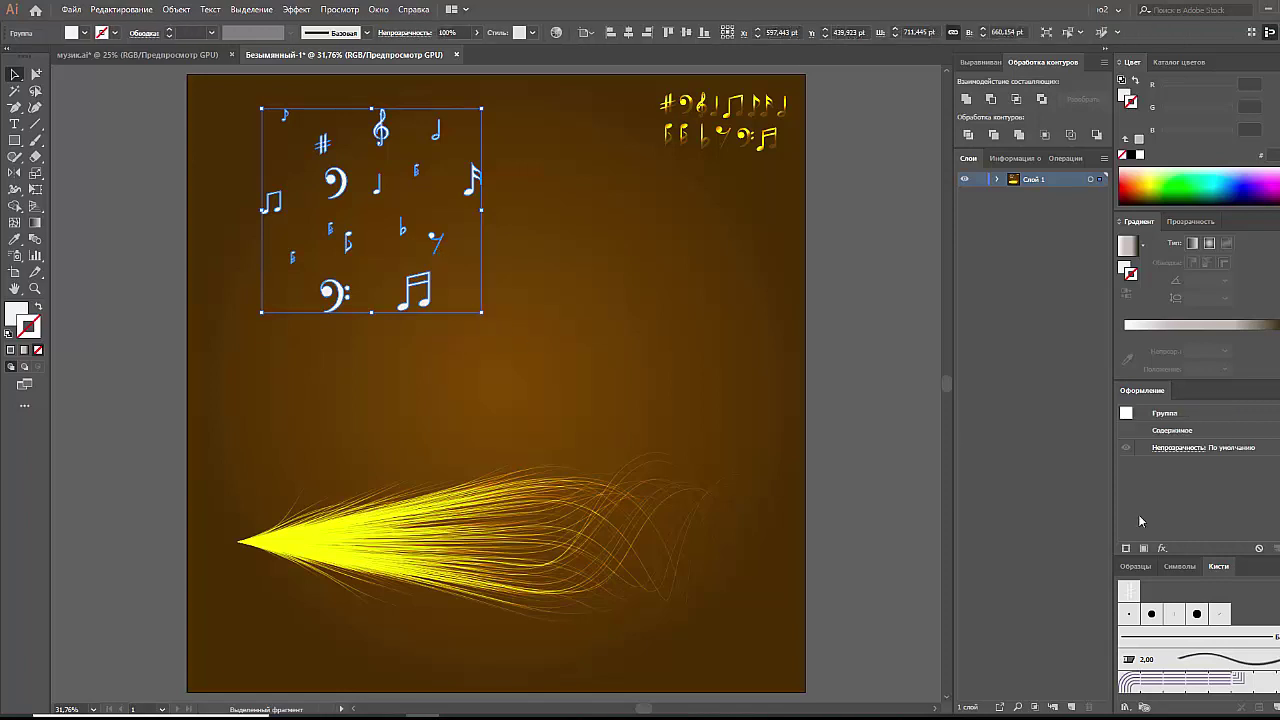
- Show the Symbols panel and try the Symbol Sprayer, dismissing the no-symbol alert
{"action": "left_click", "coordinate": [1180, 566]}
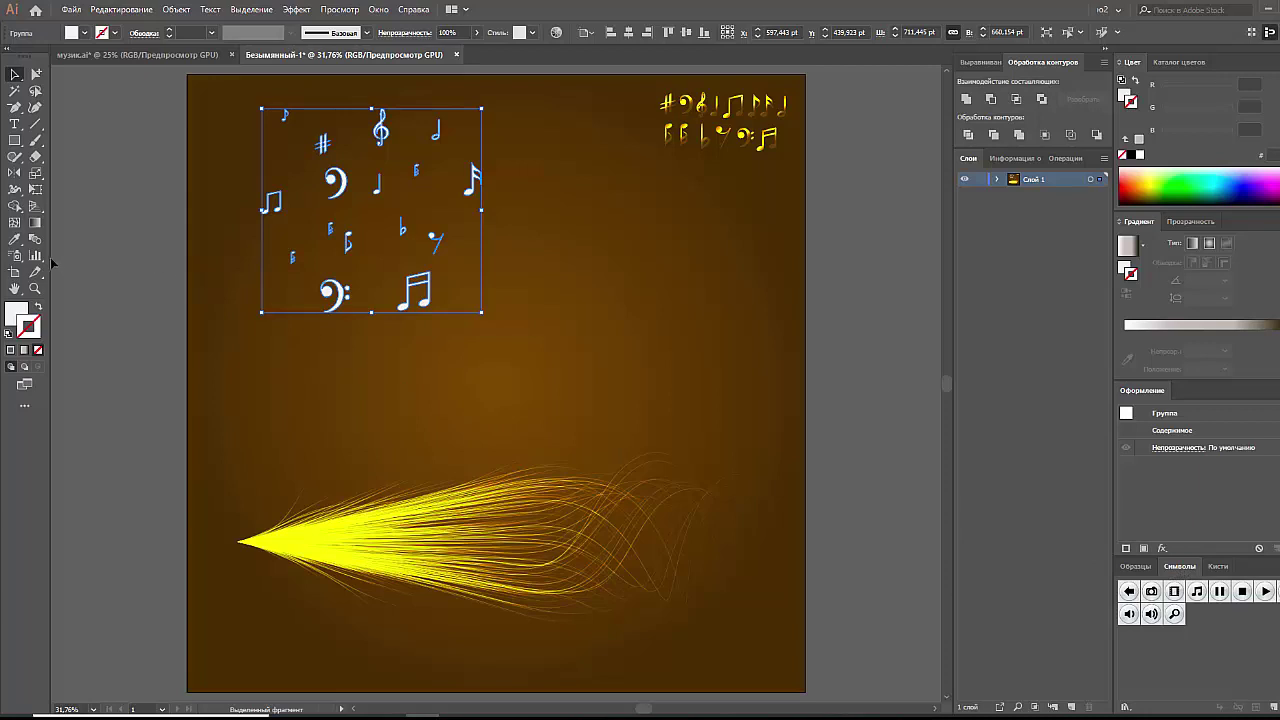
{"action": "left_click", "coordinate": [15, 255]}
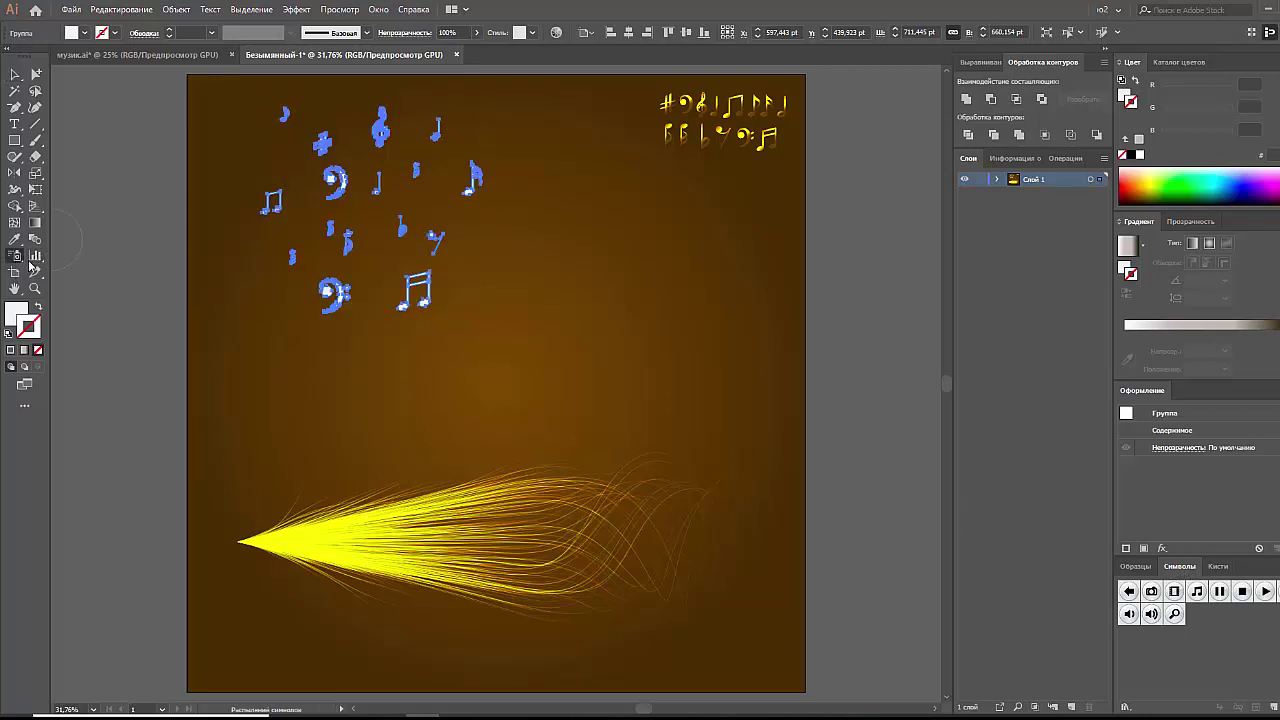
{"action": "left_click", "coordinate": [588, 280]}
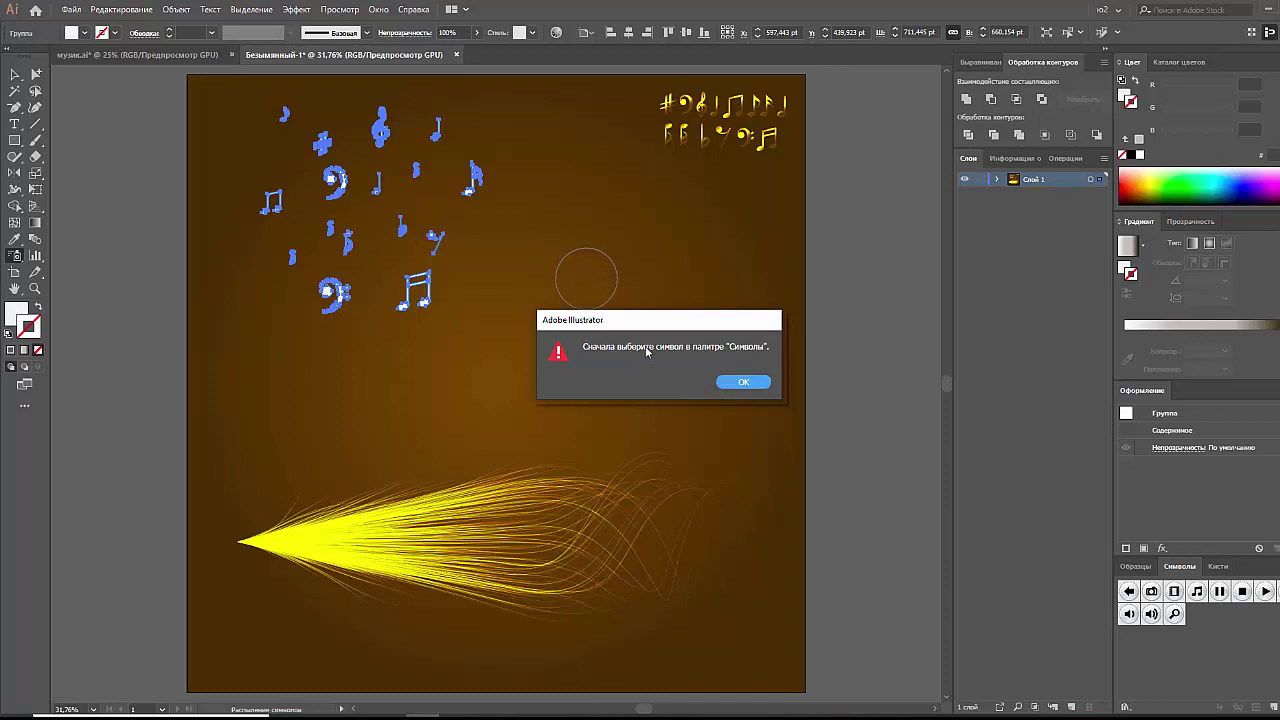
{"action": "left_click", "coordinate": [743, 382]}
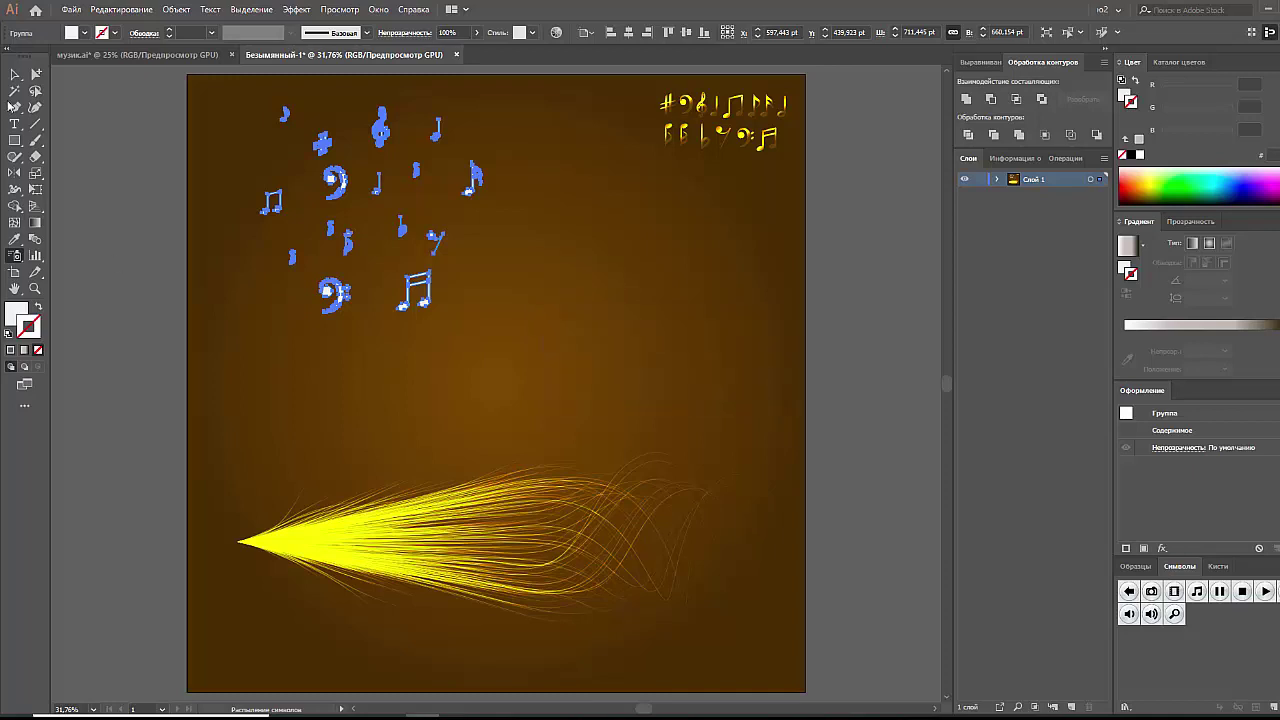
{"action": "left_click", "coordinate": [15, 74]}
- Place a copy of the note group beside the artboard and drag the cluster into the Symbols panel
{"action": "left_click", "coordinate": [368, 197]}
{"action": "left_click", "coordinate": [351, 194]}
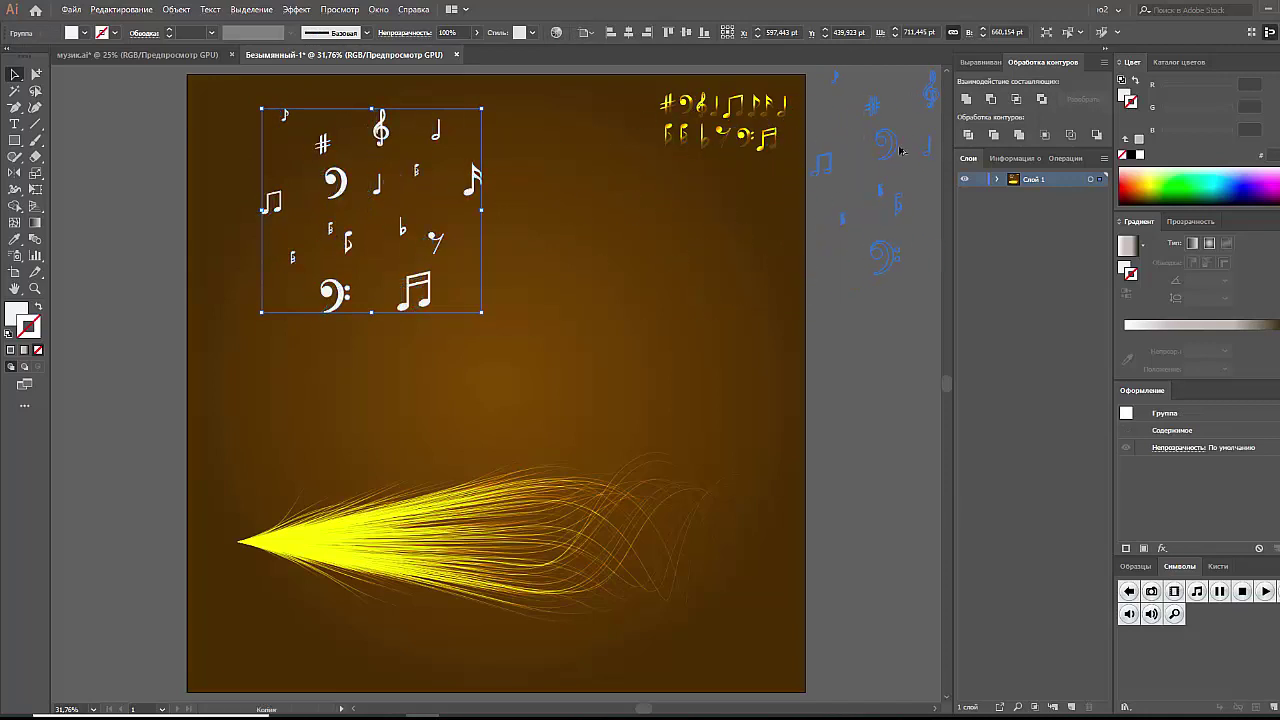
{"action": "left_click_drag", "start_coordinate": [349, 194], "coordinate": [906, 160]}
{"action": "left_click", "coordinate": [740, 233]}
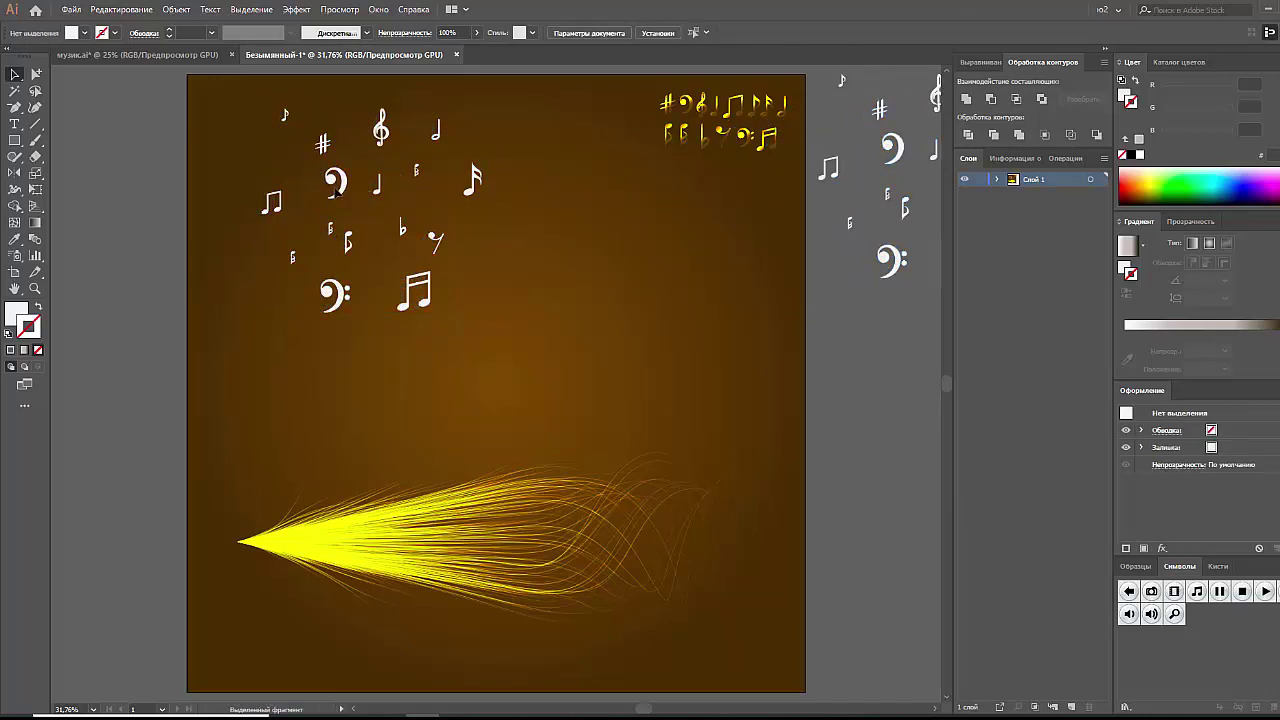
{"action": "left_click_drag", "start_coordinate": [338, 192], "coordinate": [1191, 626]}
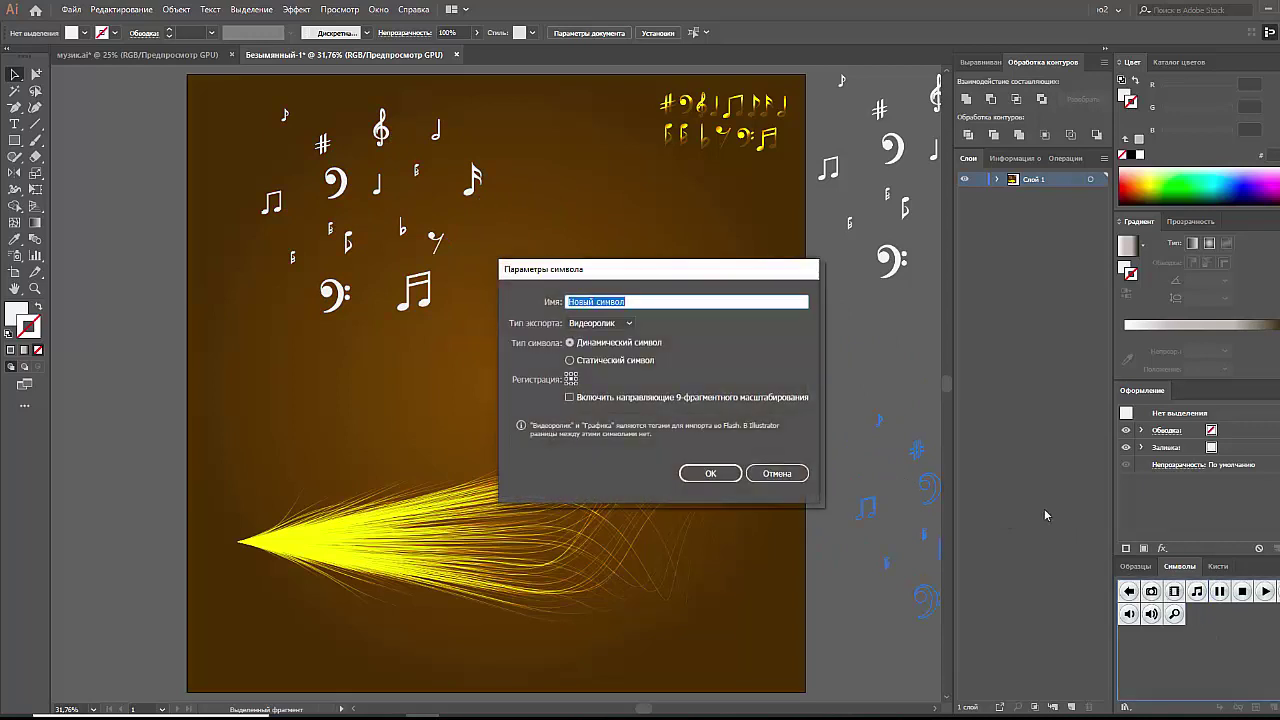
- Name the new symbol 'music', confirm it, and delete its instance from the artboard
{"action": "type", "text": "mus"}
{"action": "type", "text": "ic"}
{"action": "left_click", "coordinate": [710, 473]}
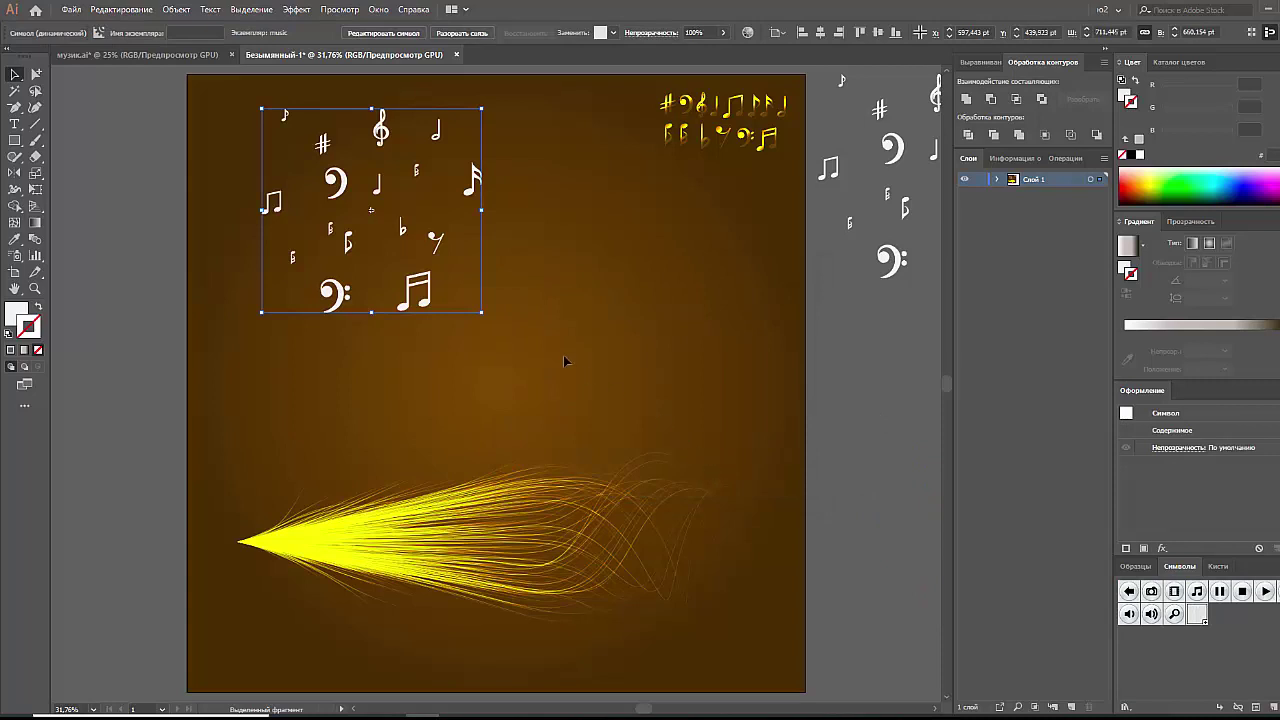
{"action": "key", "text": "Delete"}
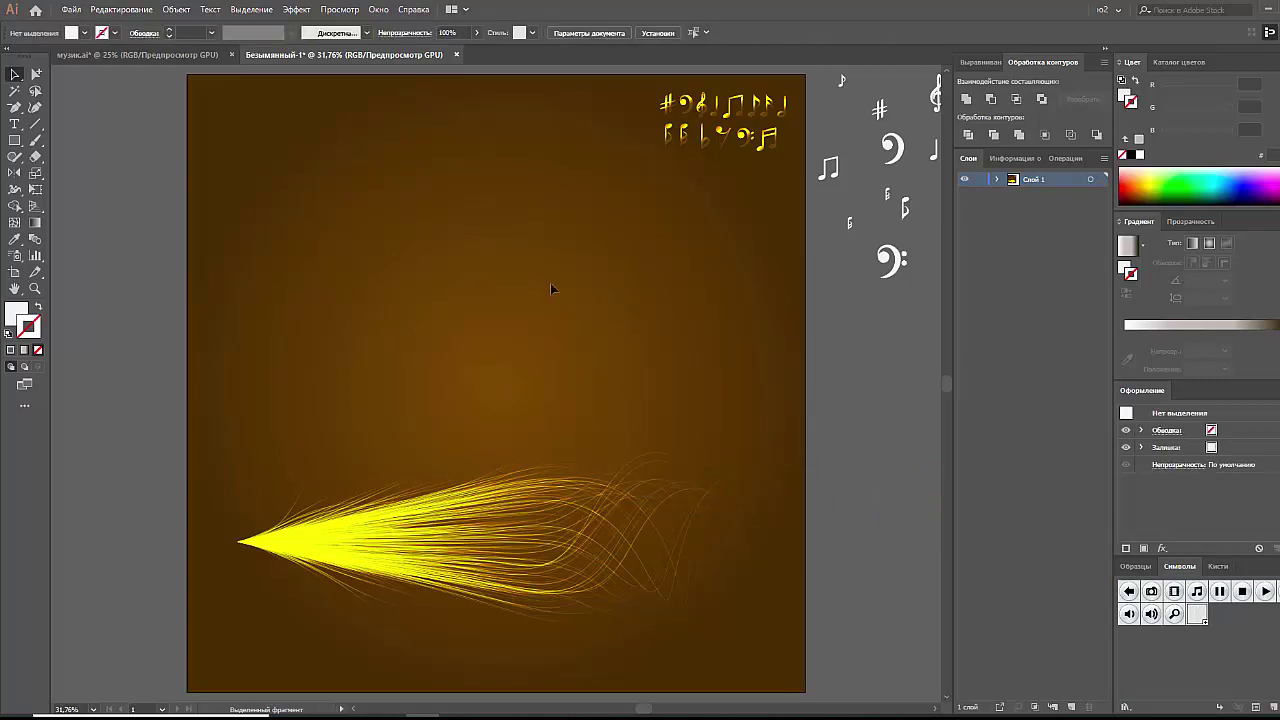
- Set the Symbol Sprayer to diameter 200 pt, intensity 8, density 5, and spray music notes
{"action": "double_click", "coordinate": [20, 259]}
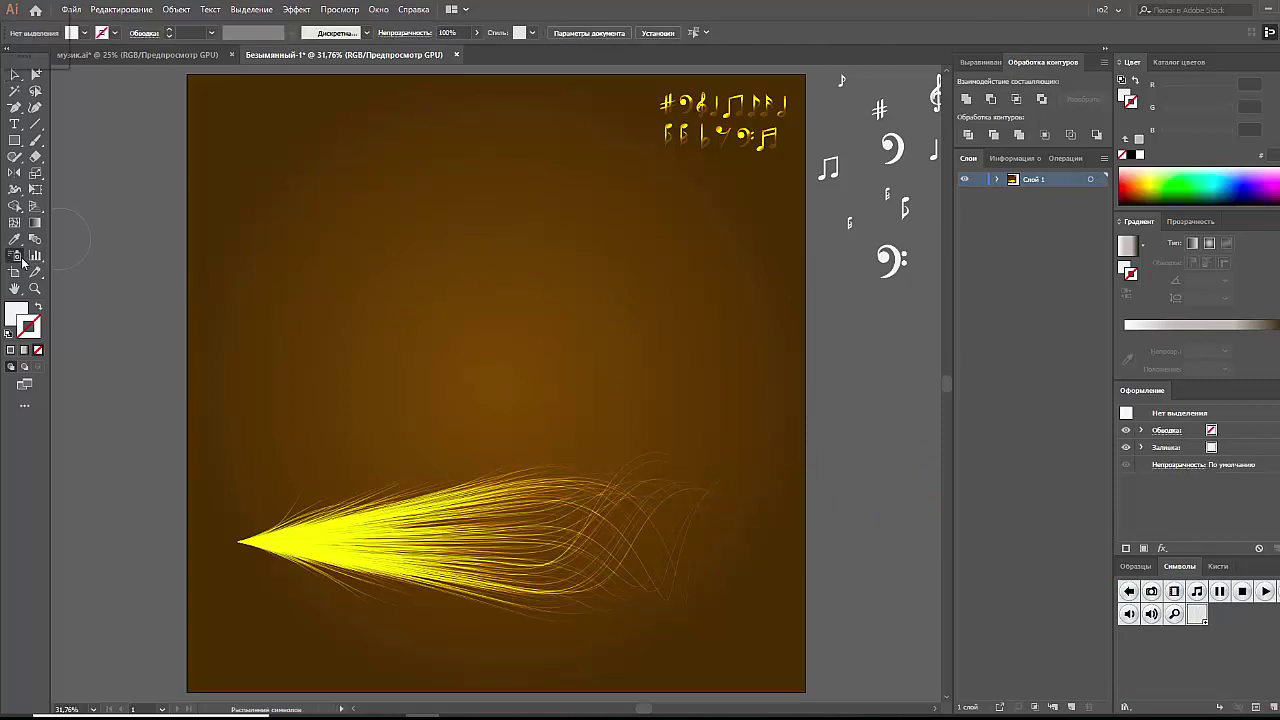
{"action": "left_click_drag", "start_coordinate": [1100, 186], "coordinate": [691, 160]}
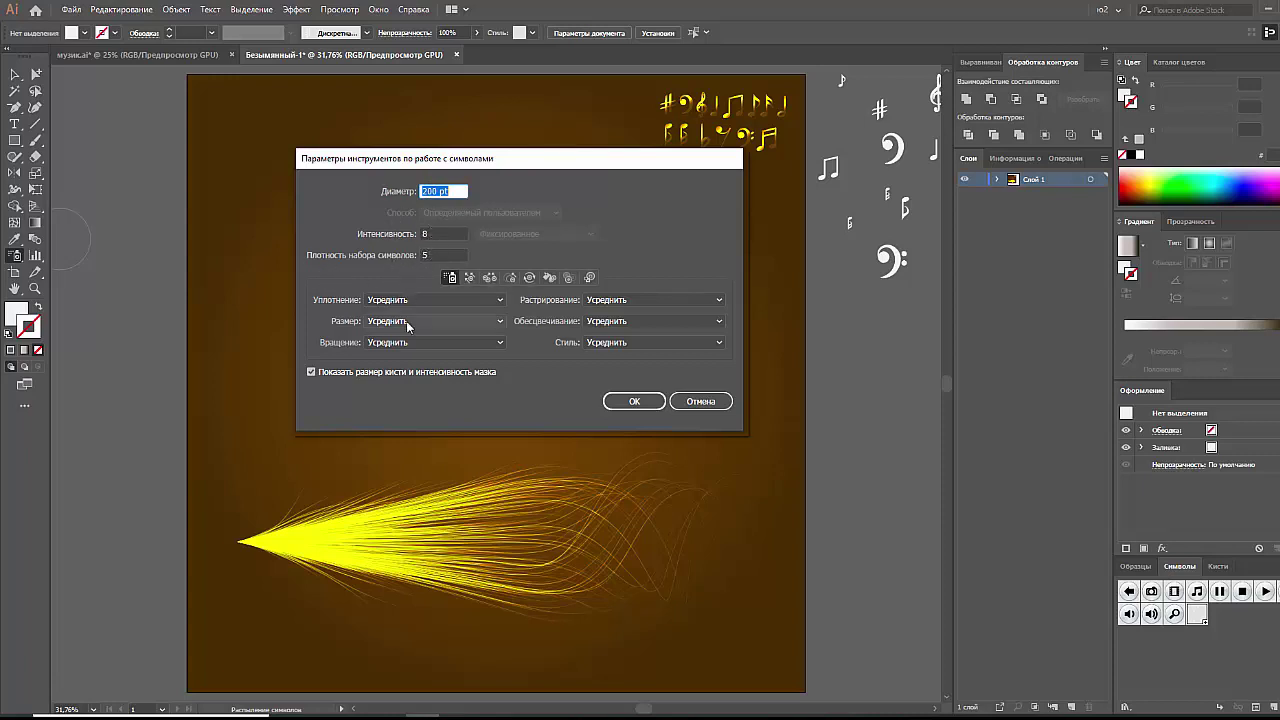
{"action": "left_click", "coordinate": [632, 403]}
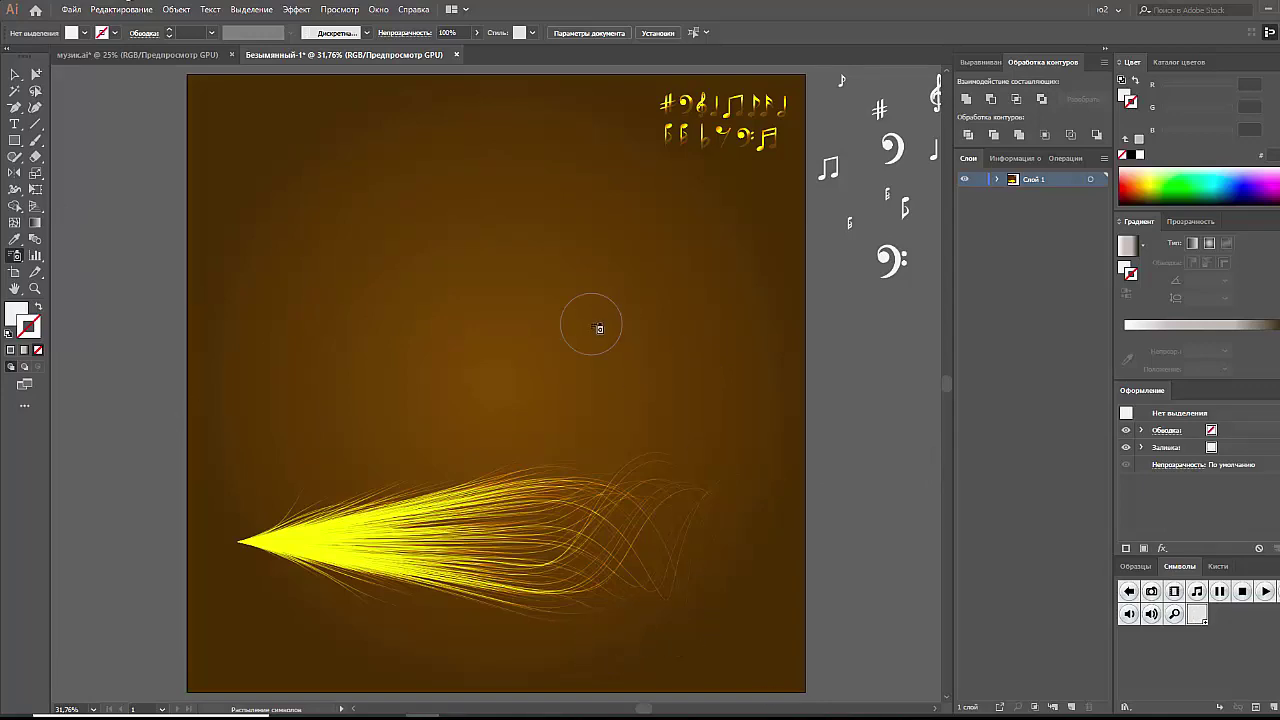
{"action": "left_click_drag", "start_coordinate": [371, 286], "coordinate": [512, 212]}
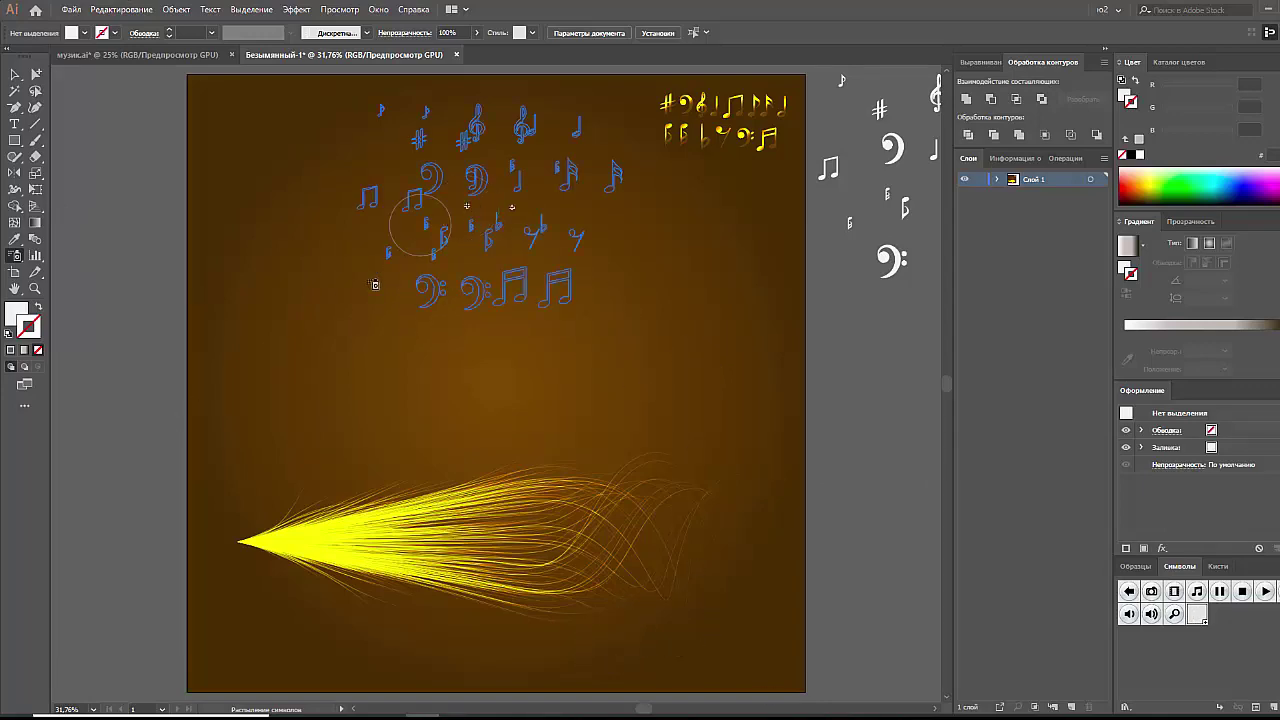
{"action": "mouse_move", "coordinate": [416, 226]}
{"action": "left_mouse_down"}
{"action": "mouse_move", "coordinate": [488, 287]}
{"action": "mouse_move", "coordinate": [488, 351]}
{"action": "left_mouse_up"}
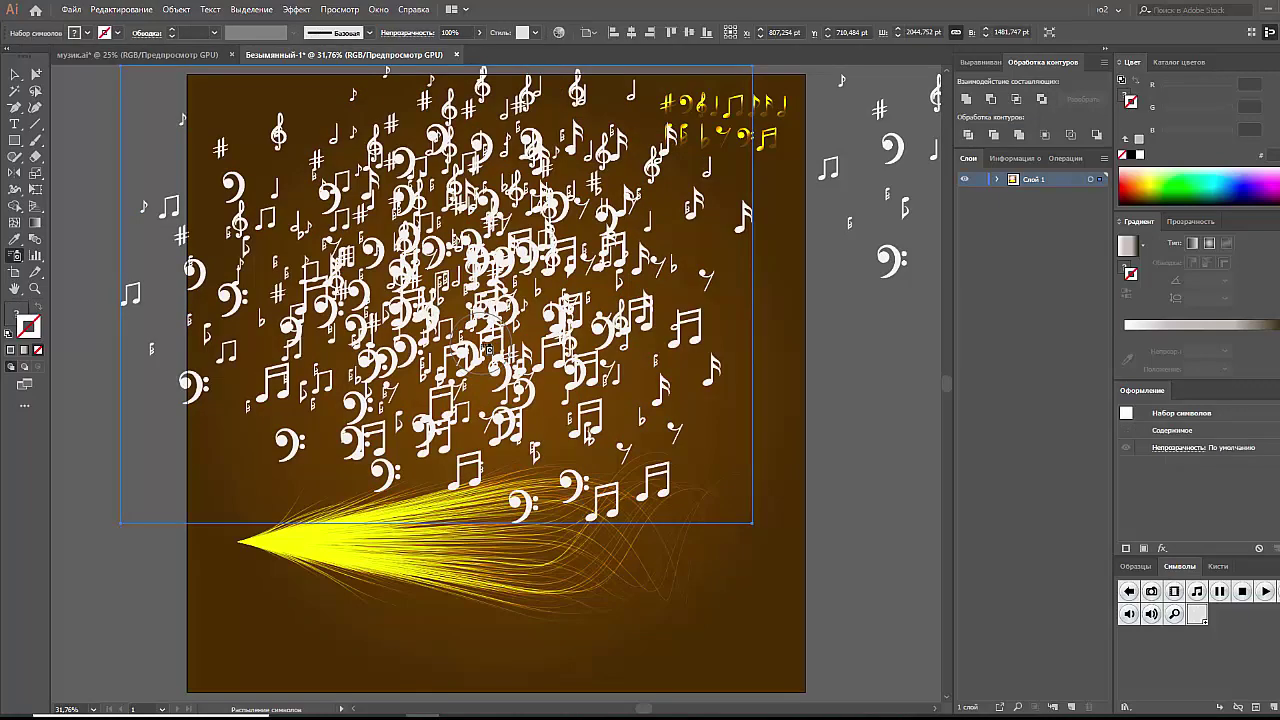
- Fade some of the sprayed notes with the Symbol Screener
{"action": "left_click", "coordinate": [15, 258]}
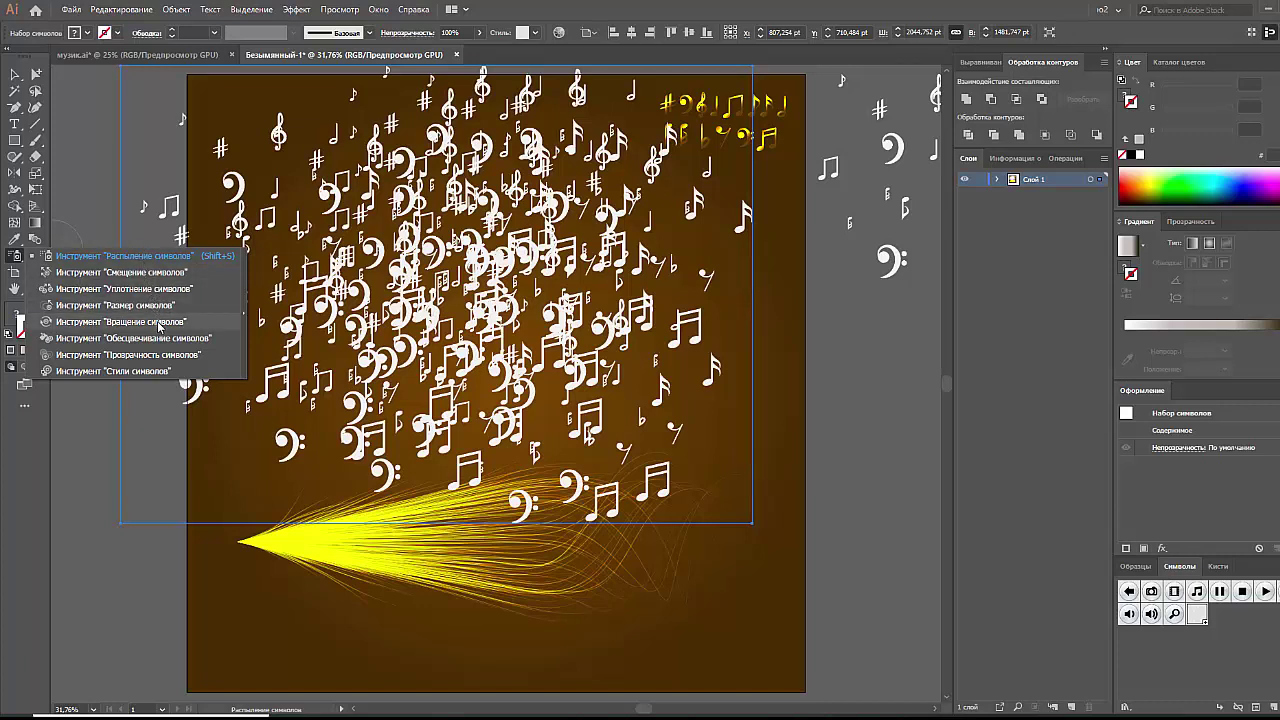
{"action": "left_click", "coordinate": [160, 354]}
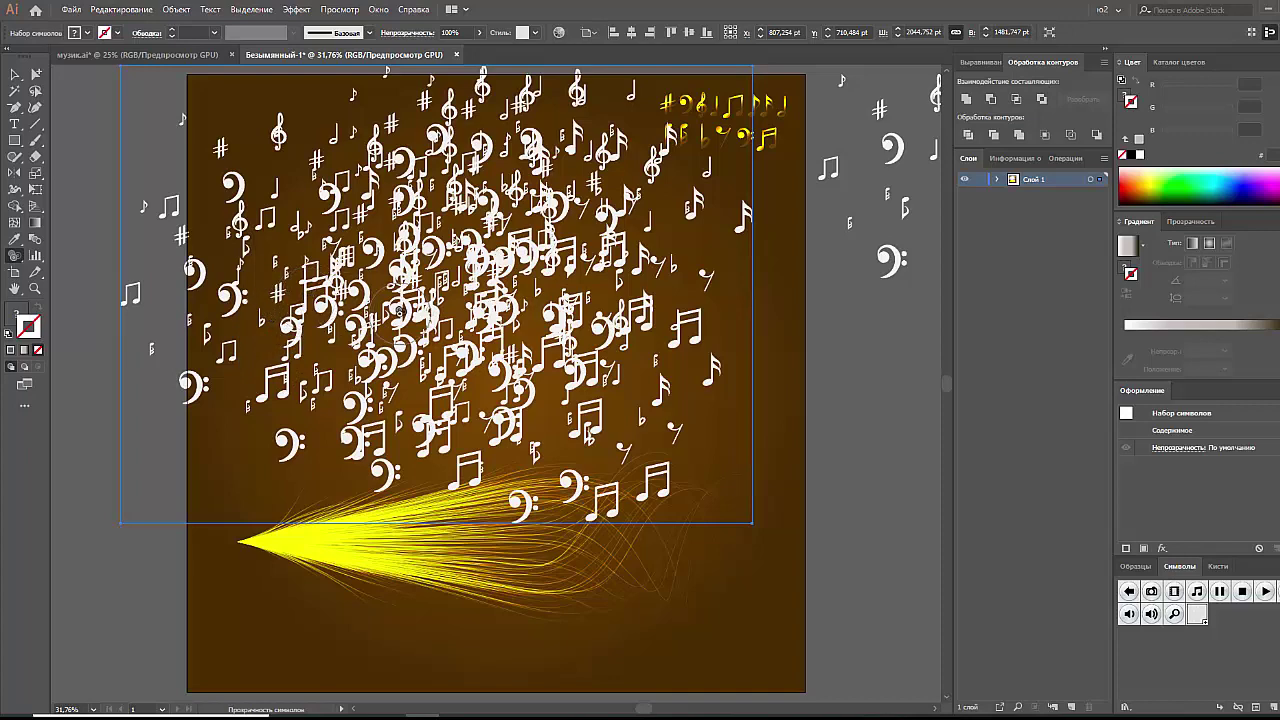
{"action": "left_click_drag", "start_coordinate": [322, 310], "coordinate": [345, 325]}
- Expand the symbol set into separate music symbol instances
{"action": "left_click", "coordinate": [176, 9]}
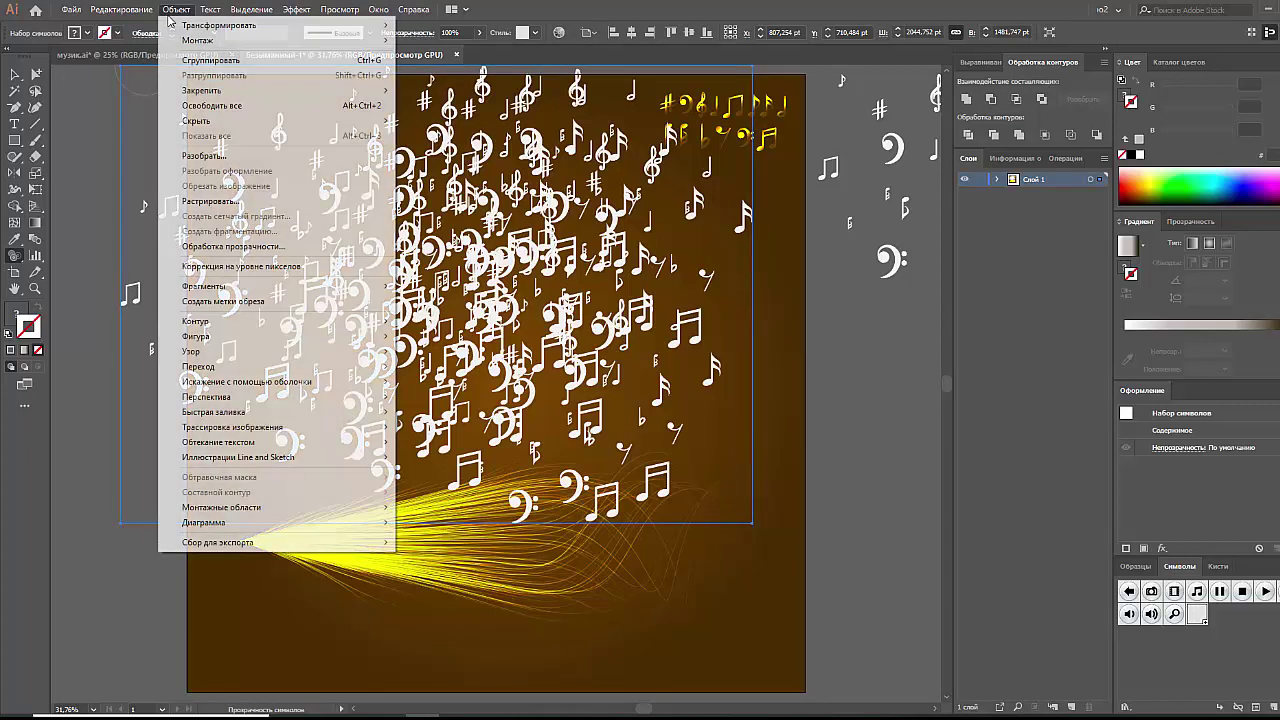
{"action": "left_click", "coordinate": [204, 157]}
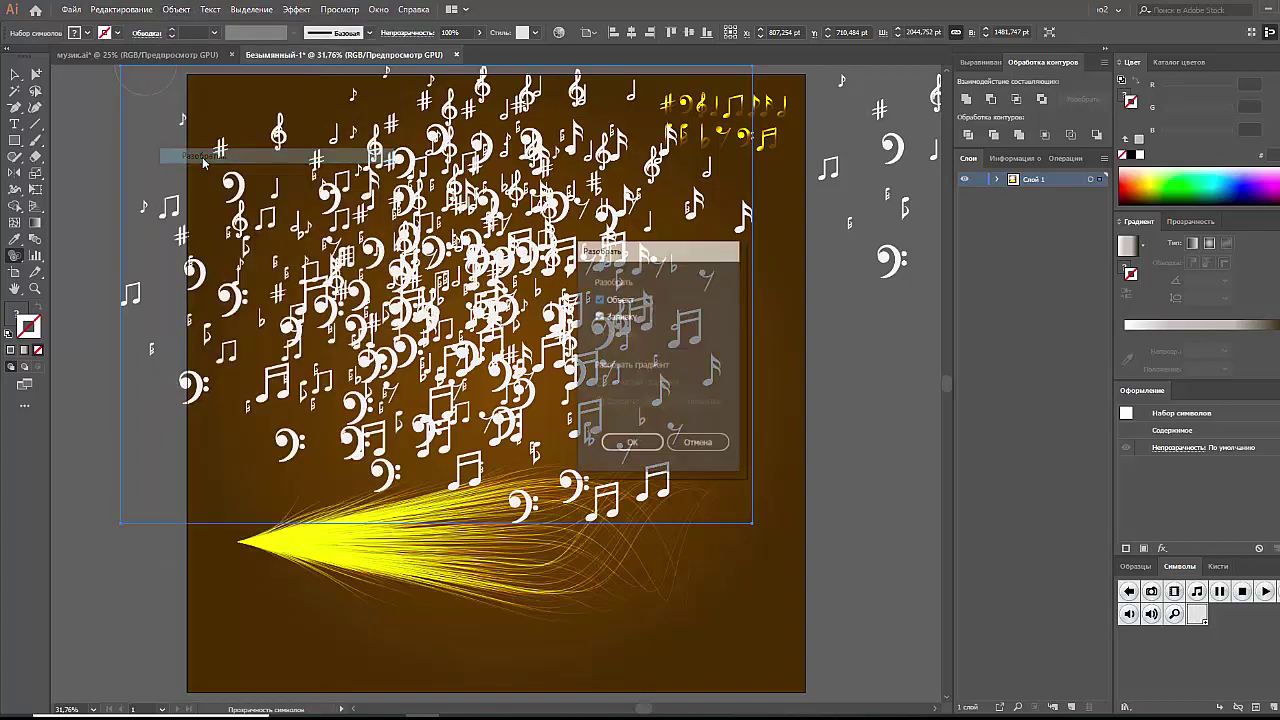
{"action": "left_click", "coordinate": [632, 443]}
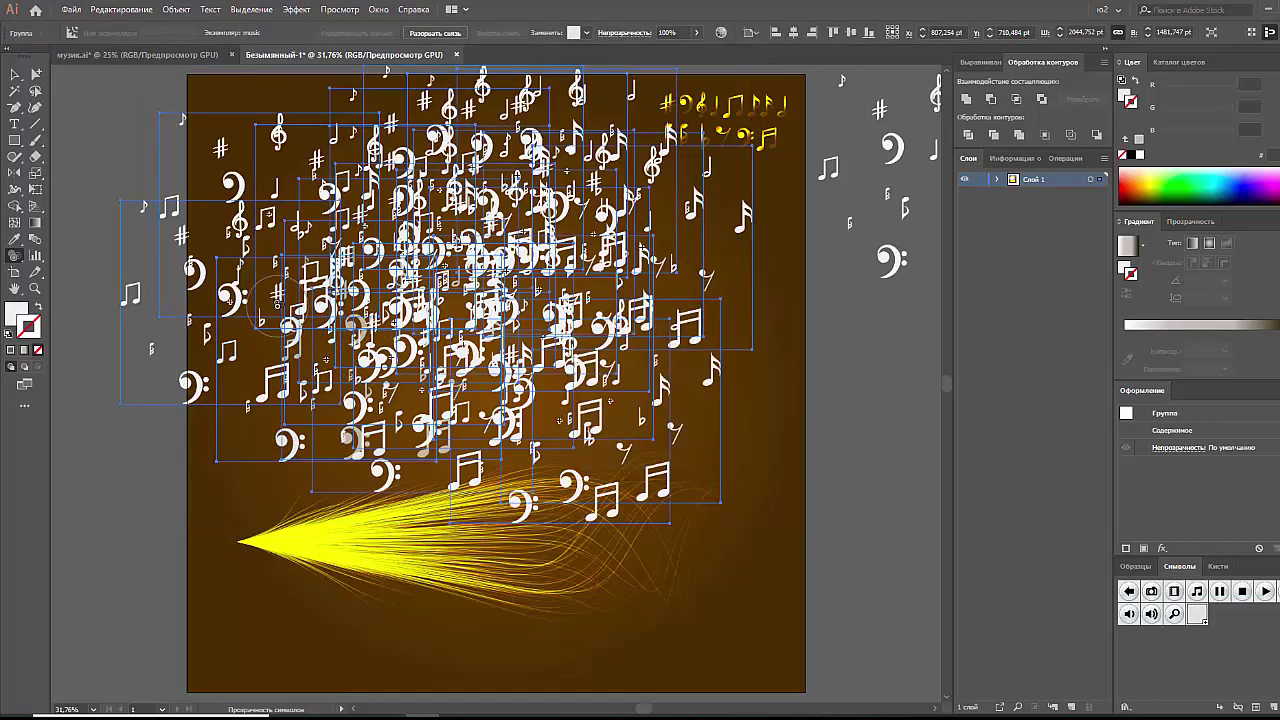
{"action": "scroll", "coordinate": [280, 305], "scroll_direction": "up", "scroll_amount": 1}
{"action": "scroll", "coordinate": [530, 380], "scroll_direction": "up", "scroll_amount": 1}
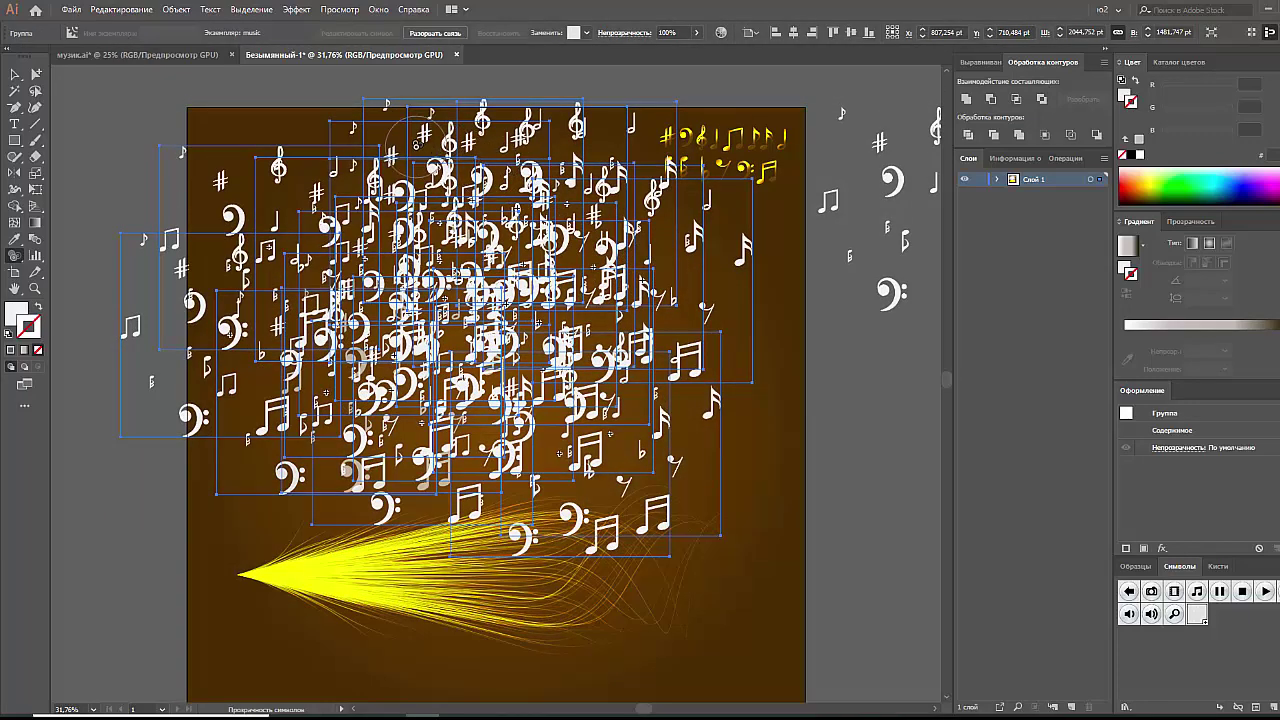
- Hide selection edges and screen notes in the centre, left, upper right and lower right to varied transparency
{"action": "left_click", "coordinate": [335, 8]}
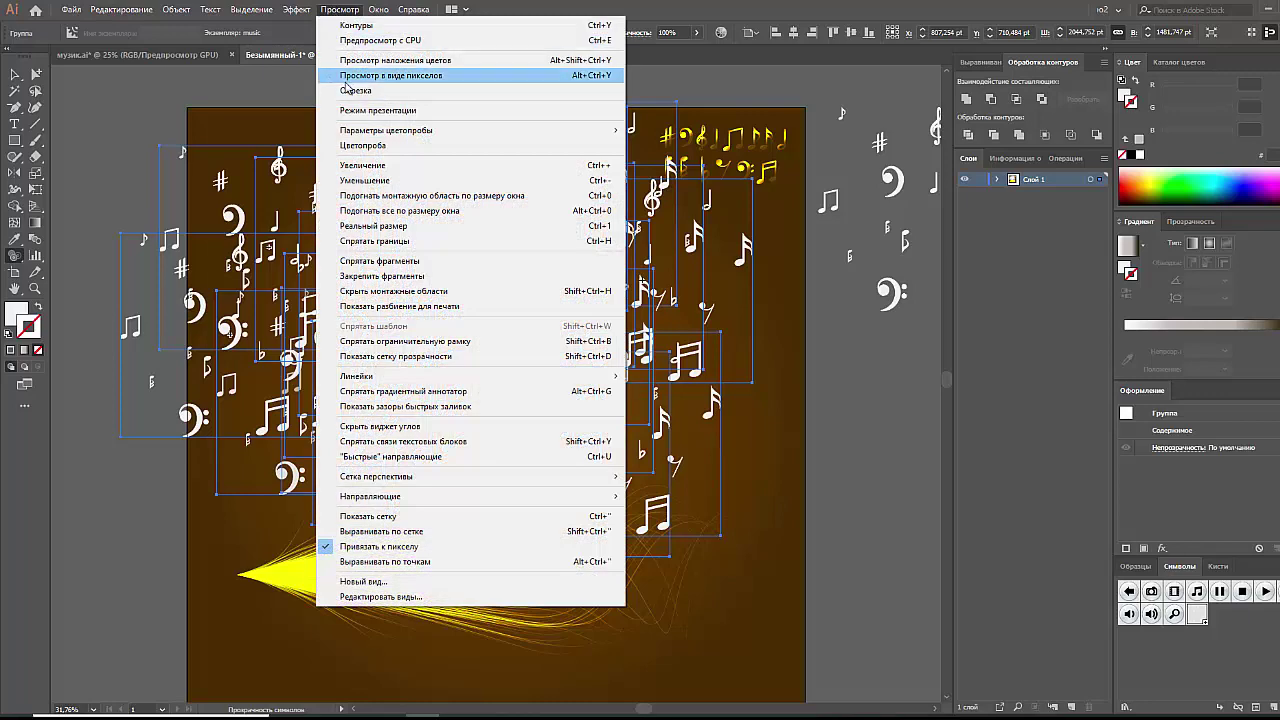
{"action": "left_click", "coordinate": [373, 241]}
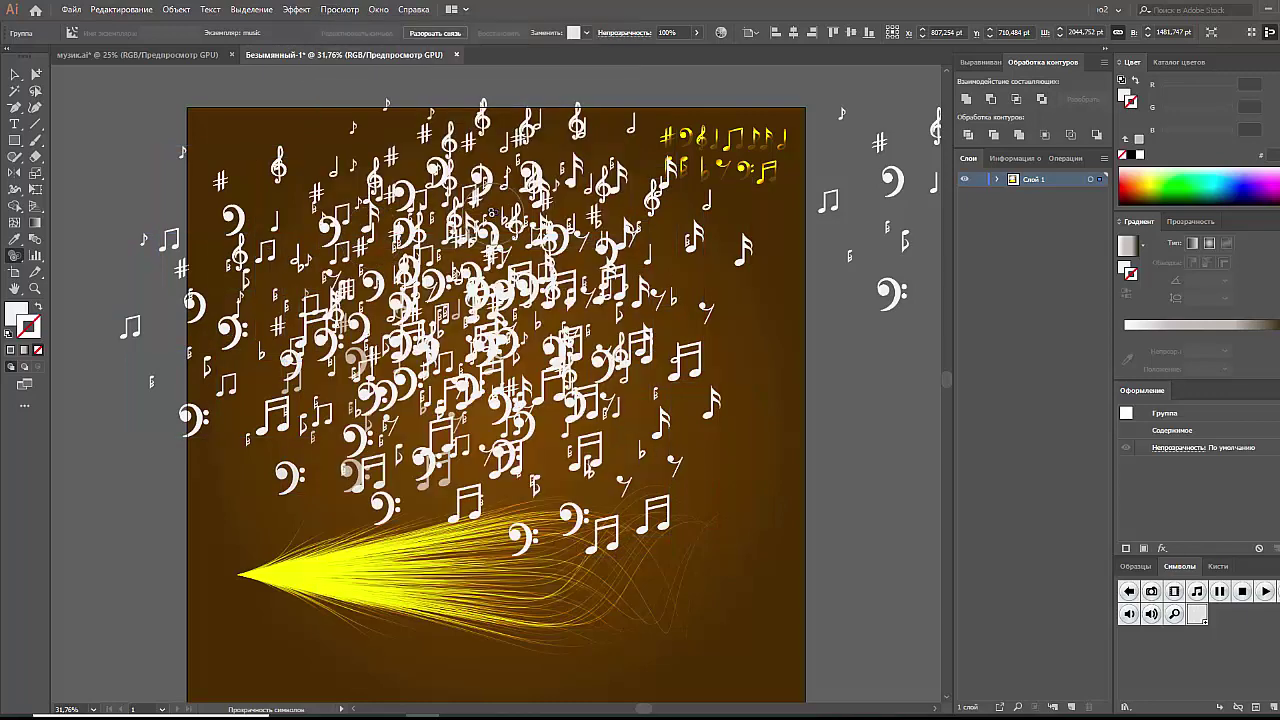
{"action": "mouse_move", "coordinate": [553, 243]}
{"action": "left_mouse_down"}
{"action": "mouse_move", "coordinate": [487, 350]}
{"action": "mouse_move", "coordinate": [425, 330]}
{"action": "left_mouse_up"}
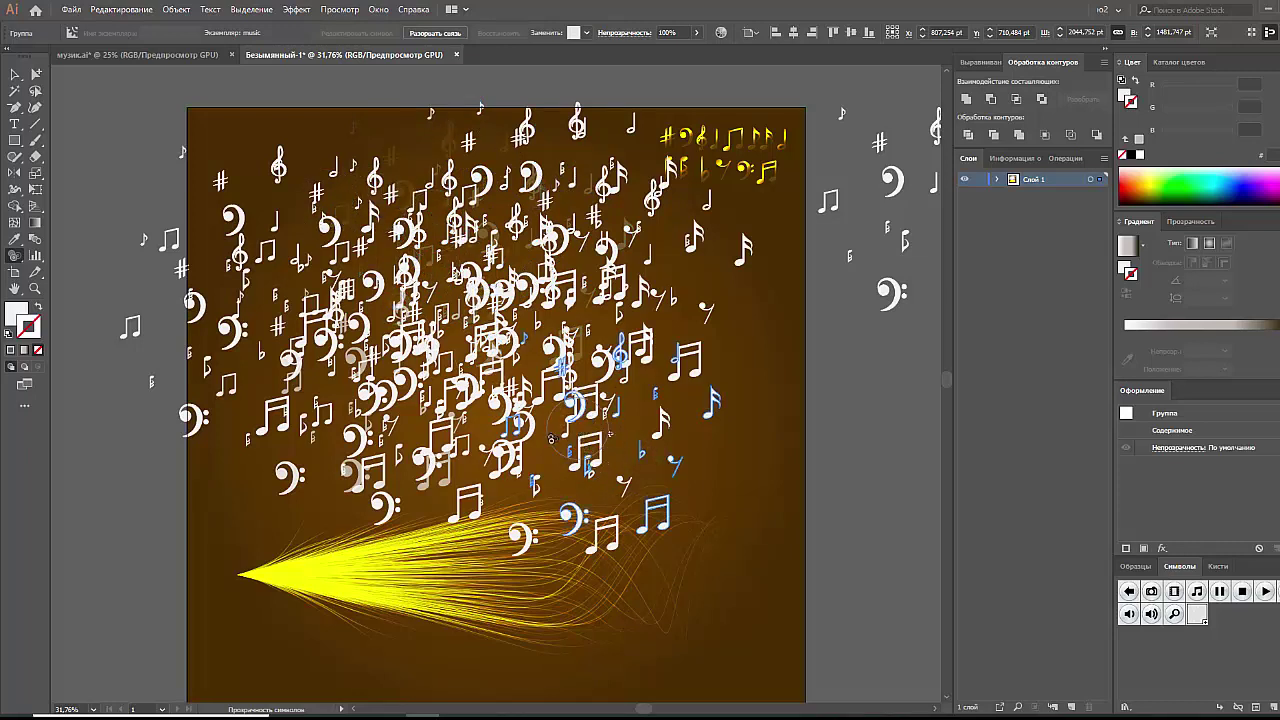
{"action": "left_click_drag", "start_coordinate": [600, 480], "coordinate": [470, 440]}
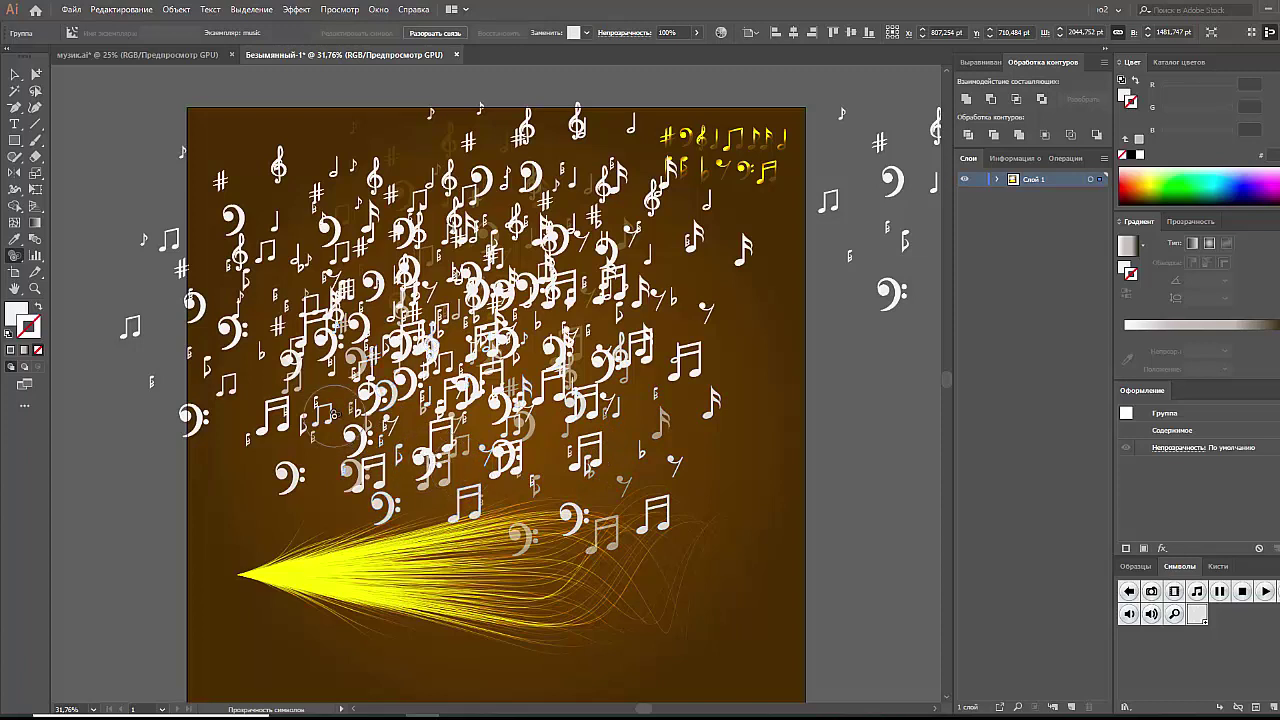
{"action": "left_click_drag", "start_coordinate": [647, 310], "coordinate": [558, 310]}
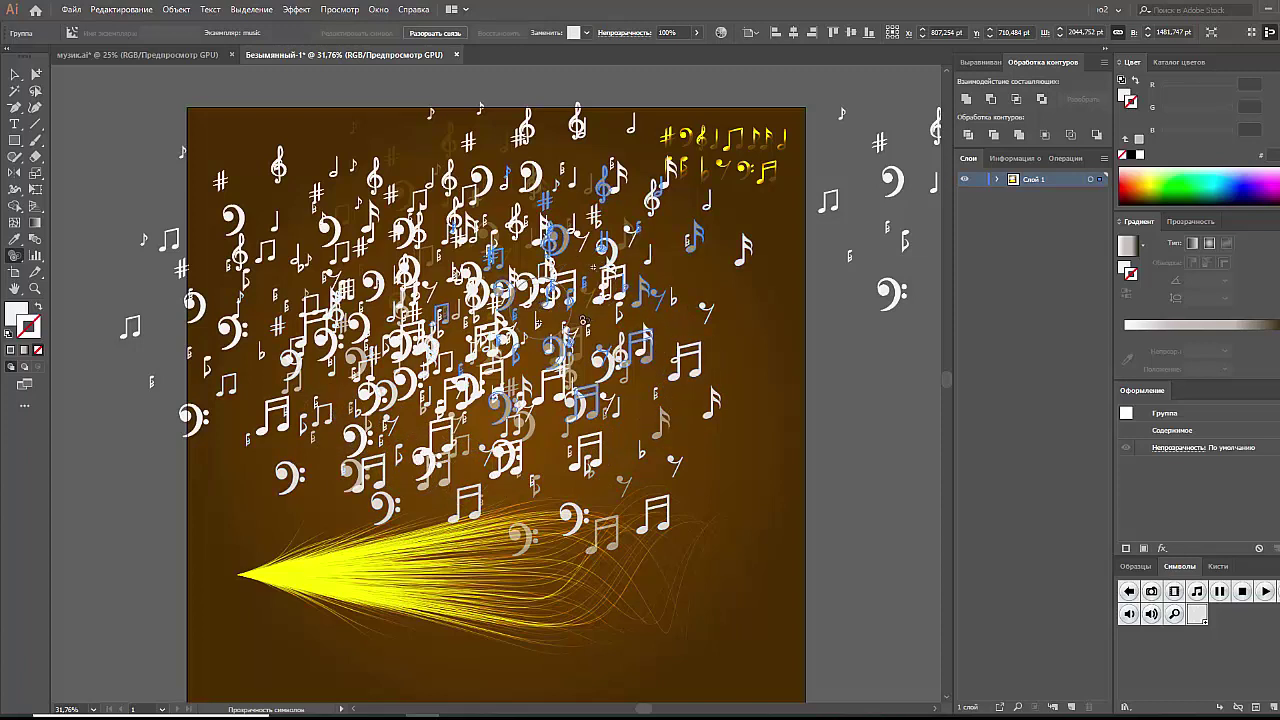
{"action": "mouse_move", "coordinate": [416, 315]}
{"action": "left_mouse_down"}
{"action": "mouse_move", "coordinate": [459, 422]}
{"action": "mouse_move", "coordinate": [348, 356]}
{"action": "left_mouse_up"}
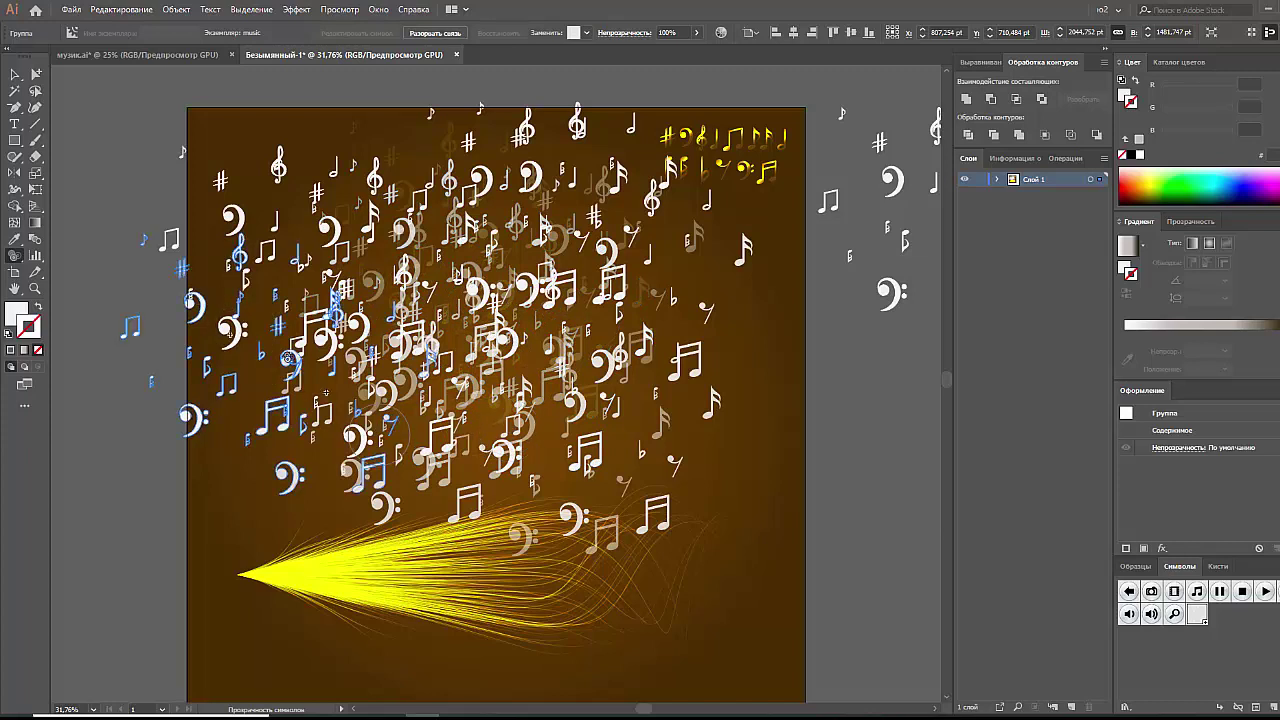
{"action": "left_click_drag", "start_coordinate": [277, 192], "coordinate": [433, 498]}
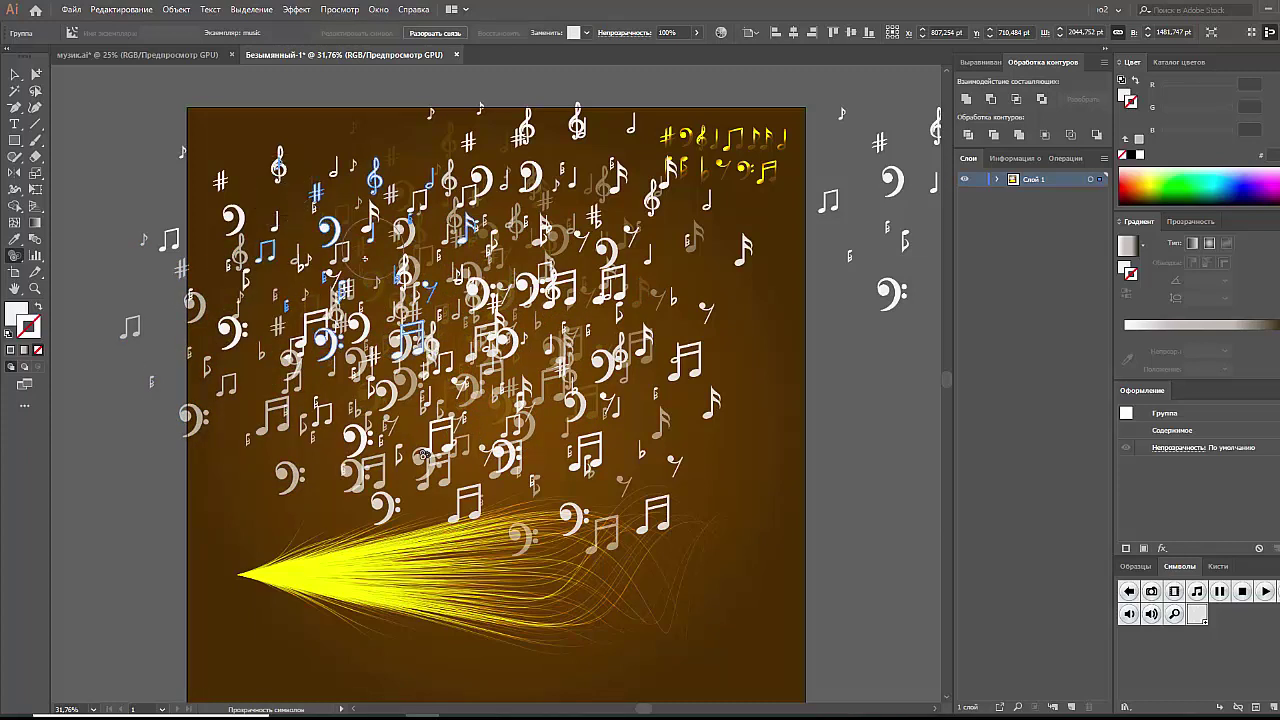
{"action": "left_click_drag", "start_coordinate": [731, 488], "coordinate": [852, 616]}
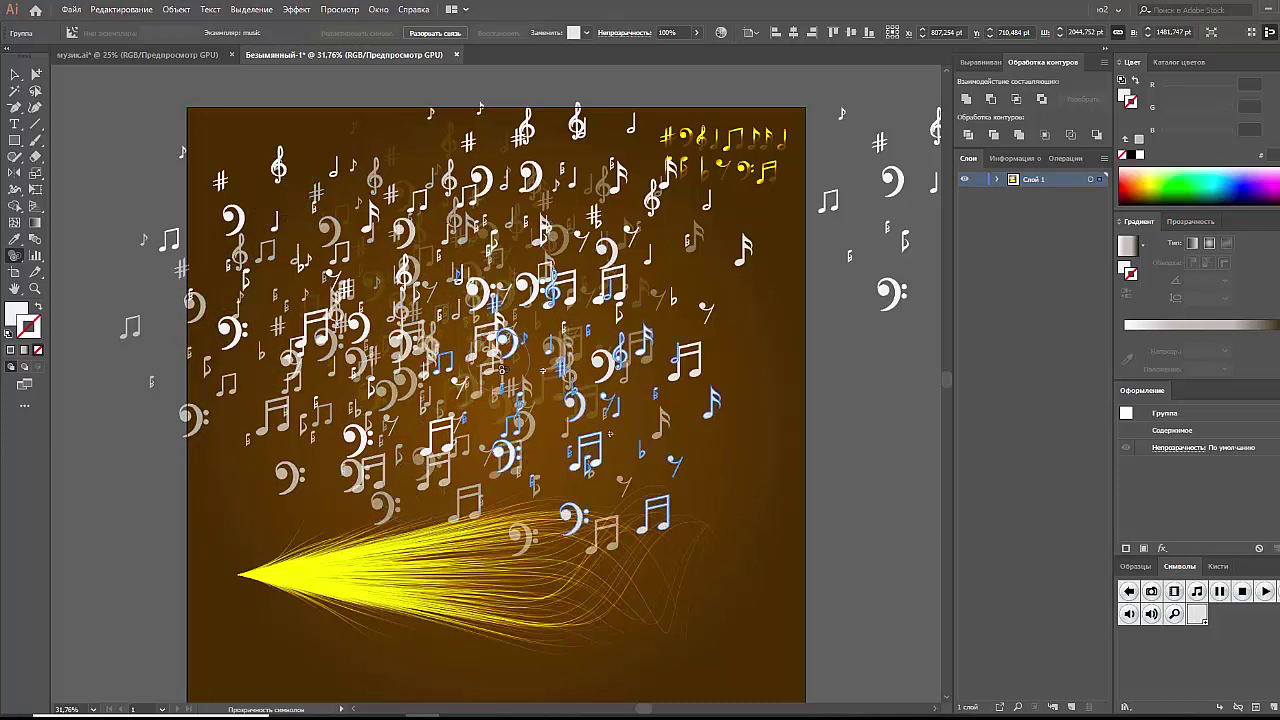
- Dim a few more left-side notes, then scale the whole note set down into a compact cloud
{"action": "key", "text": "ctrl+minus"}
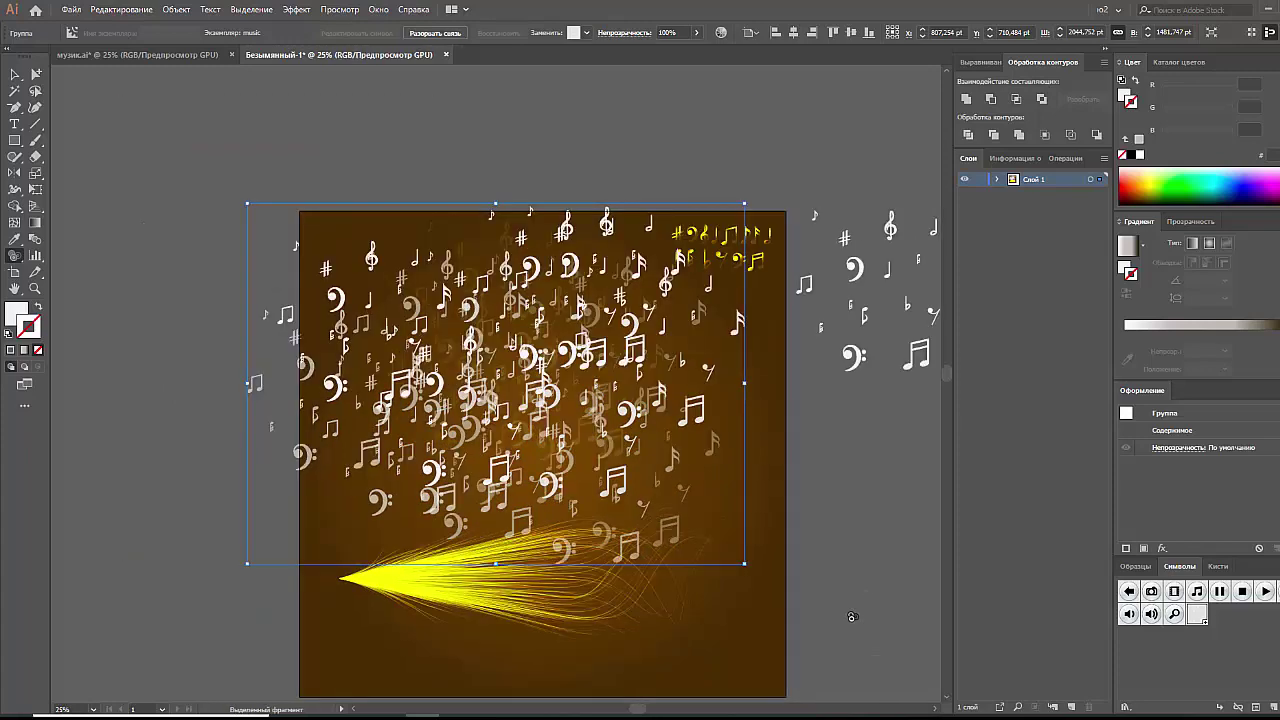
{"action": "key", "text": "ctrl+minus"}
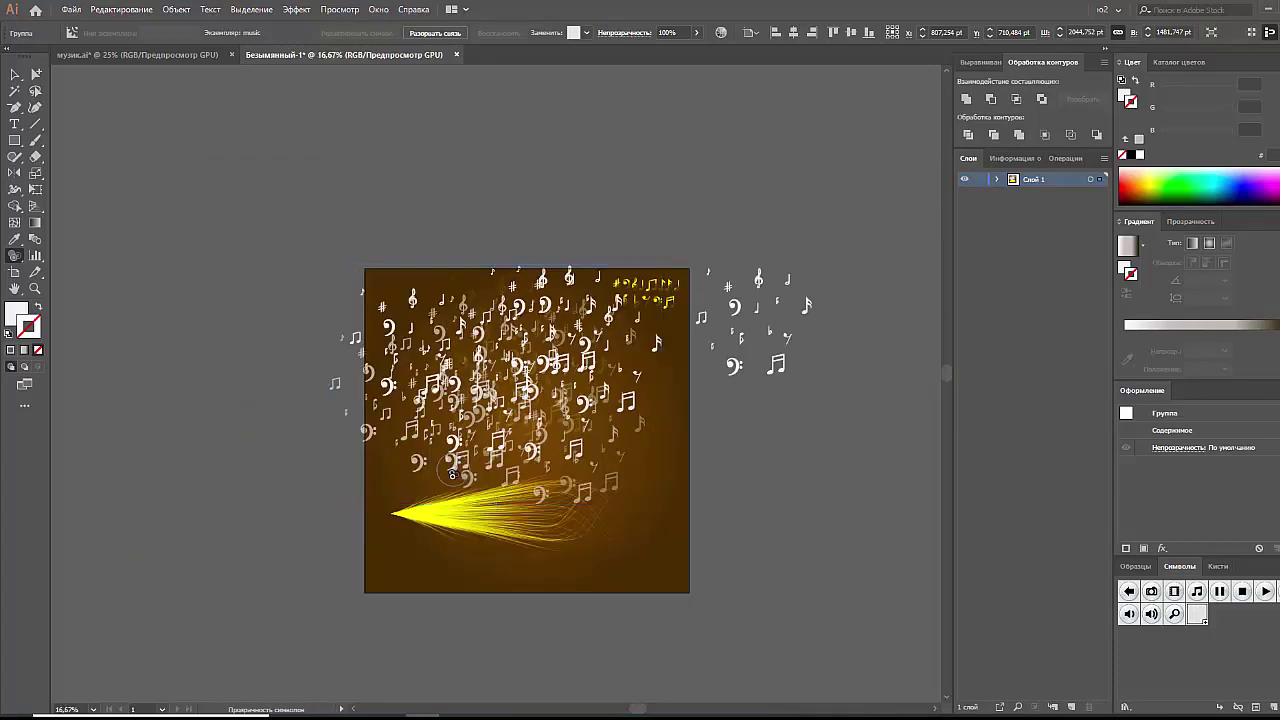
{"action": "left_click_drag", "start_coordinate": [452, 474], "coordinate": [428, 470]}
{"action": "left_click", "coordinate": [13, 76]}
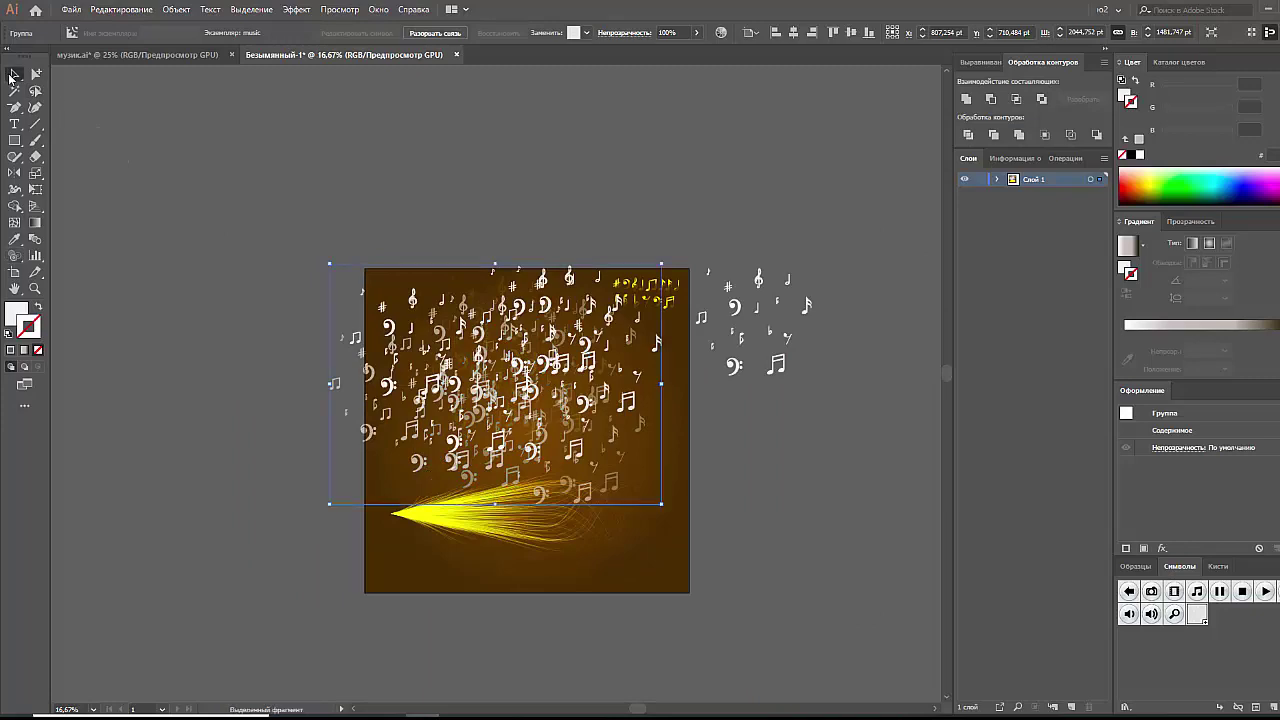
{"action": "left_click_drag", "start_coordinate": [338, 387], "coordinate": [405, 385]}
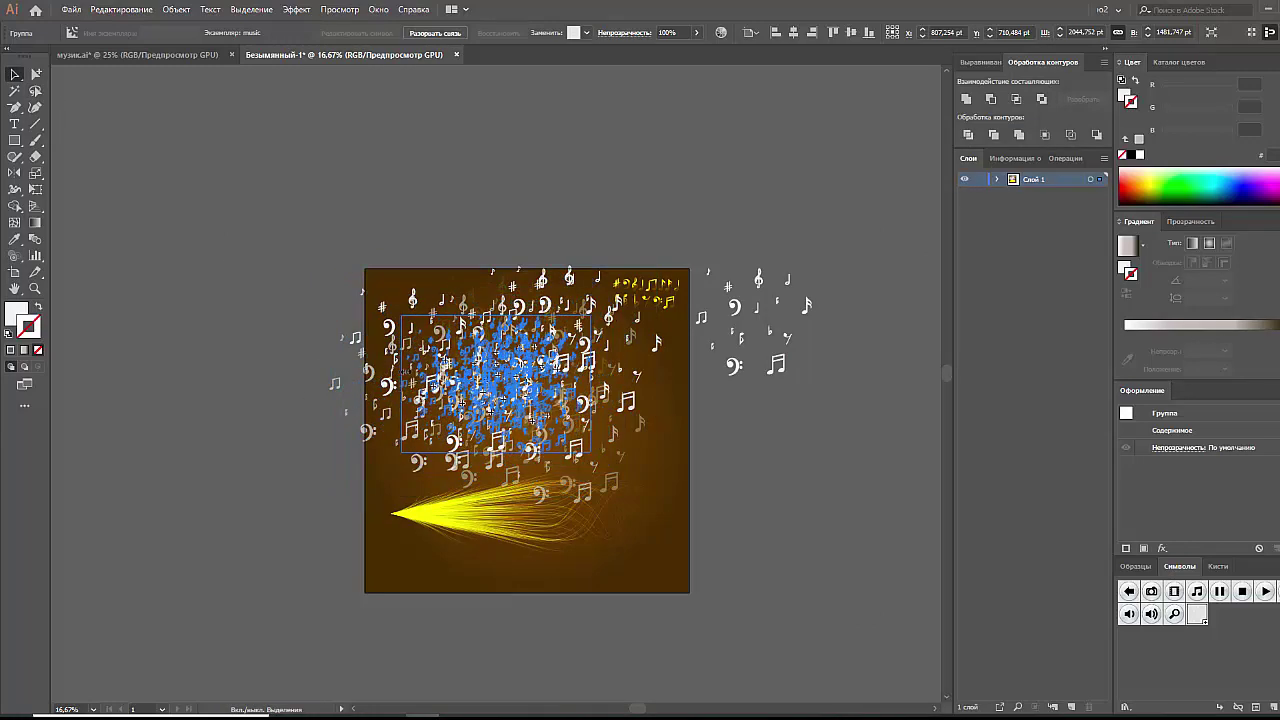
{"action": "left_click", "coordinate": [331, 392]}
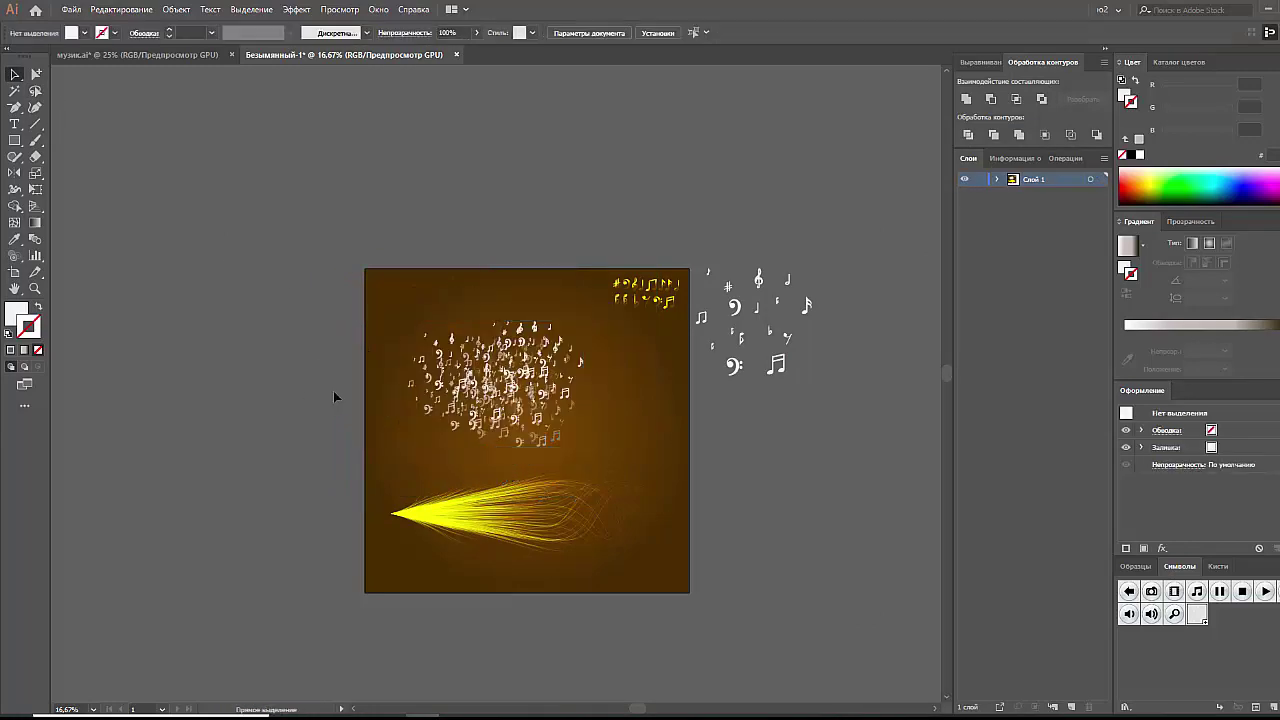
{"action": "key", "text": "ctrl+minus"}
{"action": "key", "text": "ctrl+equal"}
{"action": "key", "text": "ctrl+equal"}
{"action": "key", "text": "ctrl+equal"}
{"action": "key", "text": "ctrl+equal"}
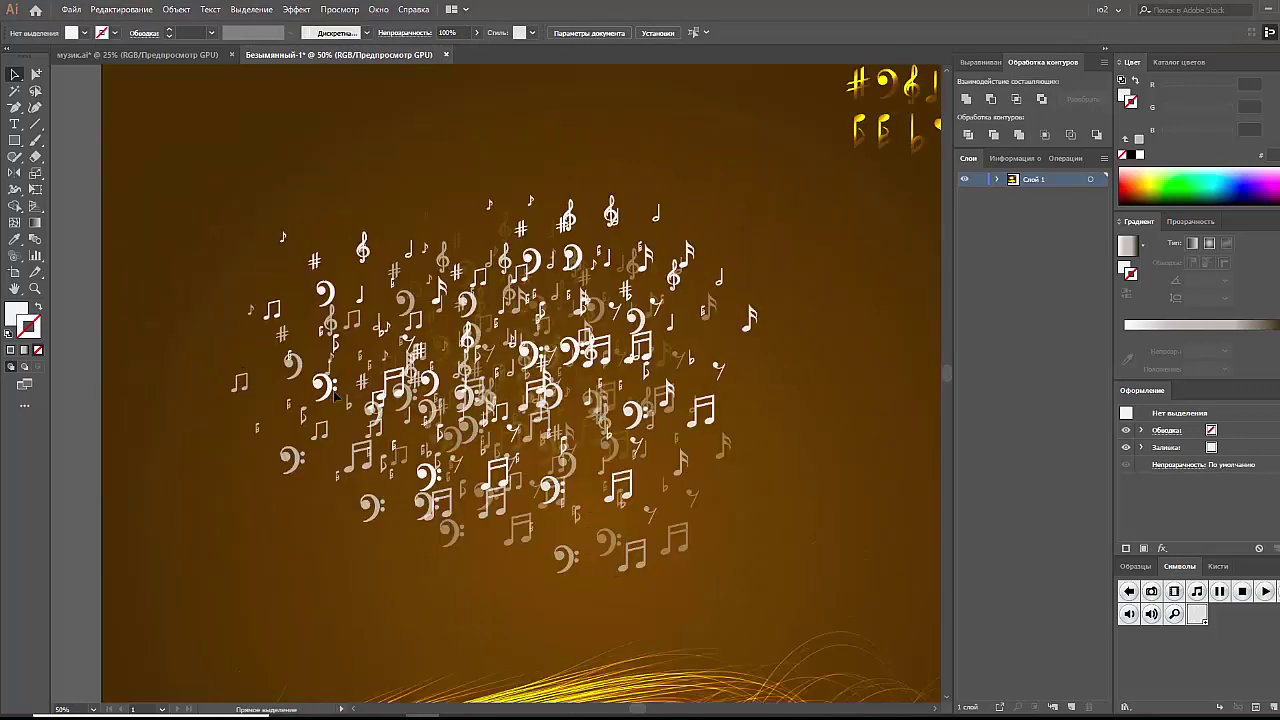
{"action": "key", "text": "ctrl+minus"}
{"action": "key", "text": "ctrl+equal"}
- Switch to the Symbol Shifter and select the music note symbol set
{"action": "left_click", "coordinate": [14, 258]}
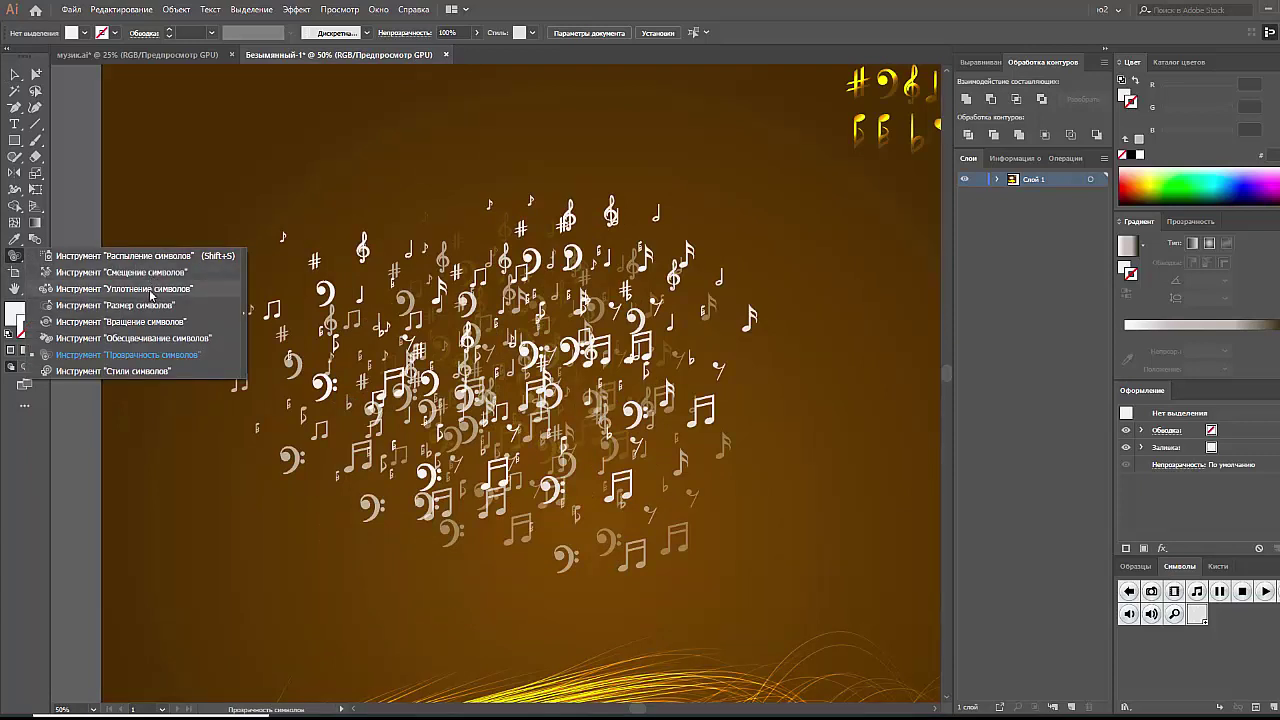
{"action": "left_click", "coordinate": [145, 272]}
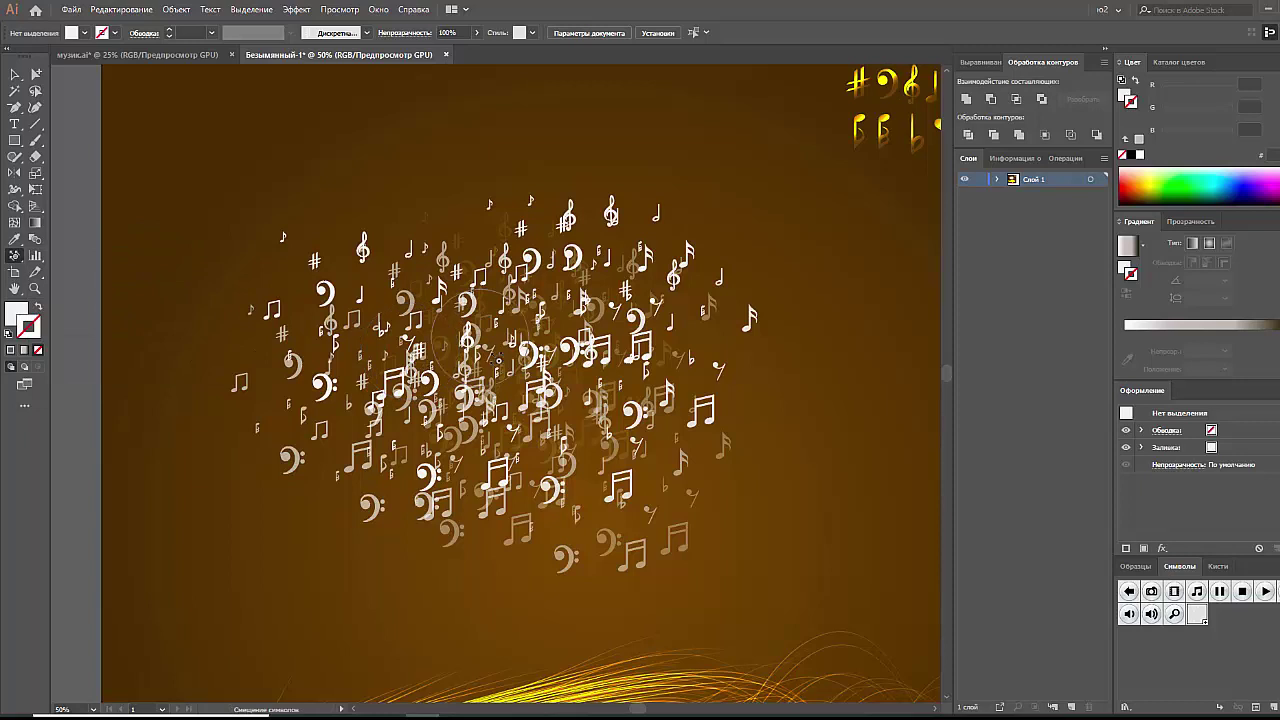
{"action": "left_click", "coordinate": [468, 349]}
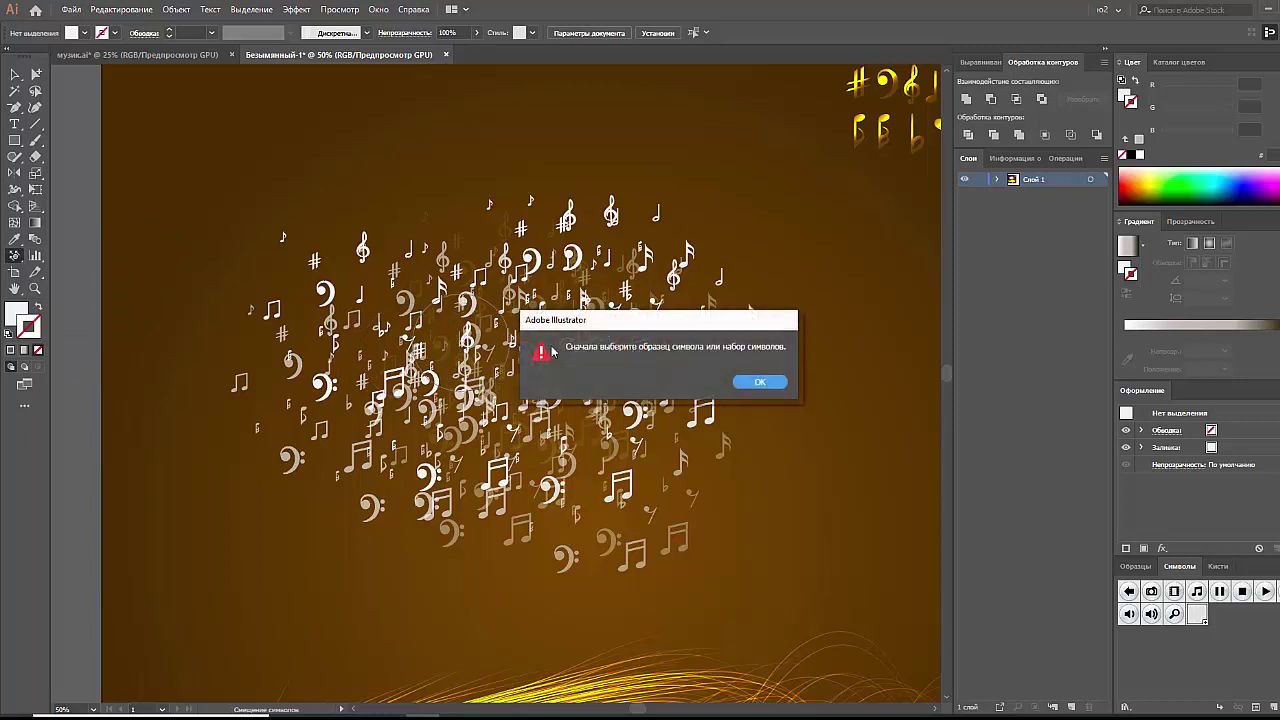
{"action": "left_click", "coordinate": [760, 383]}
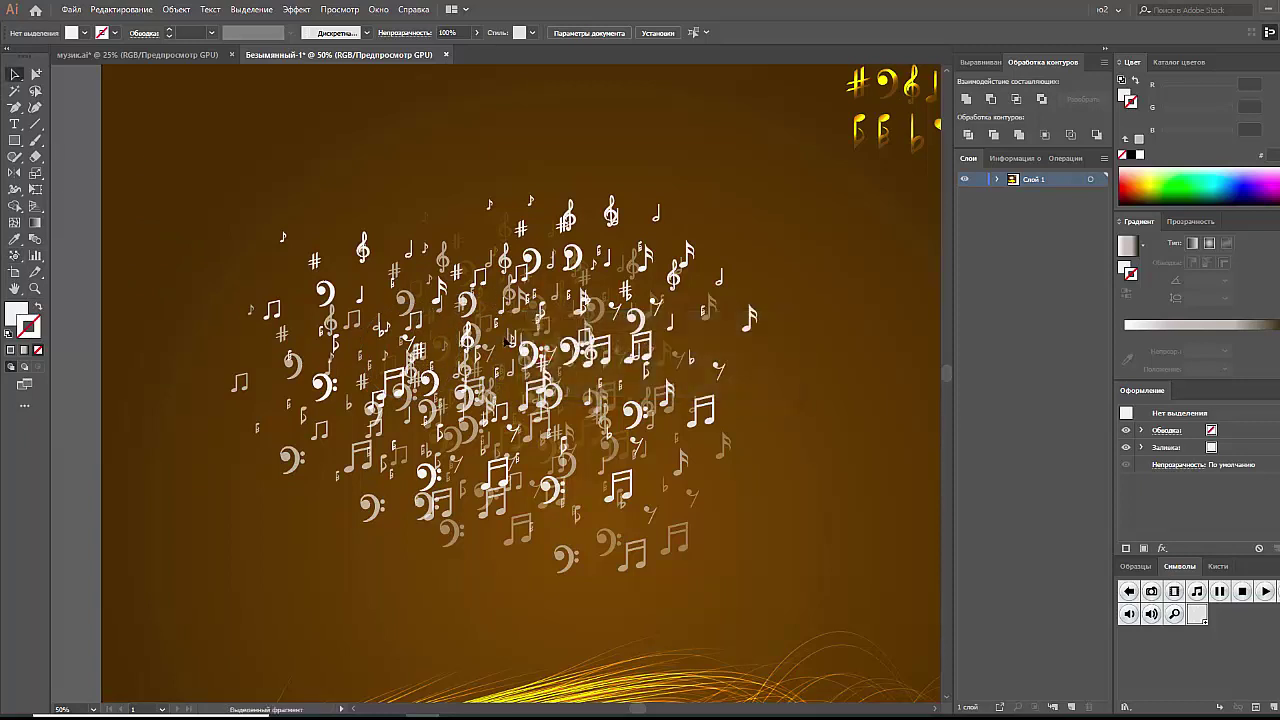
{"action": "left_click", "coordinate": [490, 315]}
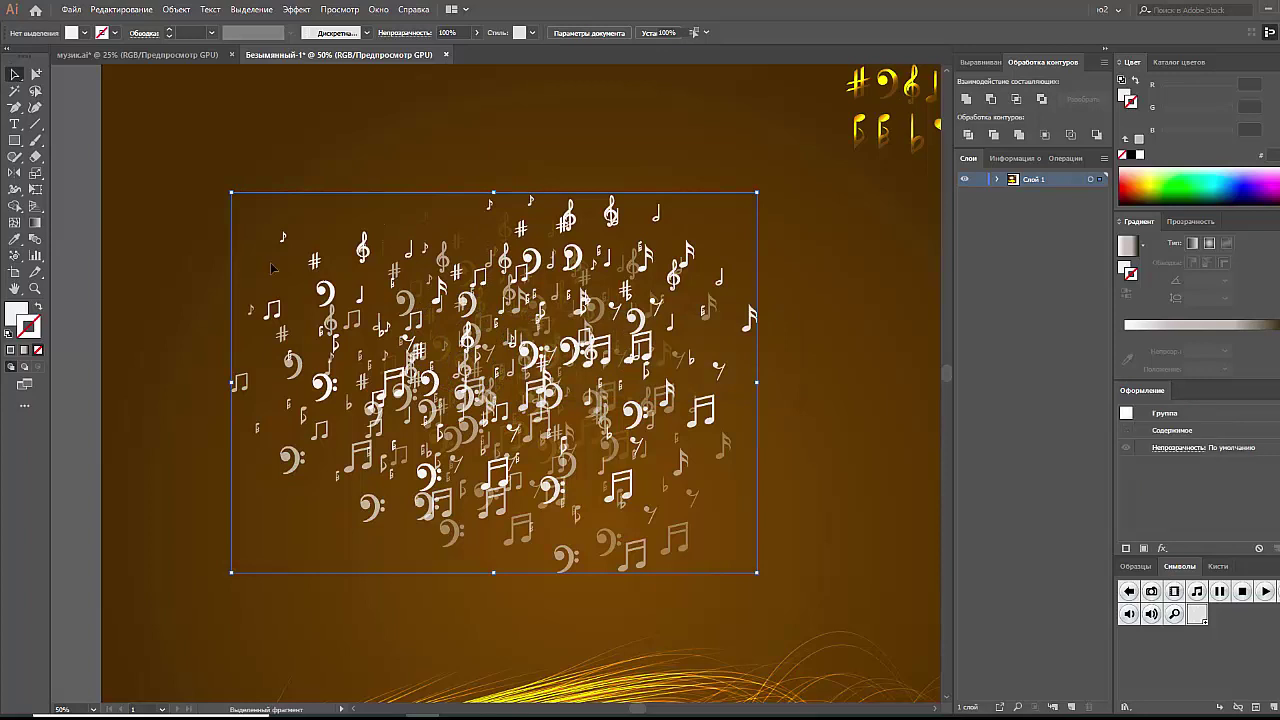
{"action": "left_click", "coordinate": [16, 258]}
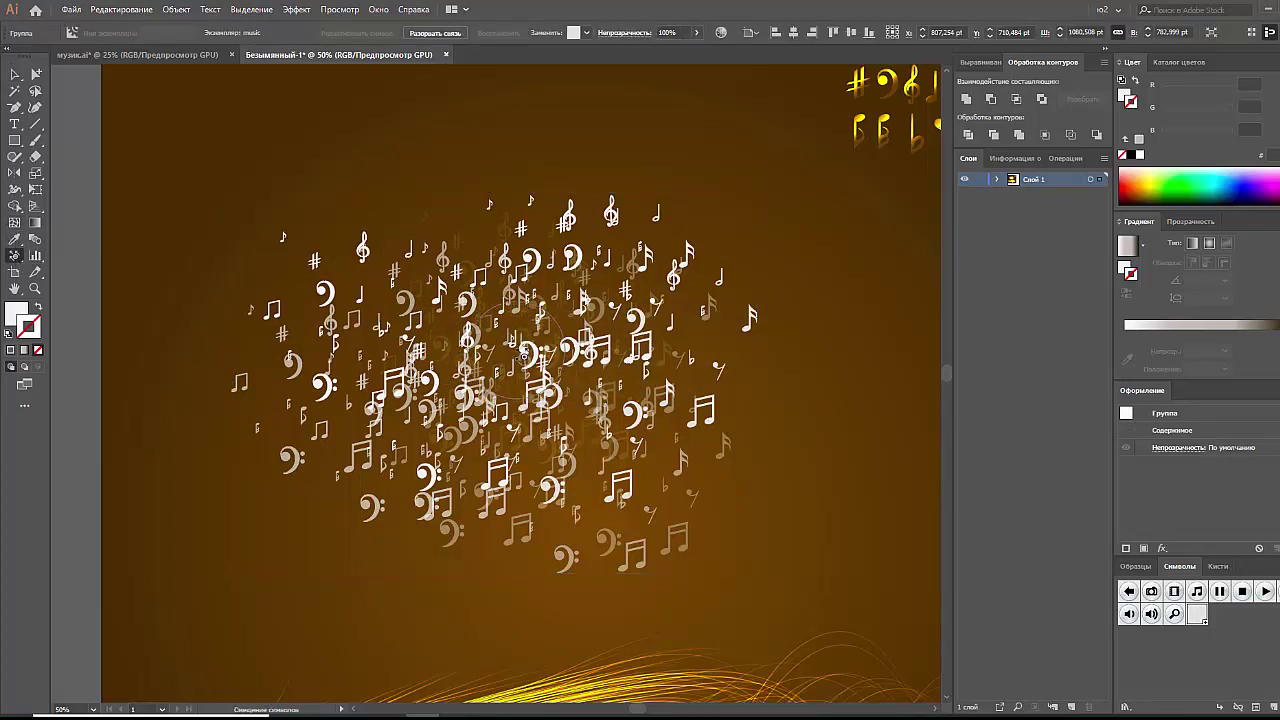
- Shift notes around the left, bottom and right of the cluster into a rounder cloud
{"action": "mouse_move", "coordinate": [523, 355]}
{"action": "left_mouse_down"}
{"action": "mouse_move", "coordinate": [300, 290]}
{"action": "mouse_move", "coordinate": [380, 318]}
{"action": "mouse_move", "coordinate": [486, 157]}
{"action": "mouse_move", "coordinate": [668, 324]}
{"action": "mouse_move", "coordinate": [749, 214]}
{"action": "mouse_move", "coordinate": [480, 190]}
{"action": "left_mouse_up"}
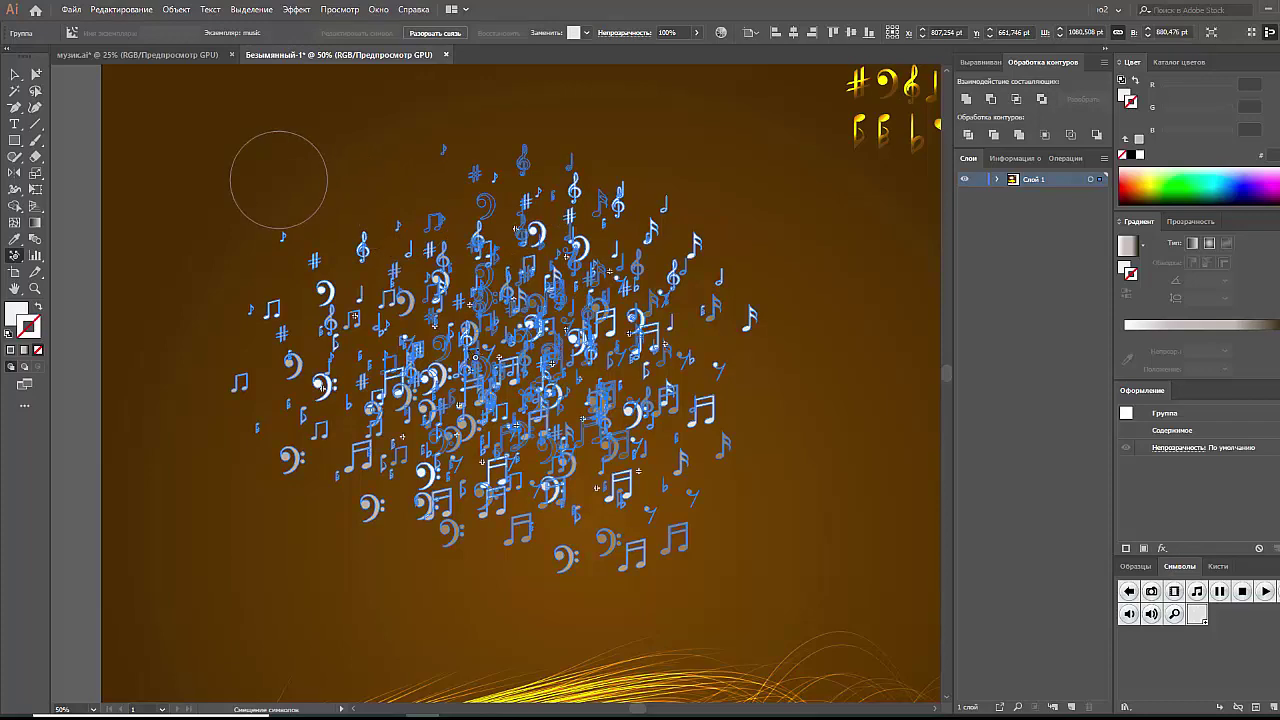
{"action": "mouse_move", "coordinate": [278, 180]}
{"action": "left_mouse_down"}
{"action": "mouse_move", "coordinate": [282, 380]}
{"action": "mouse_move", "coordinate": [481, 548]}
{"action": "left_mouse_up"}
{"action": "mouse_move", "coordinate": [459, 381]}
{"action": "left_mouse_down"}
{"action": "mouse_move", "coordinate": [442, 413]}
{"action": "mouse_move", "coordinate": [290, 395]}
{"action": "left_mouse_up"}
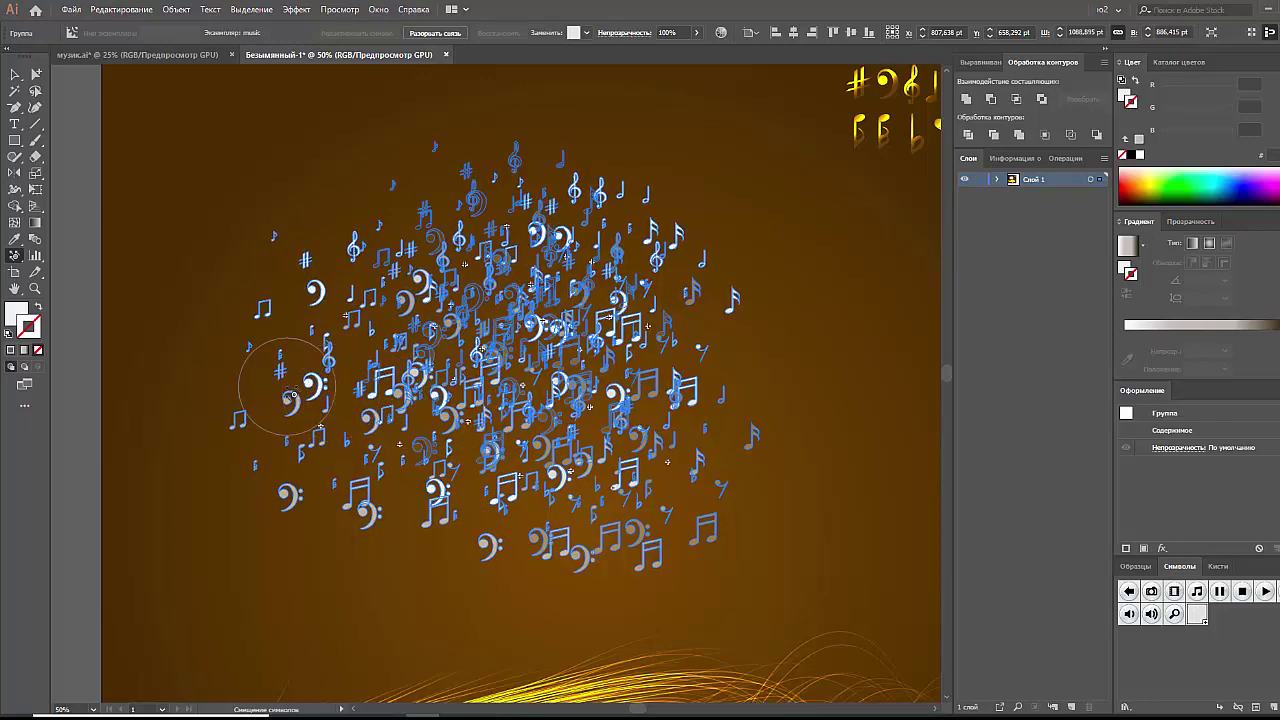
{"action": "left_click_drag", "start_coordinate": [345, 530], "coordinate": [255, 474]}
{"action": "left_click_drag", "start_coordinate": [420, 595], "coordinate": [496, 584]}
{"action": "mouse_move", "coordinate": [700, 380]}
{"action": "left_mouse_down"}
{"action": "mouse_move", "coordinate": [480, 210]}
{"action": "mouse_move", "coordinate": [470, 176]}
{"action": "mouse_move", "coordinate": [440, 490]}
{"action": "left_mouse_up"}
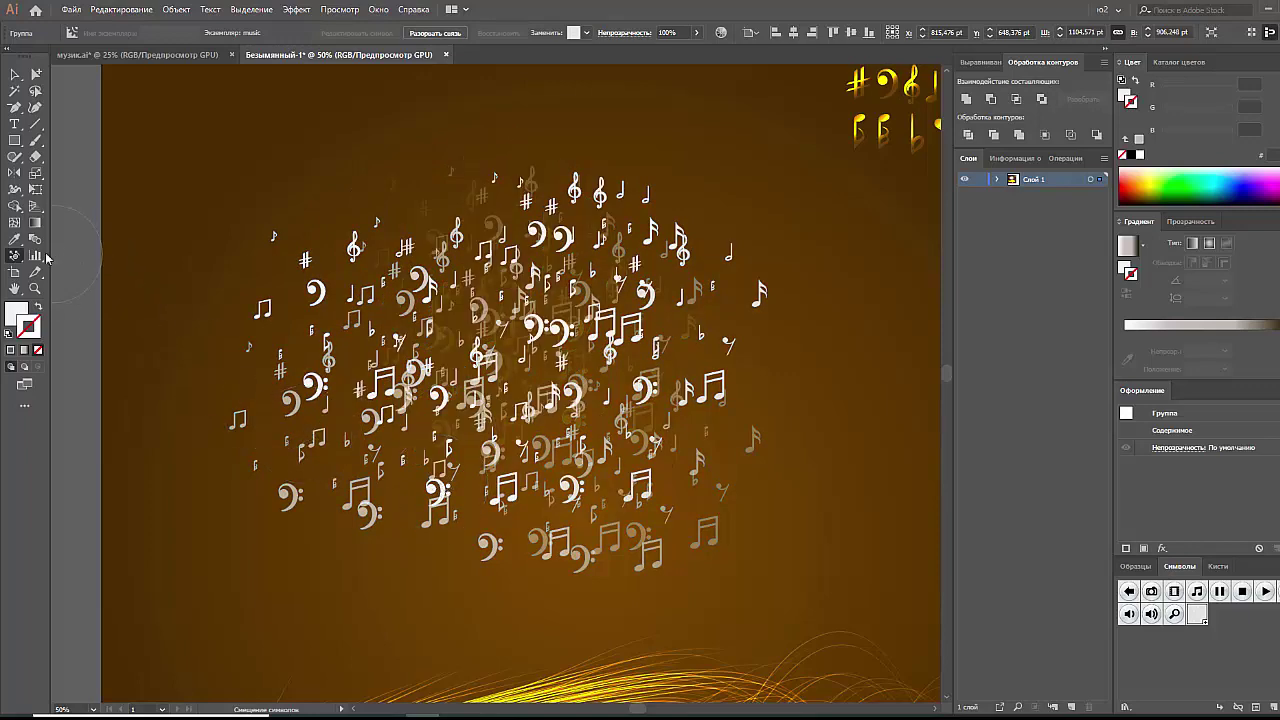
{"action": "left_click_drag", "start_coordinate": [16, 258], "coordinate": [158, 313]}
- Enlarge notes at the centre, left, upper left, lower centre, top and lower right with the Symbol Sizer
{"action": "left_click", "coordinate": [560, 355]}
{"action": "left_click", "coordinate": [560, 355]}
{"action": "left_click", "coordinate": [560, 350]}
{"action": "left_click", "coordinate": [440, 411]}
{"action": "left_click", "coordinate": [440, 411]}
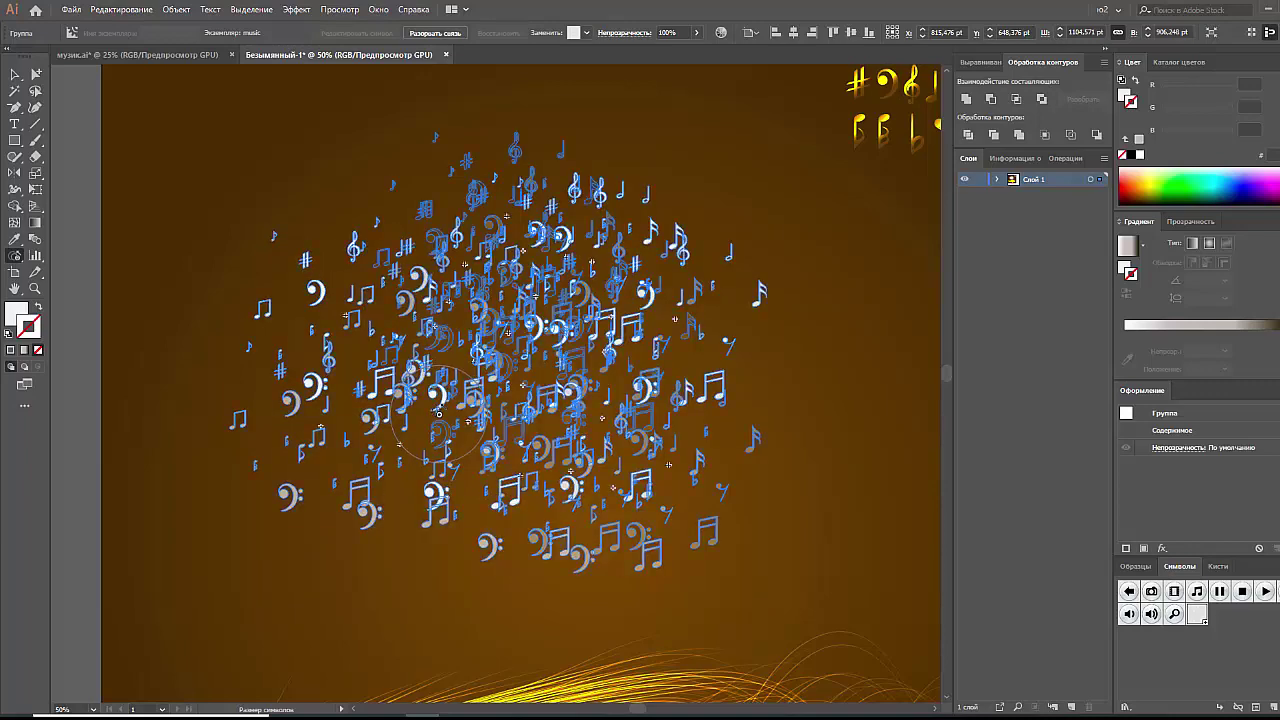
{"action": "left_click", "coordinate": [328, 292]}
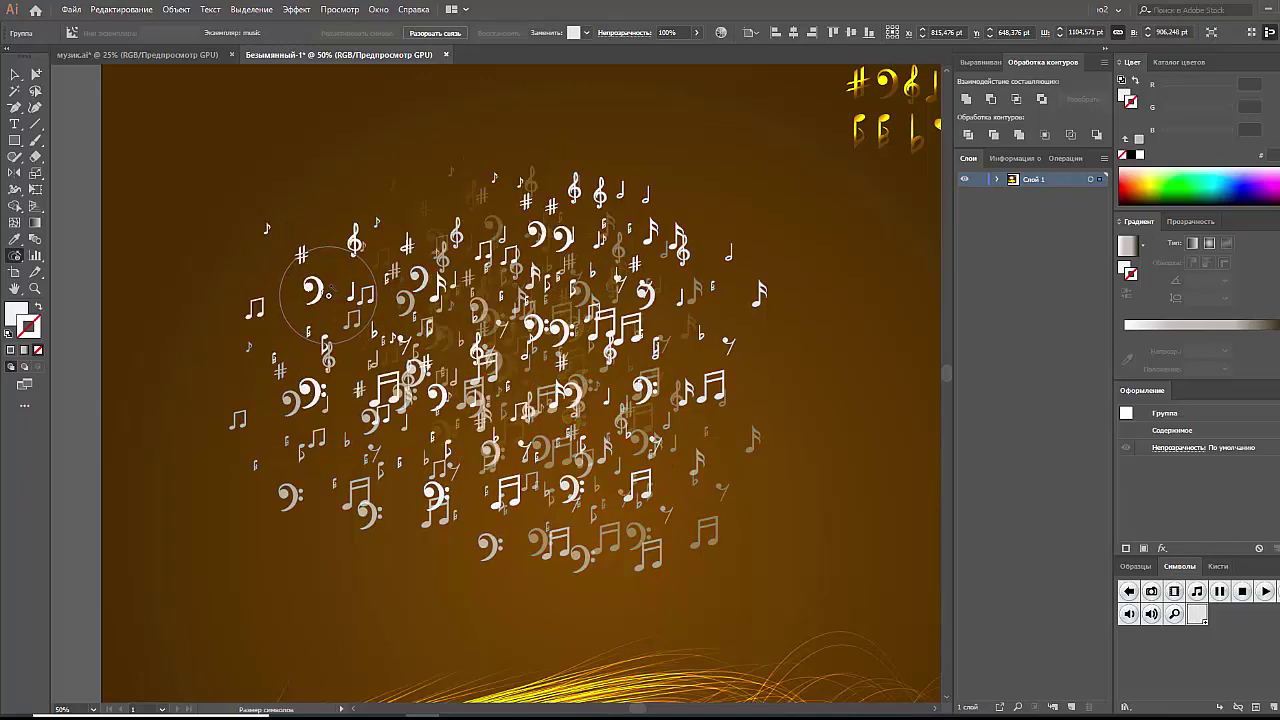
{"action": "left_click", "coordinate": [560, 330]}
{"action": "left_click", "coordinate": [594, 461]}
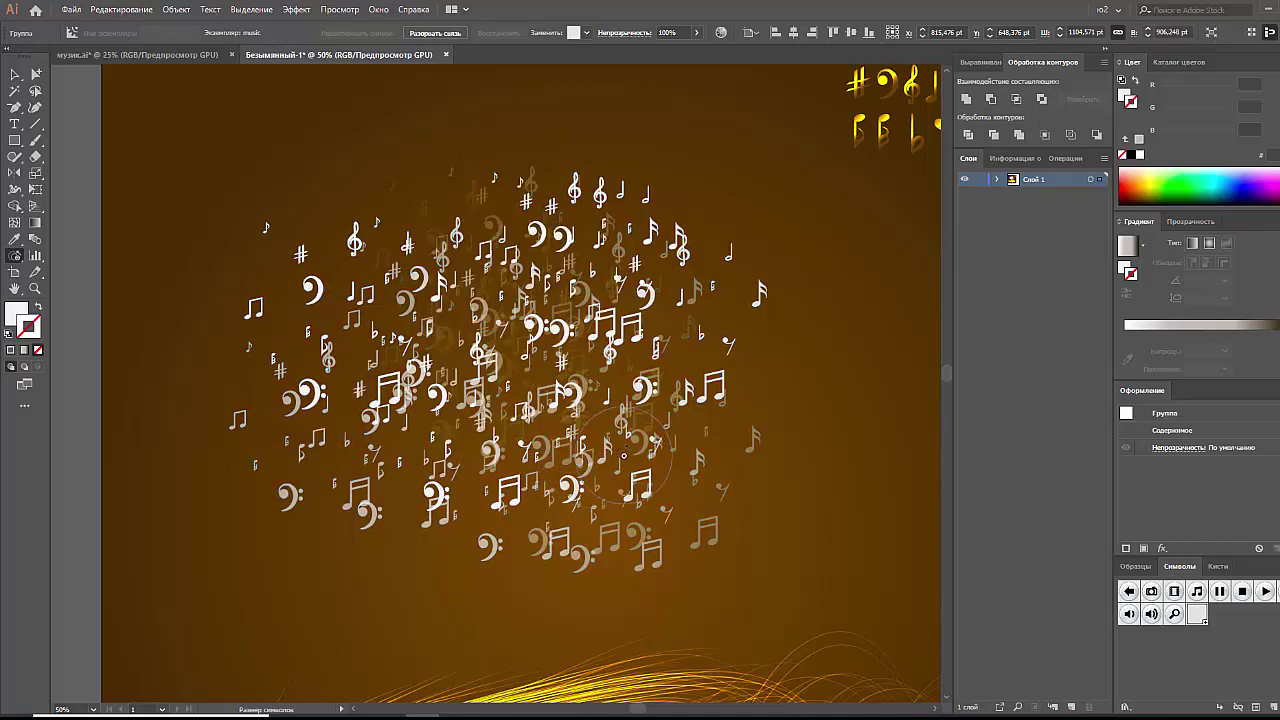
{"action": "left_click", "coordinate": [516, 513]}
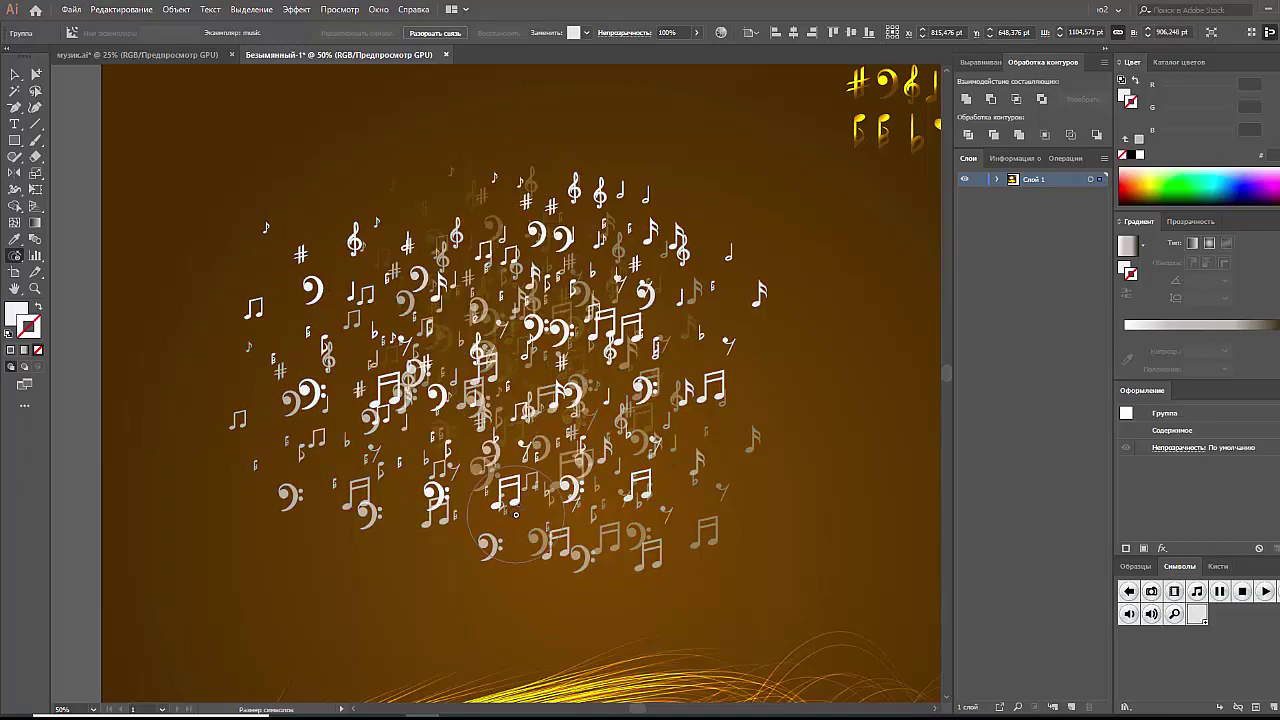
{"action": "left_click_drag", "start_coordinate": [598, 263], "coordinate": [622, 400]}
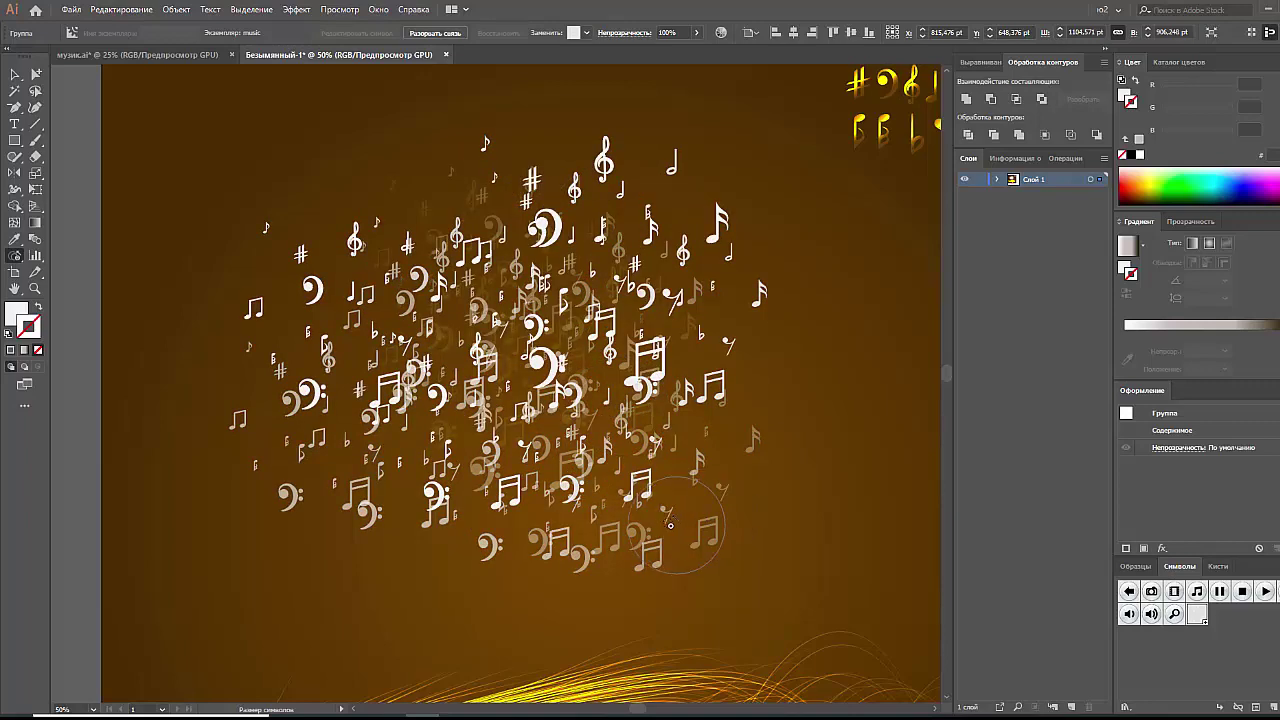
{"action": "left_click", "coordinate": [669, 524]}
{"action": "mouse_move", "coordinate": [669, 524]}
{"action": "left_mouse_down"}
{"action": "mouse_move", "coordinate": [580, 556]}
{"action": "mouse_move", "coordinate": [378, 418]}
{"action": "mouse_move", "coordinate": [64, 280]}
{"action": "left_mouse_up"}
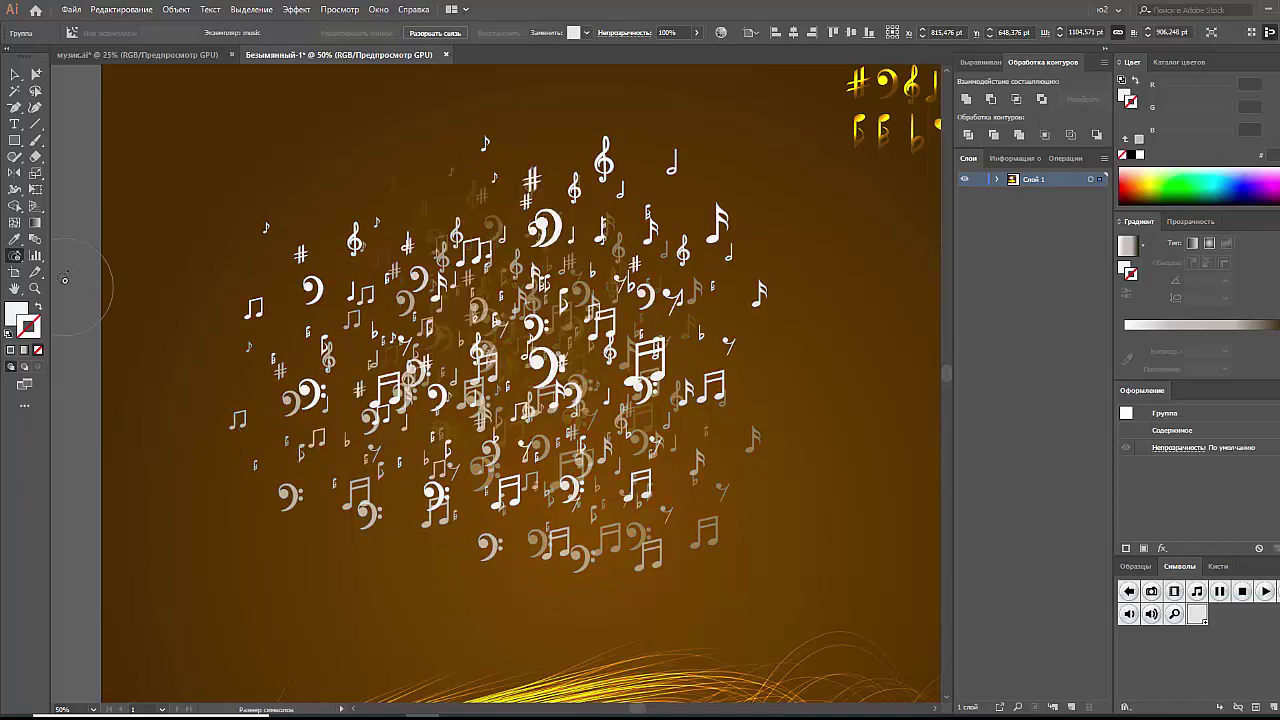
- Rotate notes across the left, central and lower clusters and the far-left clefs with the Symbol Spinner
{"action": "left_click", "coordinate": [15, 257]}
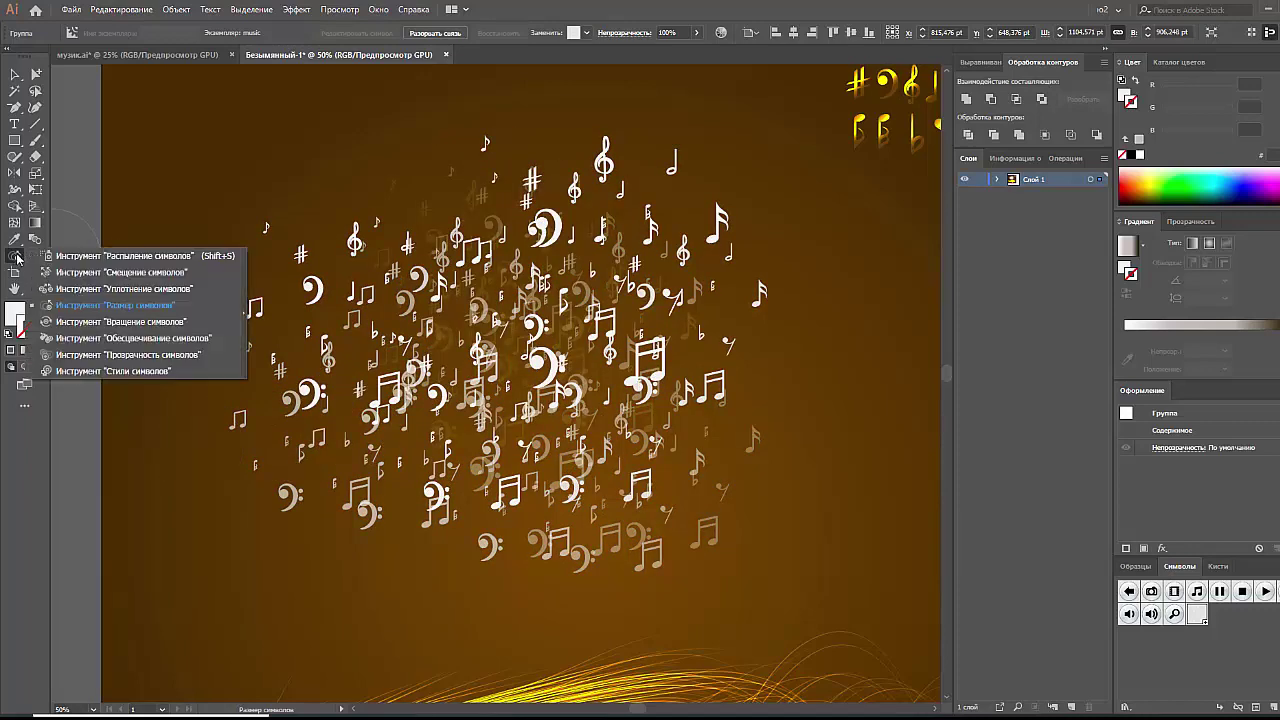
{"action": "left_click", "coordinate": [175, 325]}
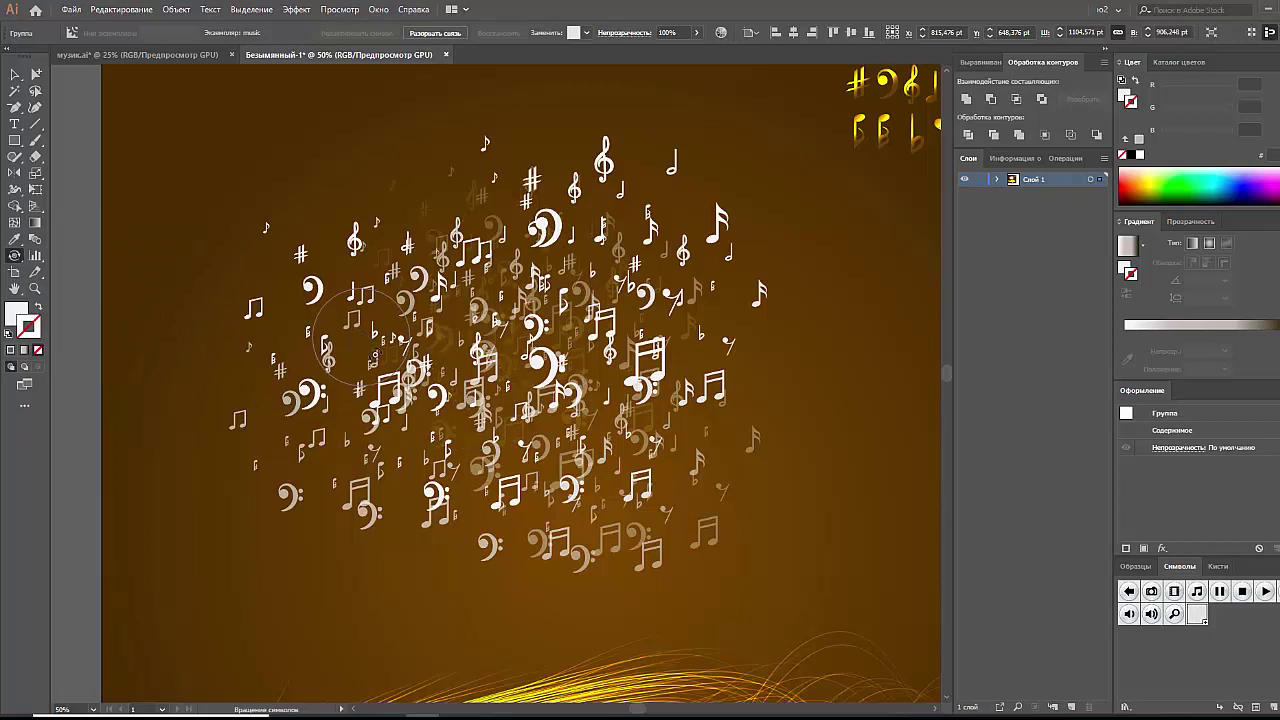
{"action": "left_click_drag", "start_coordinate": [360, 324], "coordinate": [575, 292]}
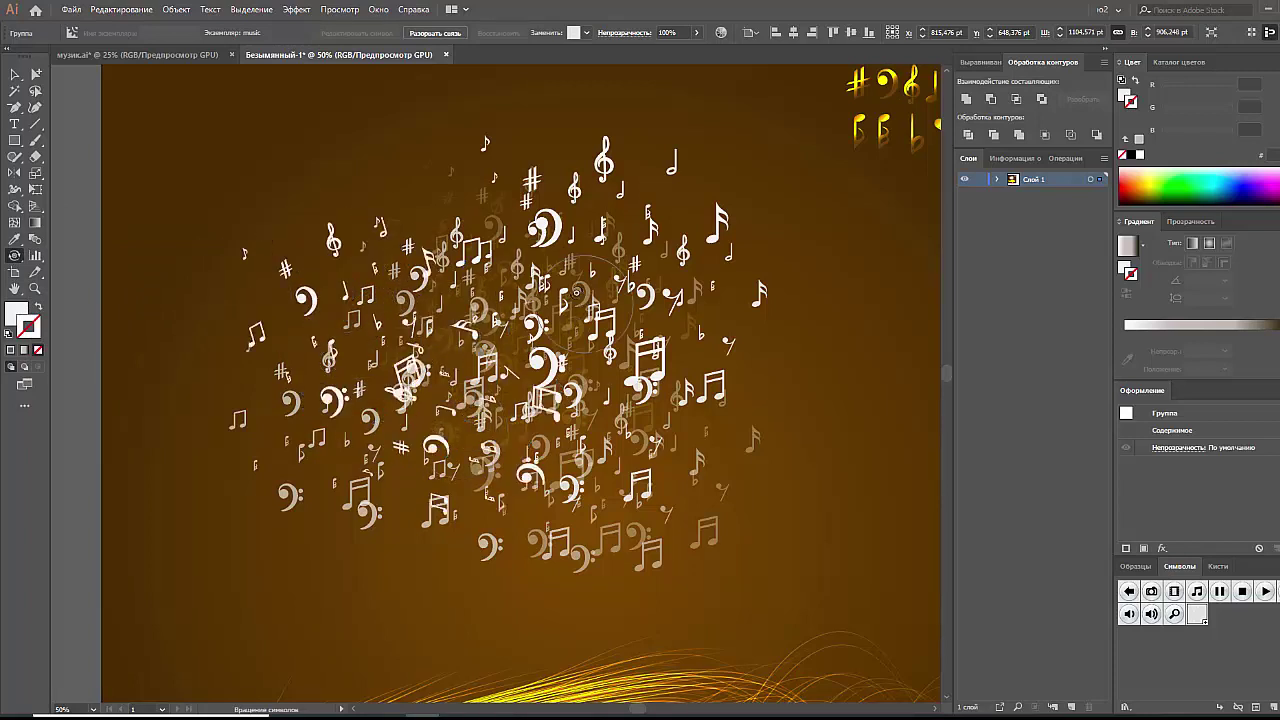
{"action": "mouse_move", "coordinate": [440, 386]}
{"action": "left_mouse_down"}
{"action": "mouse_move", "coordinate": [648, 507]}
{"action": "mouse_move", "coordinate": [621, 470]}
{"action": "left_mouse_up"}
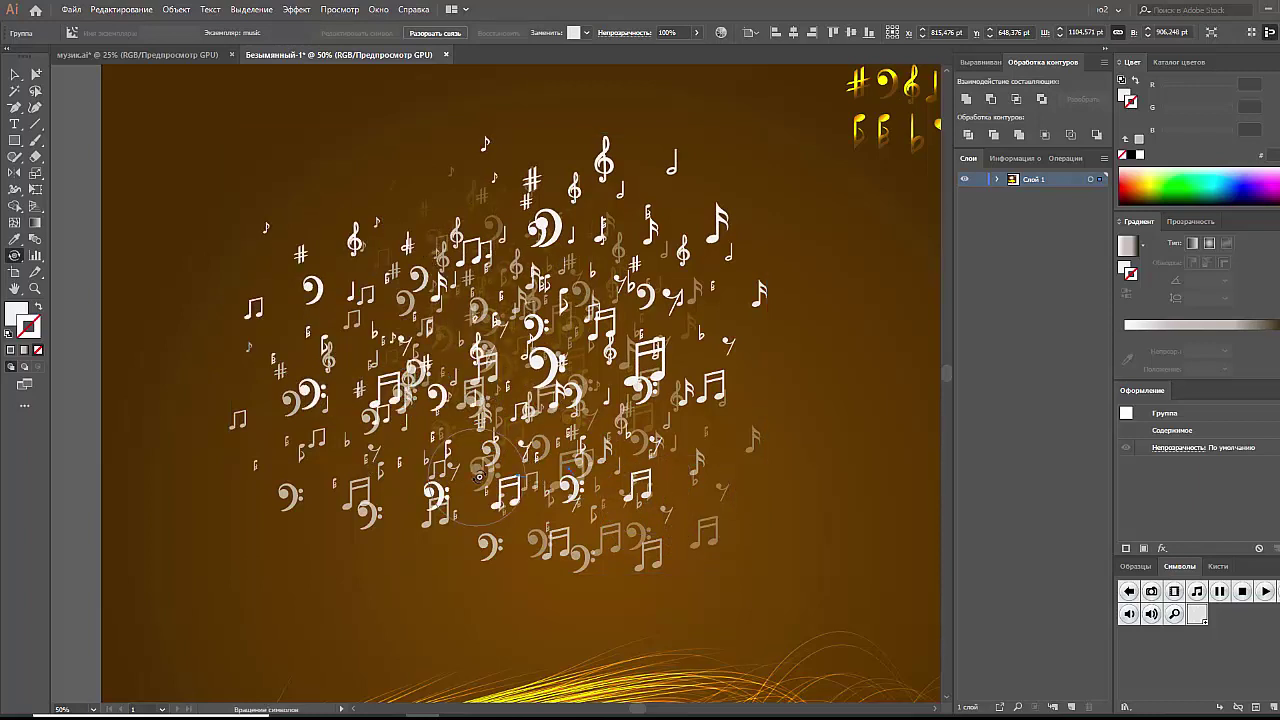
{"action": "left_click_drag", "start_coordinate": [480, 477], "coordinate": [510, 500]}
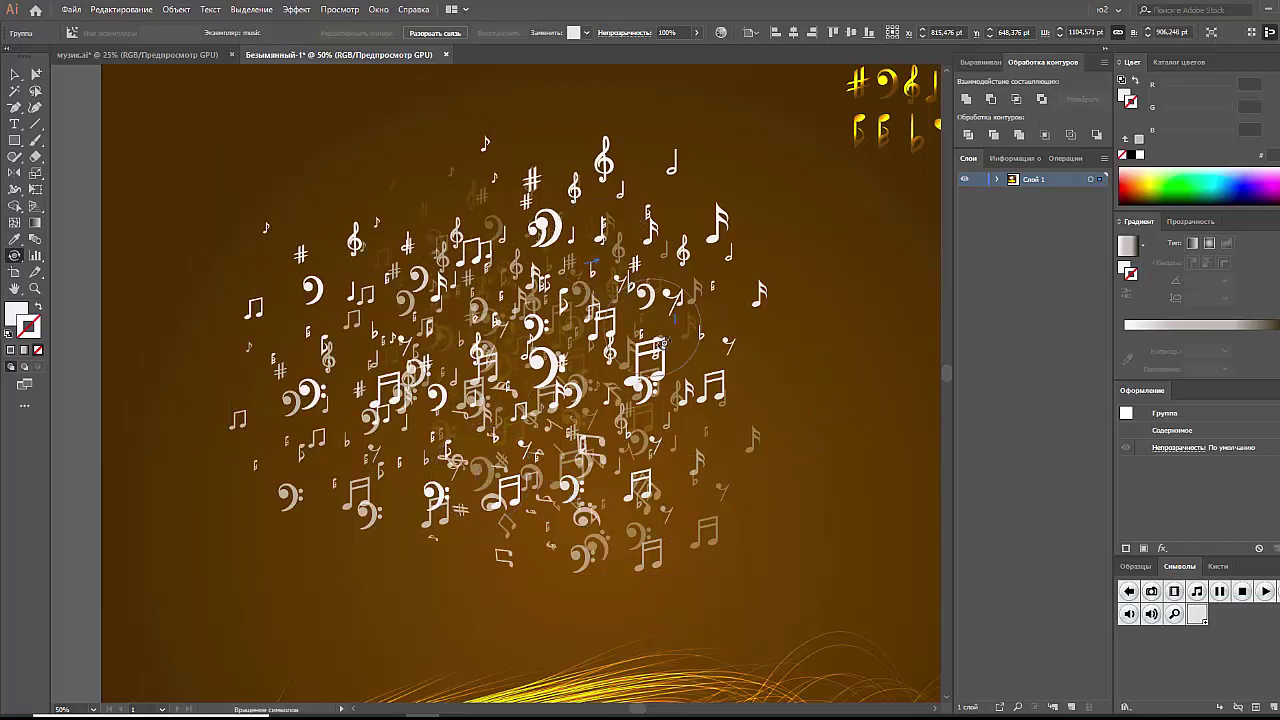
{"action": "left_click_drag", "start_coordinate": [662, 343], "coordinate": [605, 380]}
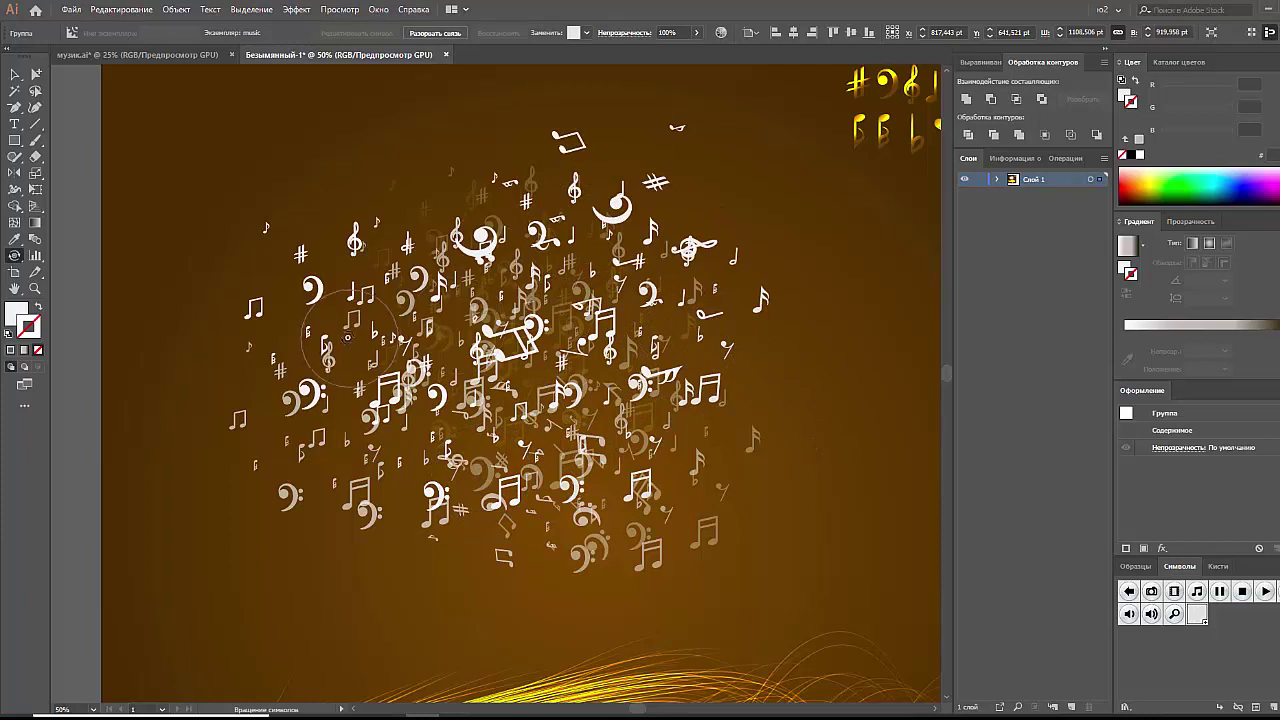
{"action": "left_click_drag", "start_coordinate": [273, 294], "coordinate": [420, 468]}
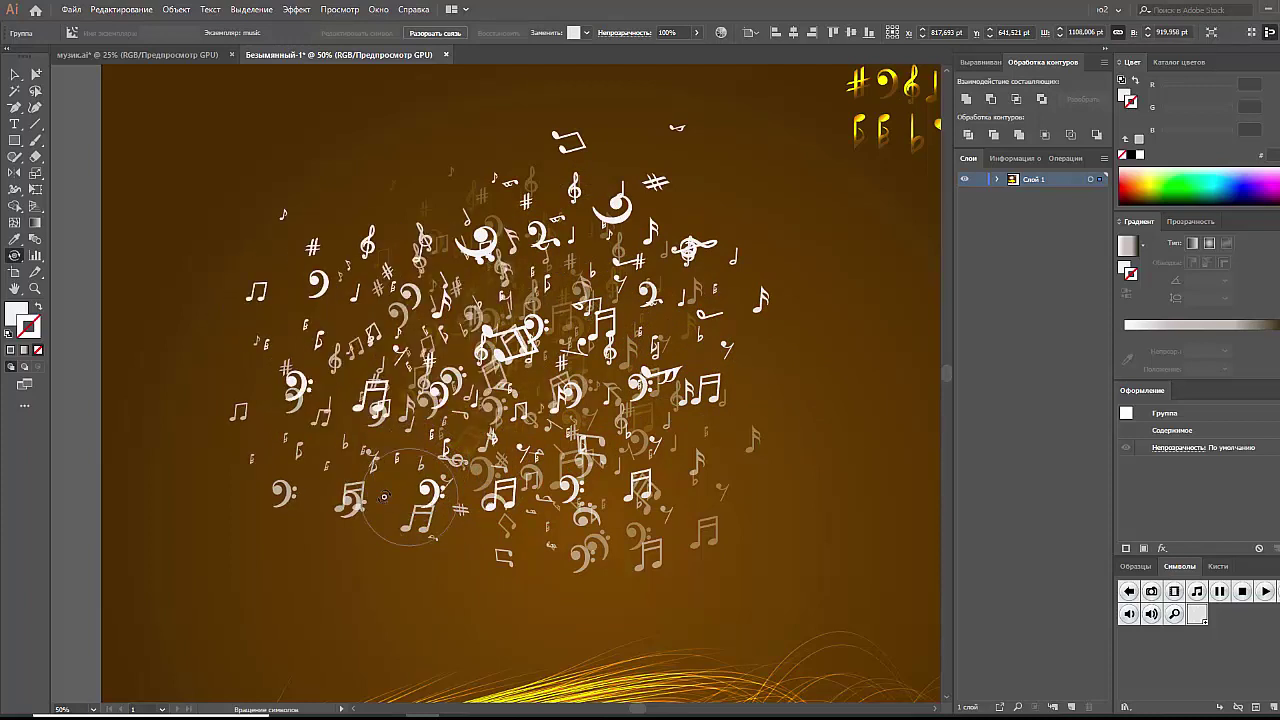
{"action": "mouse_move", "coordinate": [420, 468]}
{"action": "left_mouse_down"}
{"action": "mouse_move", "coordinate": [366, 422]}
{"action": "mouse_move", "coordinate": [390, 468]}
{"action": "mouse_move", "coordinate": [340, 458]}
{"action": "mouse_move", "coordinate": [433, 508]}
{"action": "mouse_move", "coordinate": [251, 500]}
{"action": "mouse_move", "coordinate": [374, 505]}
{"action": "left_mouse_up"}
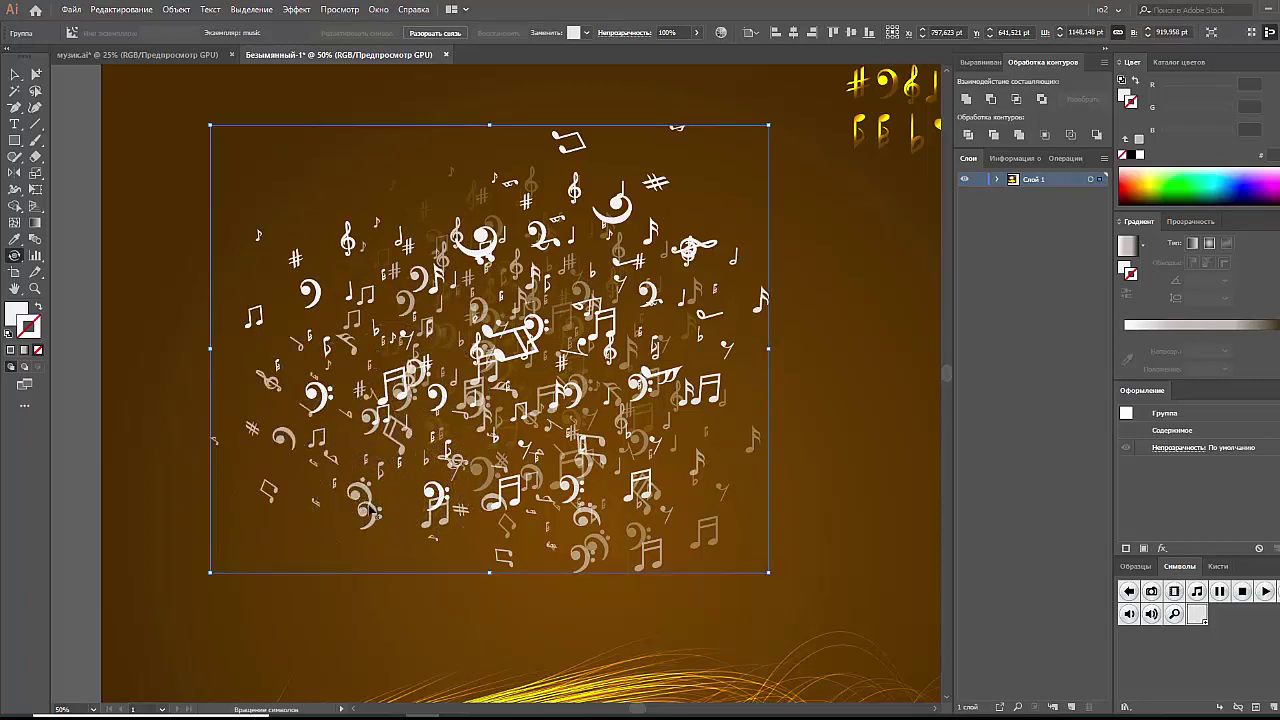
{"action": "mouse_move", "coordinate": [214, 514]}
{"action": "left_mouse_down"}
{"action": "mouse_move", "coordinate": [350, 498]}
{"action": "mouse_move", "coordinate": [296, 346]}
{"action": "mouse_move", "coordinate": [370, 320]}
{"action": "mouse_move", "coordinate": [385, 379]}
{"action": "mouse_move", "coordinate": [355, 351]}
{"action": "mouse_move", "coordinate": [346, 217]}
{"action": "mouse_move", "coordinate": [385, 250]}
{"action": "mouse_move", "coordinate": [403, 290]}
{"action": "left_mouse_up"}
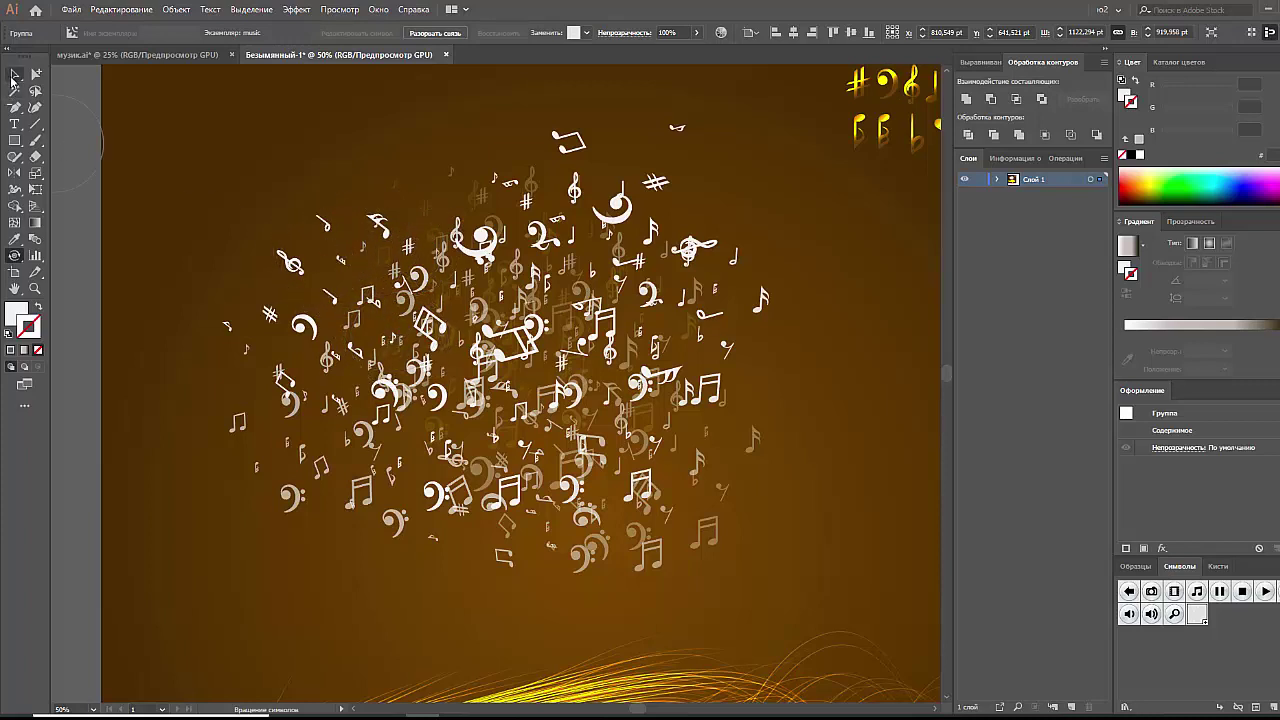
- Reselect the note set and spin a few more upper and lower-left notes
{"action": "left_click", "coordinate": [15, 76]}
{"action": "left_click", "coordinate": [160, 219]}
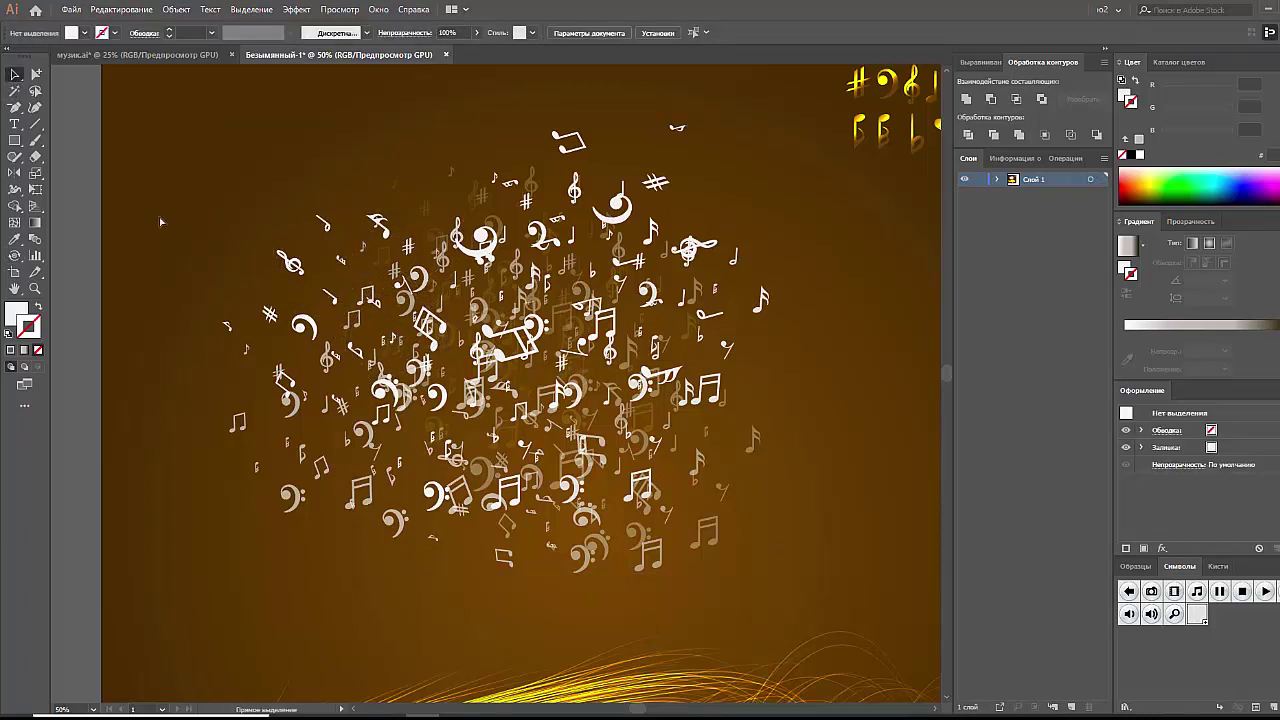
{"action": "key", "text": "ctrl+a"}
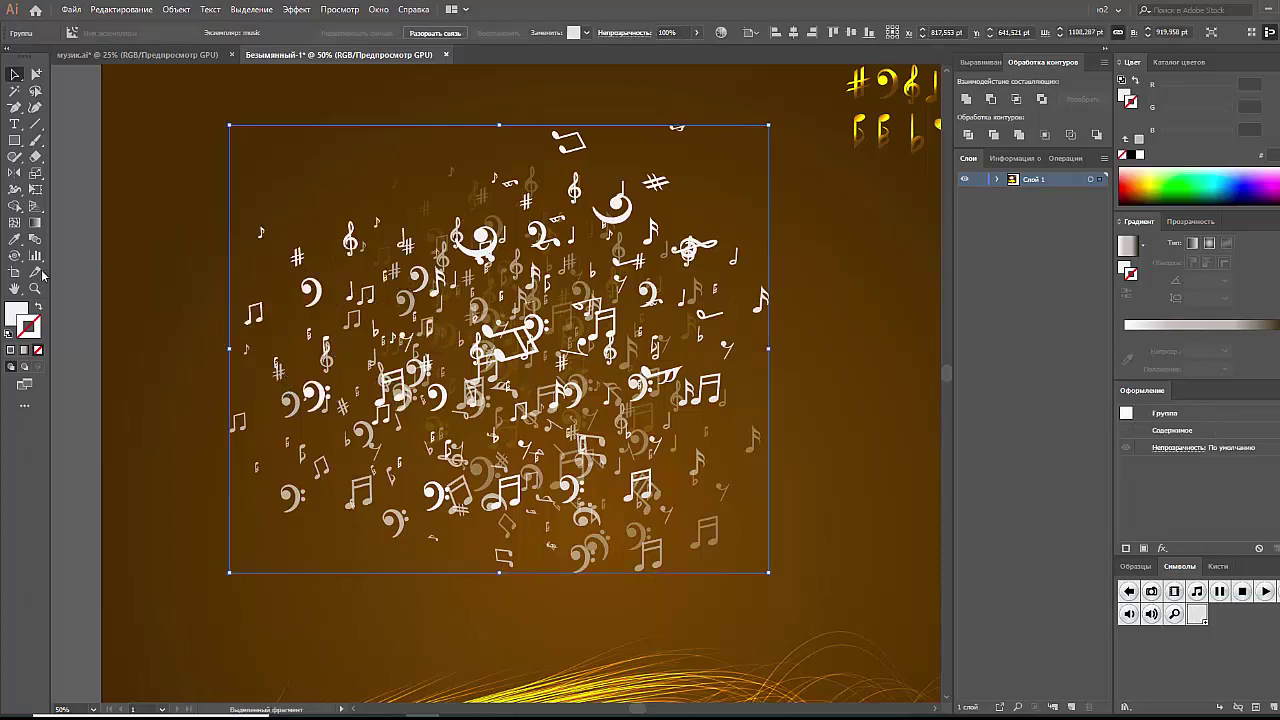
{"action": "left_click", "coordinate": [14, 256]}
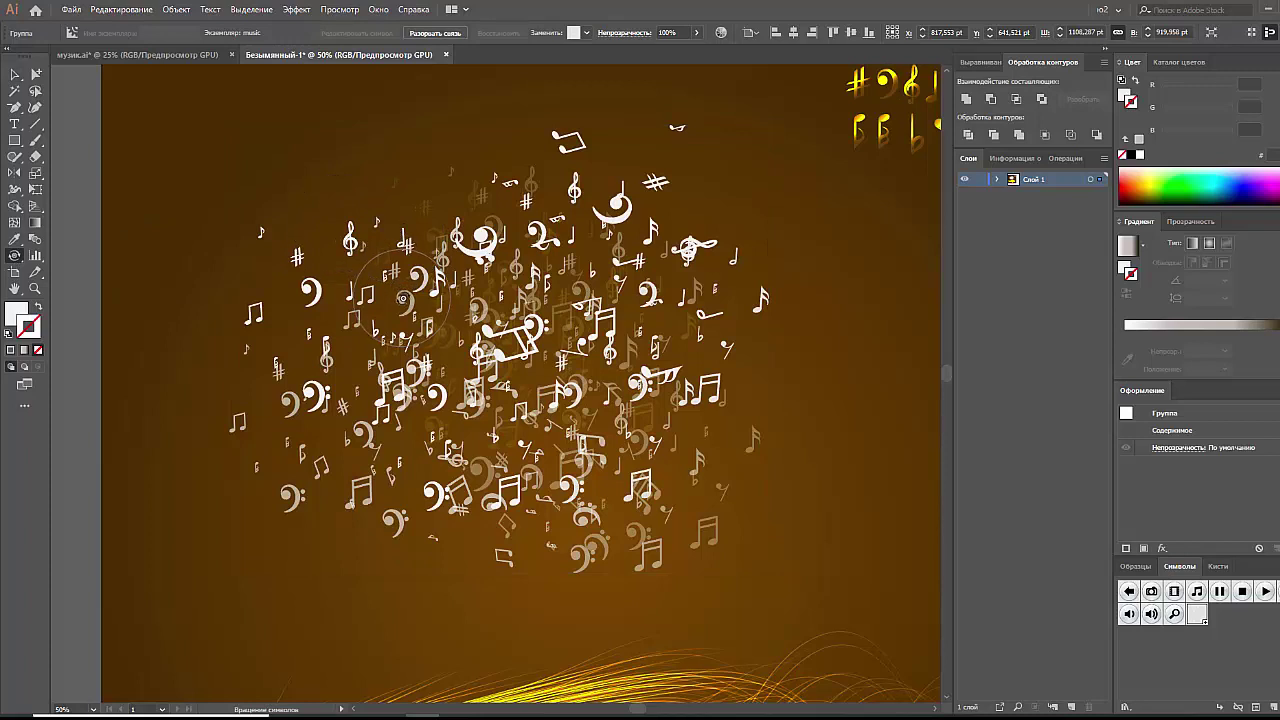
{"action": "mouse_move", "coordinate": [405, 245]}
{"action": "left_mouse_down"}
{"action": "mouse_move", "coordinate": [360, 304]}
{"action": "mouse_move", "coordinate": [392, 315]}
{"action": "mouse_move", "coordinate": [430, 262]}
{"action": "mouse_move", "coordinate": [372, 233]}
{"action": "left_mouse_up"}
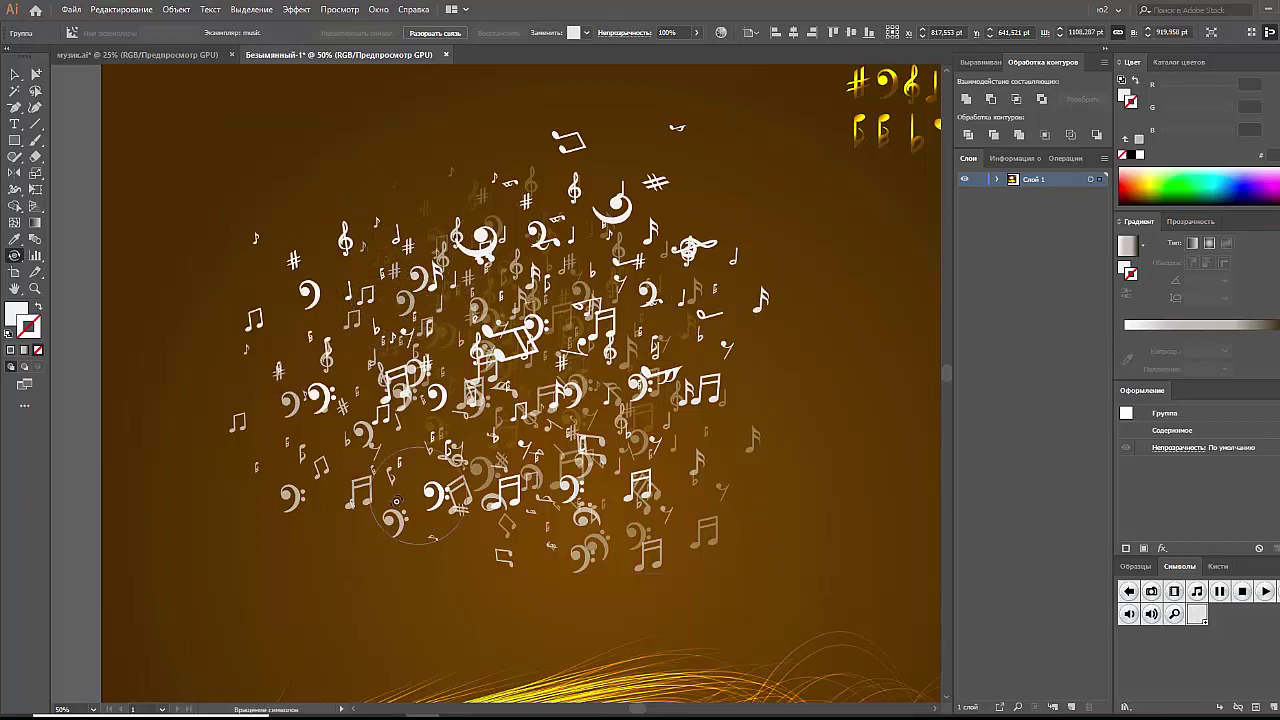
{"action": "mouse_move", "coordinate": [371, 236]}
{"action": "left_mouse_down"}
{"action": "mouse_move", "coordinate": [381, 494]}
{"action": "mouse_move", "coordinate": [449, 380]}
{"action": "mouse_move", "coordinate": [364, 380]}
{"action": "mouse_move", "coordinate": [425, 372]}
{"action": "mouse_move", "coordinate": [470, 408]}
{"action": "left_mouse_up"}
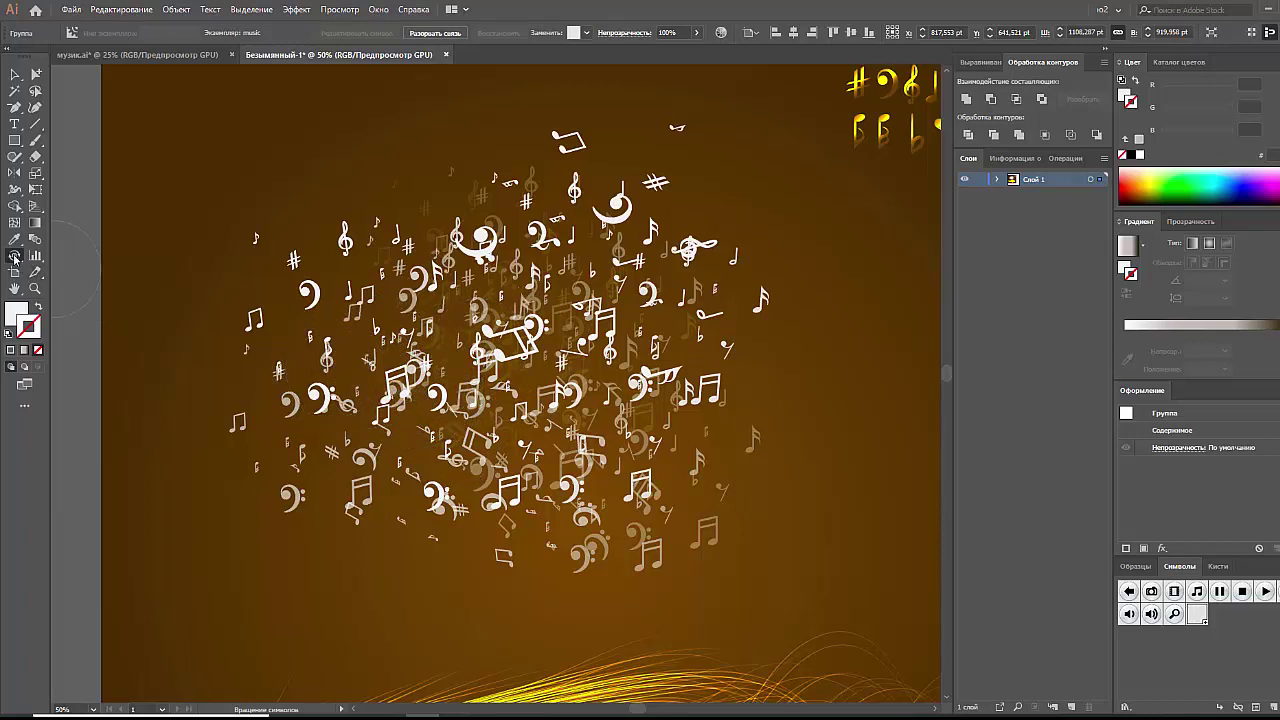
{"action": "left_click_drag", "start_coordinate": [14, 257], "coordinate": [175, 341]}
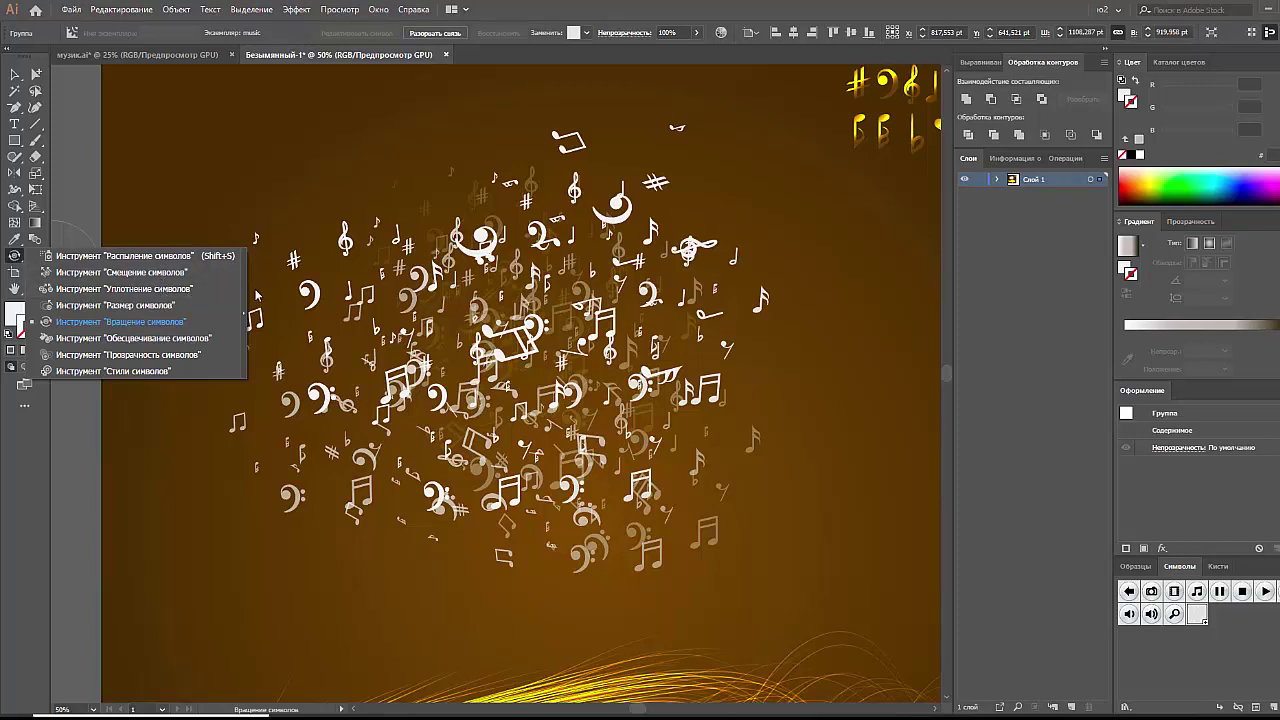
- Scrunch the central notes closer together with the Symbol Scruncher, then pick the Symbol Shifter
{"action": "left_click", "coordinate": [196, 290]}
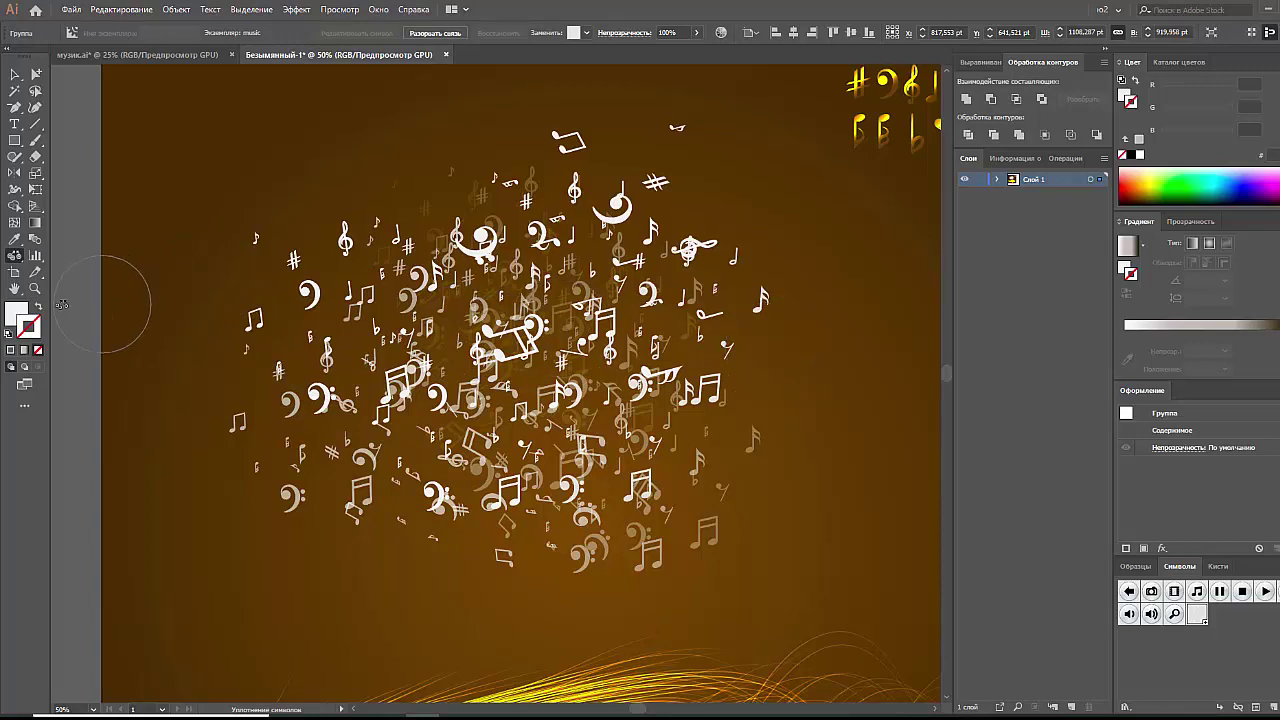
{"action": "left_click", "coordinate": [12, 256]}
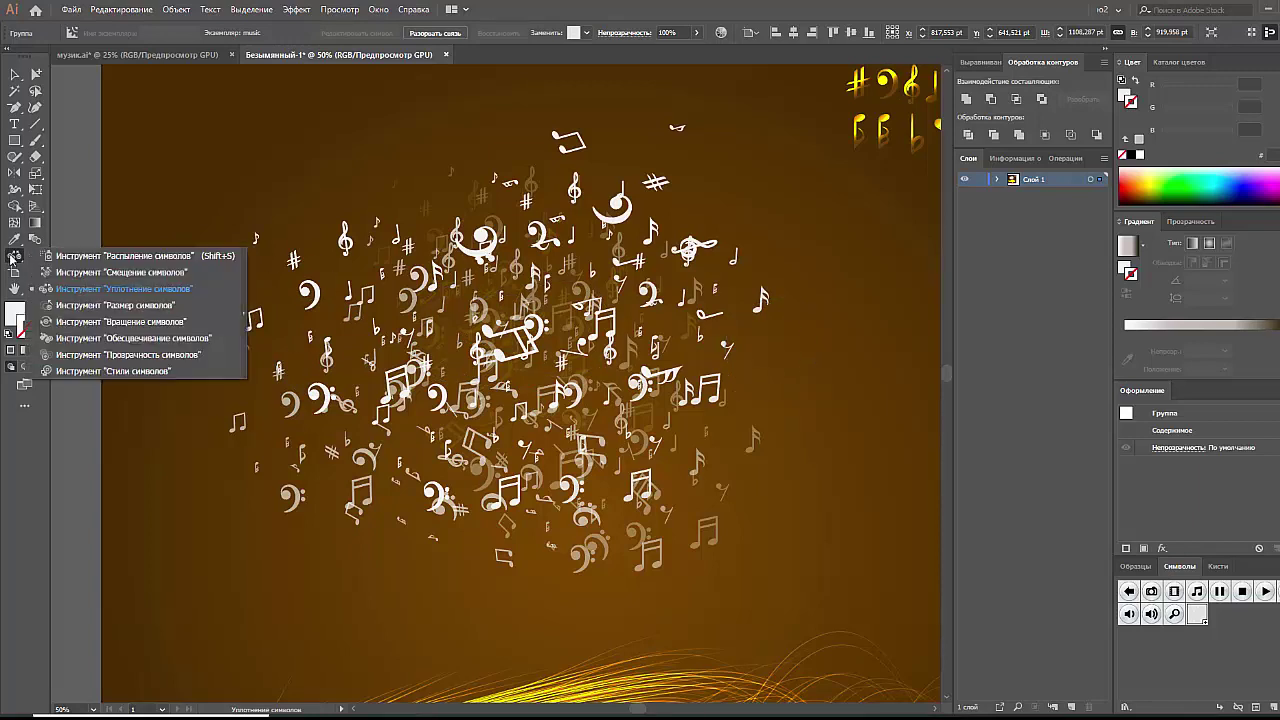
{"action": "left_click", "coordinate": [141, 297]}
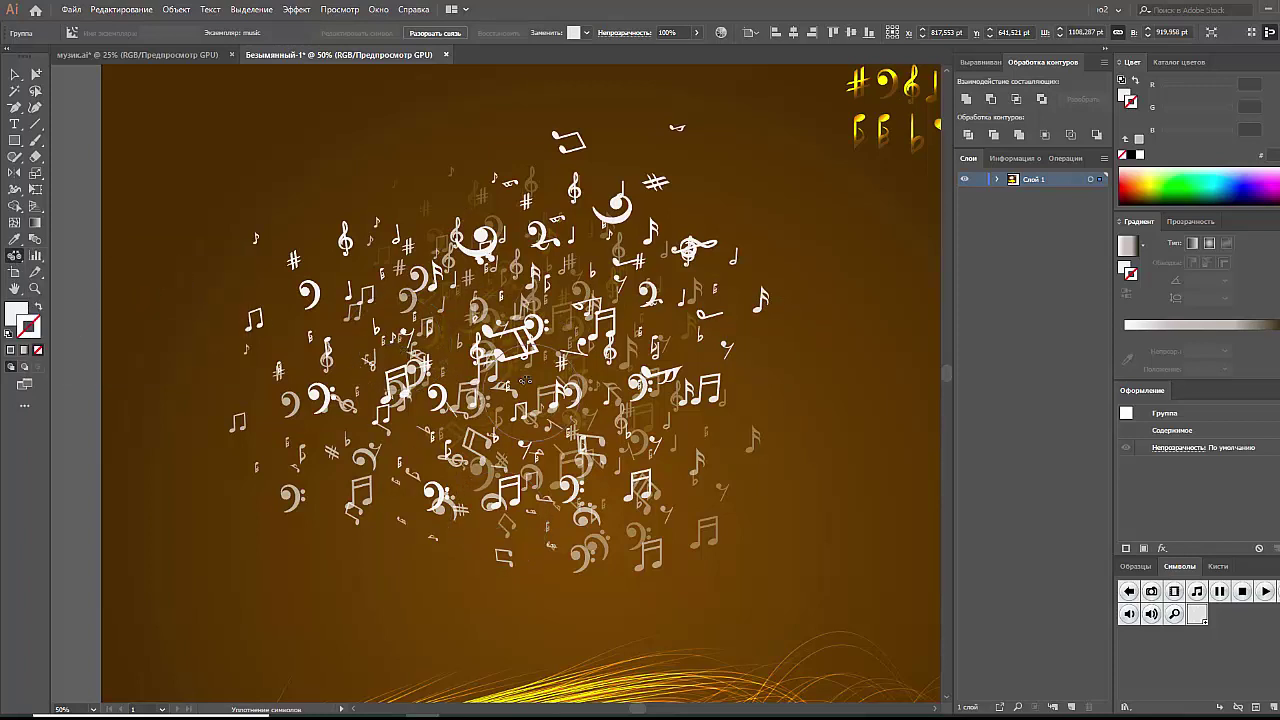
{"action": "left_click_drag", "start_coordinate": [321, 366], "coordinate": [390, 349]}
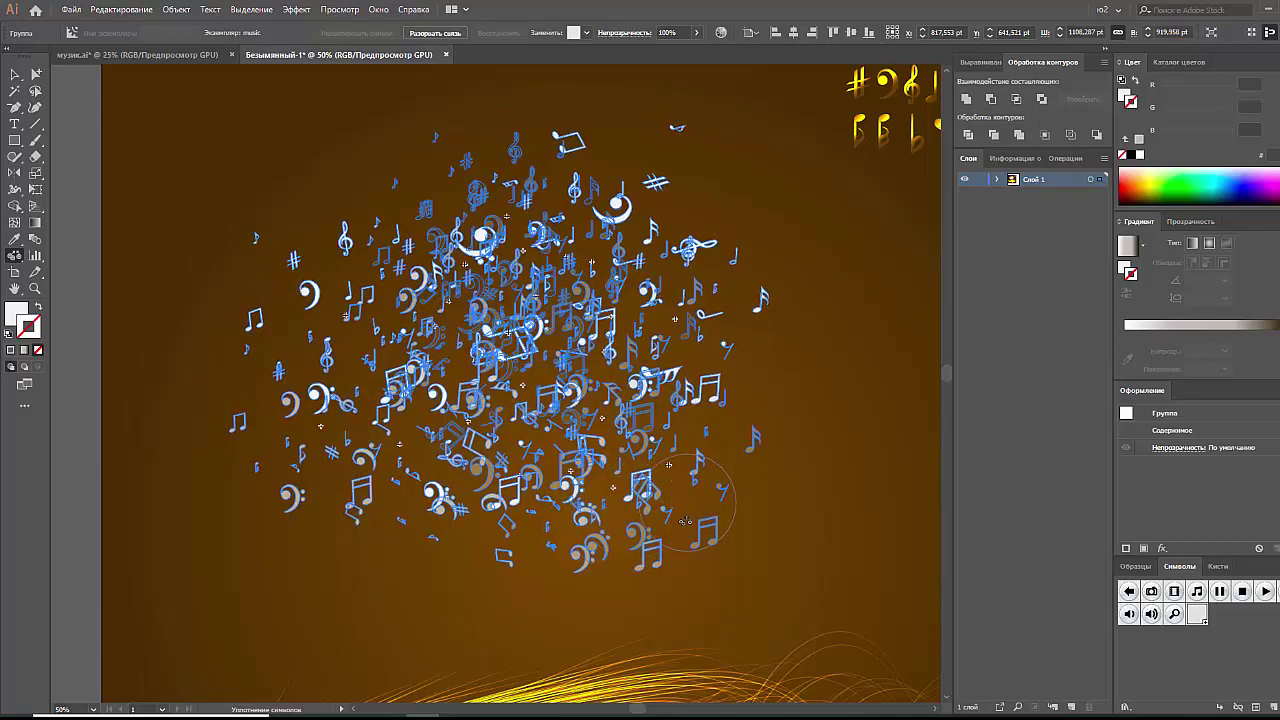
{"action": "left_click_drag", "start_coordinate": [14, 257], "coordinate": [152, 311]}
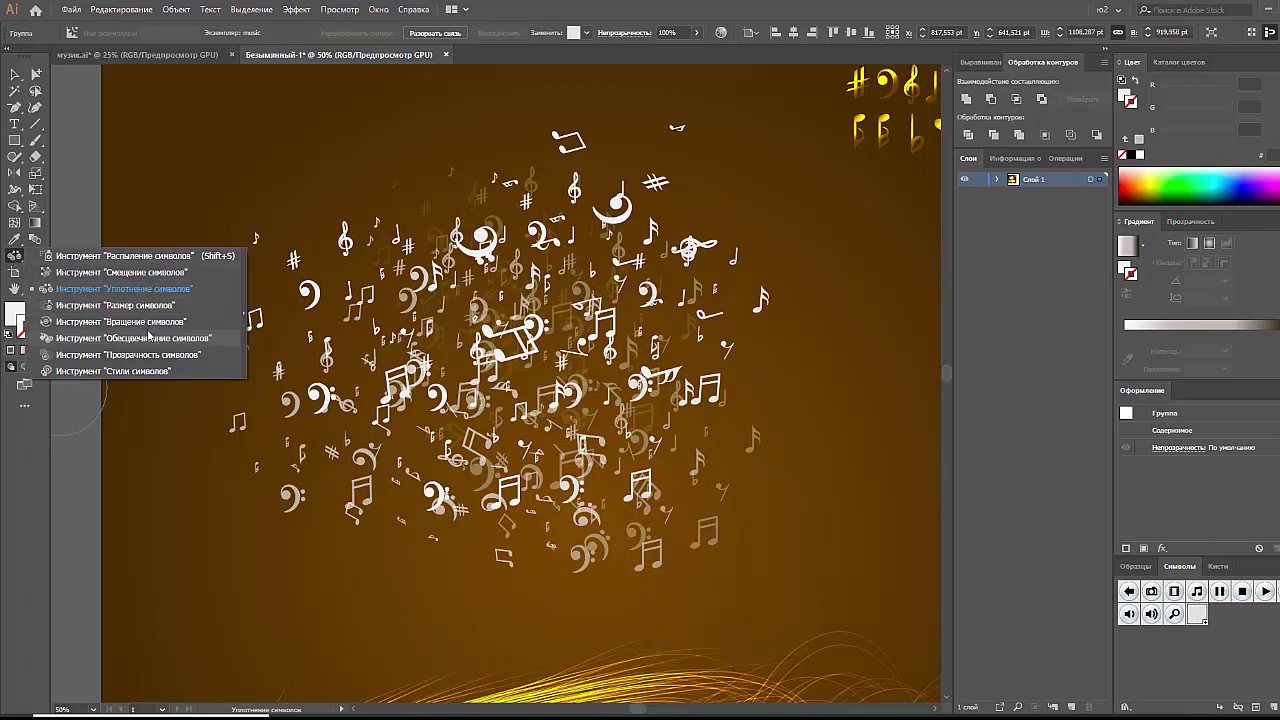
{"action": "left_click", "coordinate": [128, 273]}
- Zoom out, nudge the note group up-left and expand its appearance
{"action": "key", "text": "v"}
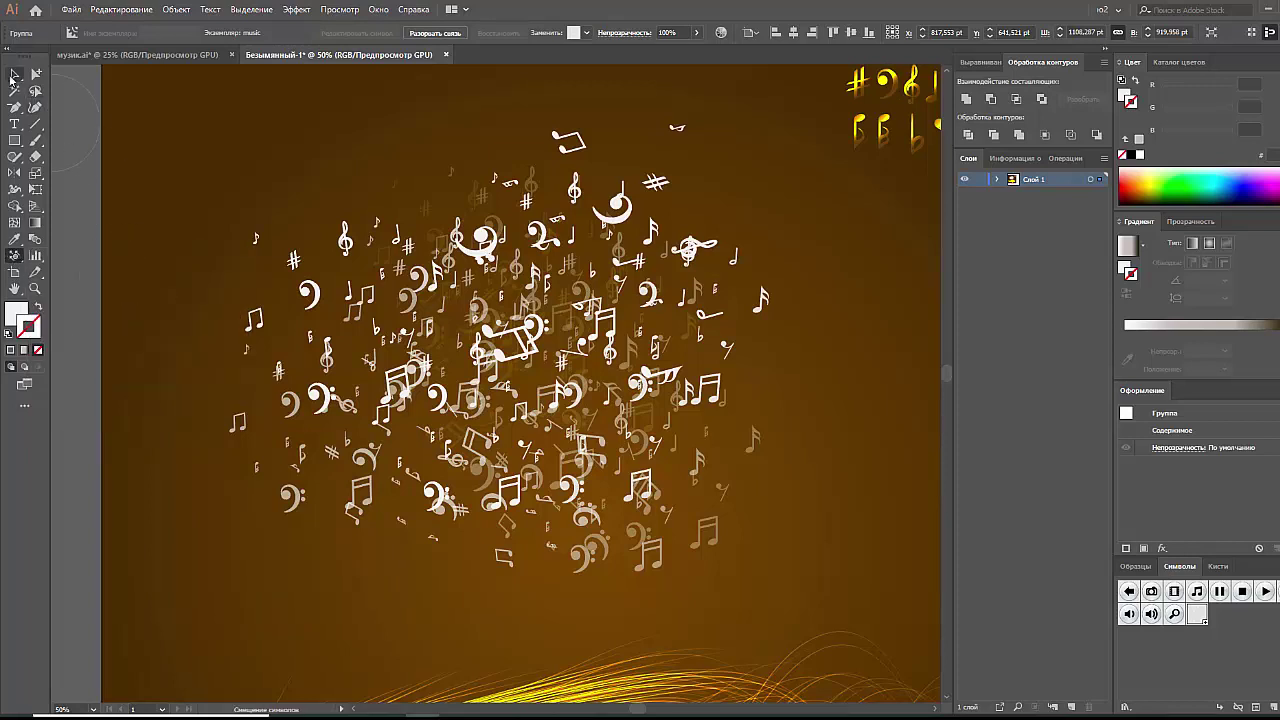
{"action": "key", "text": "ctrl+shift+a"}
{"action": "key", "text": "ctrl+minus"}
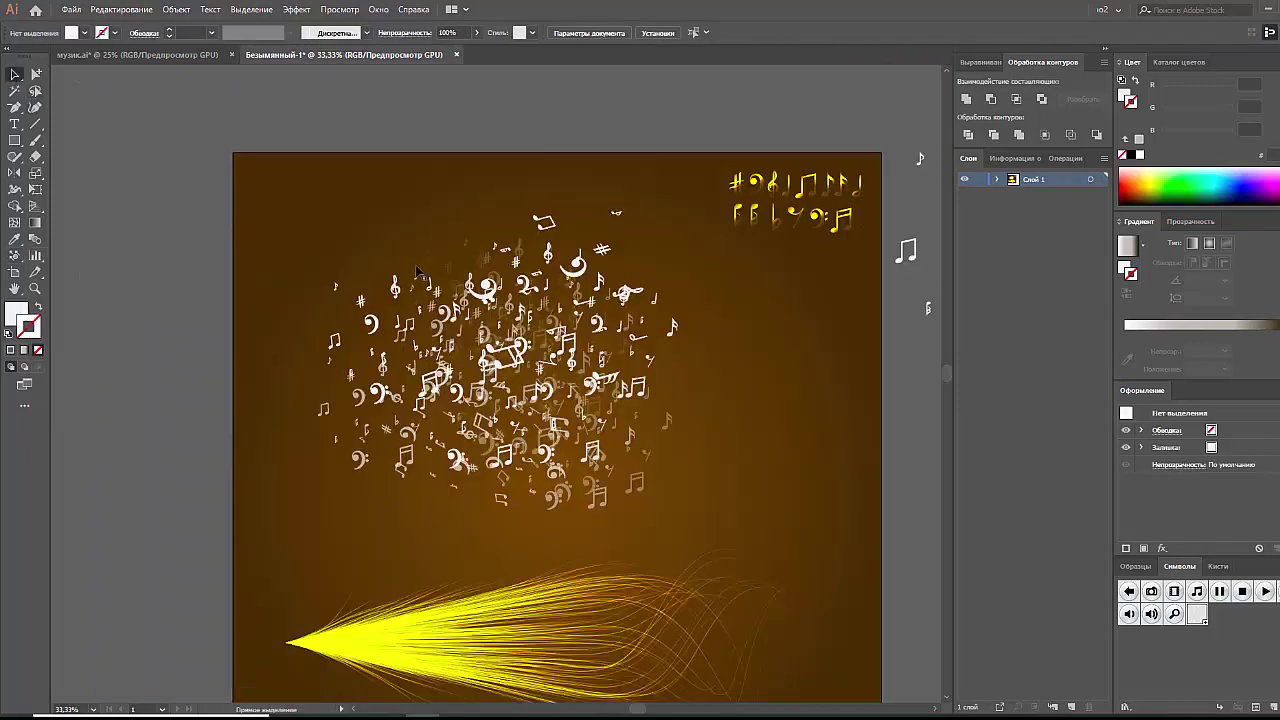
{"action": "left_click_drag", "start_coordinate": [497, 419], "coordinate": [480, 407]}
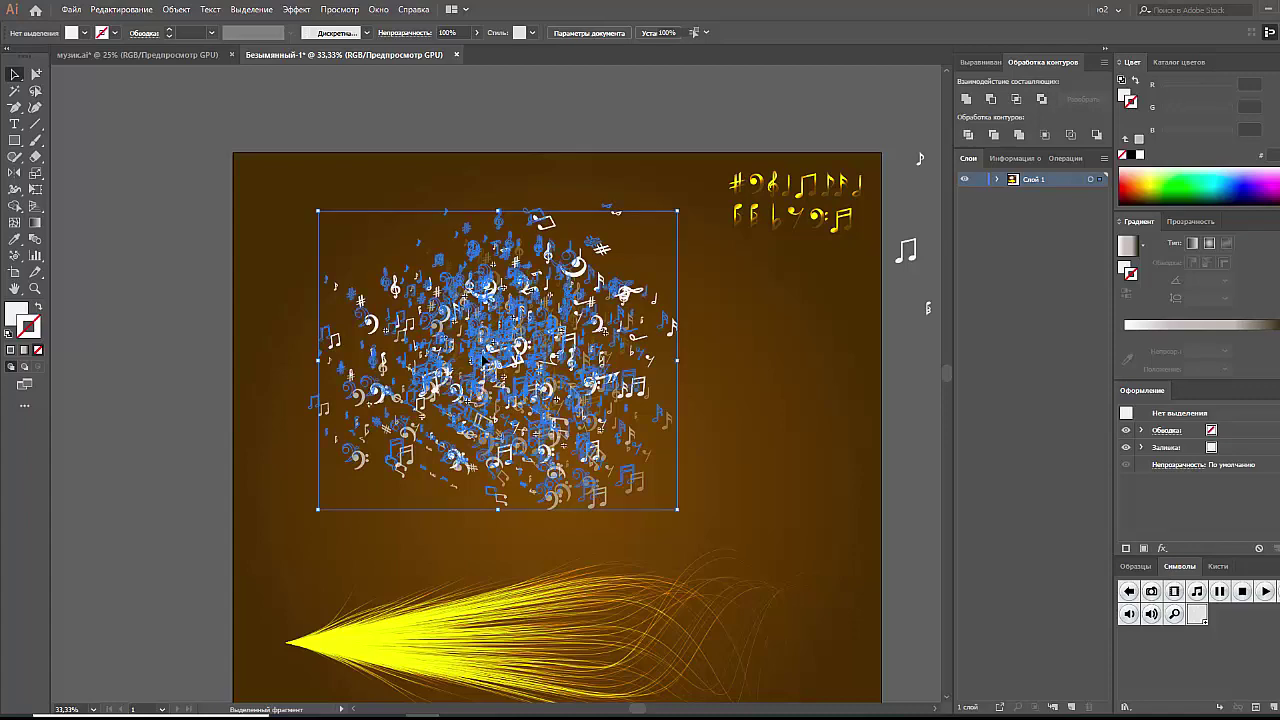
{"action": "left_click", "coordinate": [176, 9]}
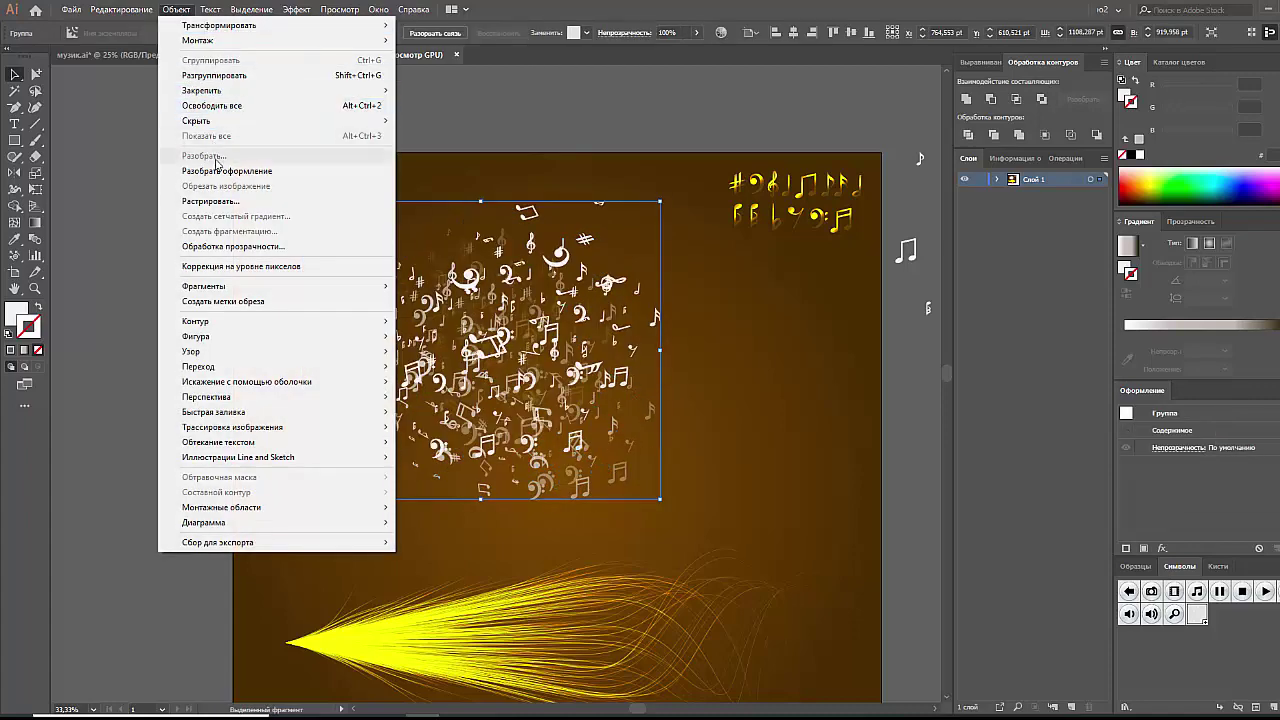
{"action": "left_click", "coordinate": [224, 171]}
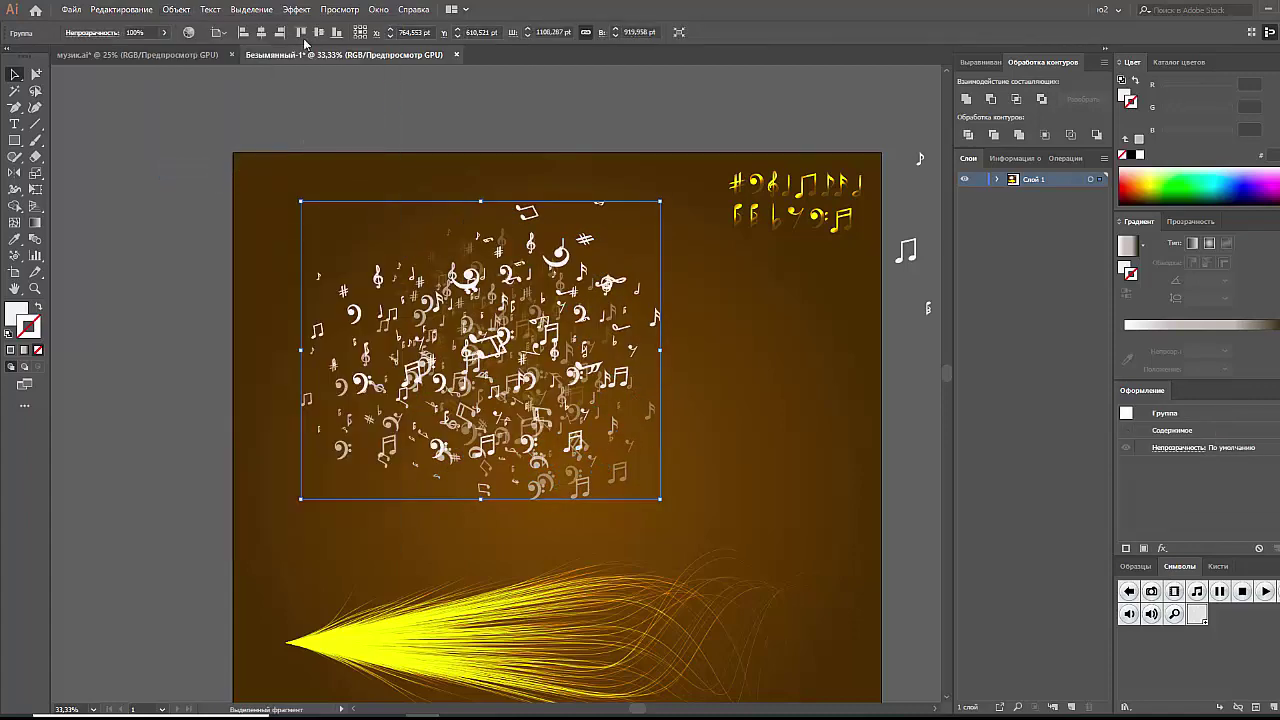
- Show edges, zoom to 50%, and expand the music-note symbols into artwork via Object > Expand
{"action": "left_click", "coordinate": [339, 9]}
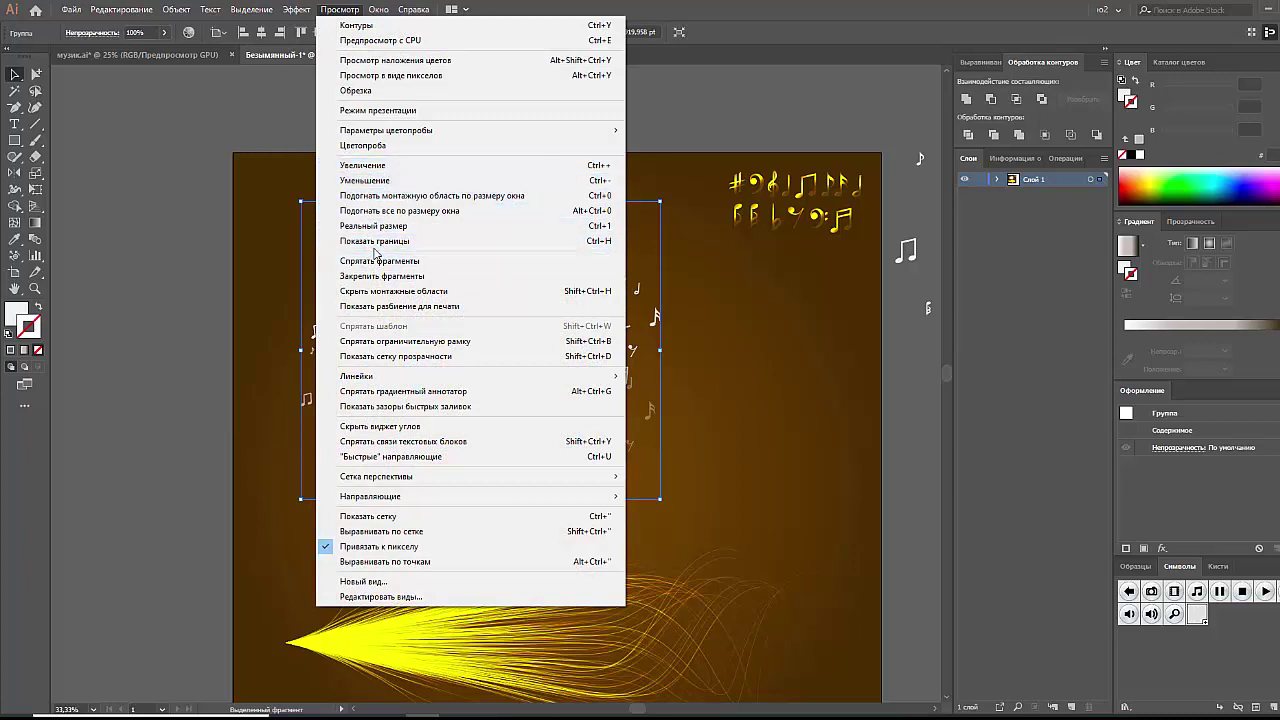
{"action": "left_click", "coordinate": [375, 245]}
{"action": "key", "text": "ctrl+plus"}
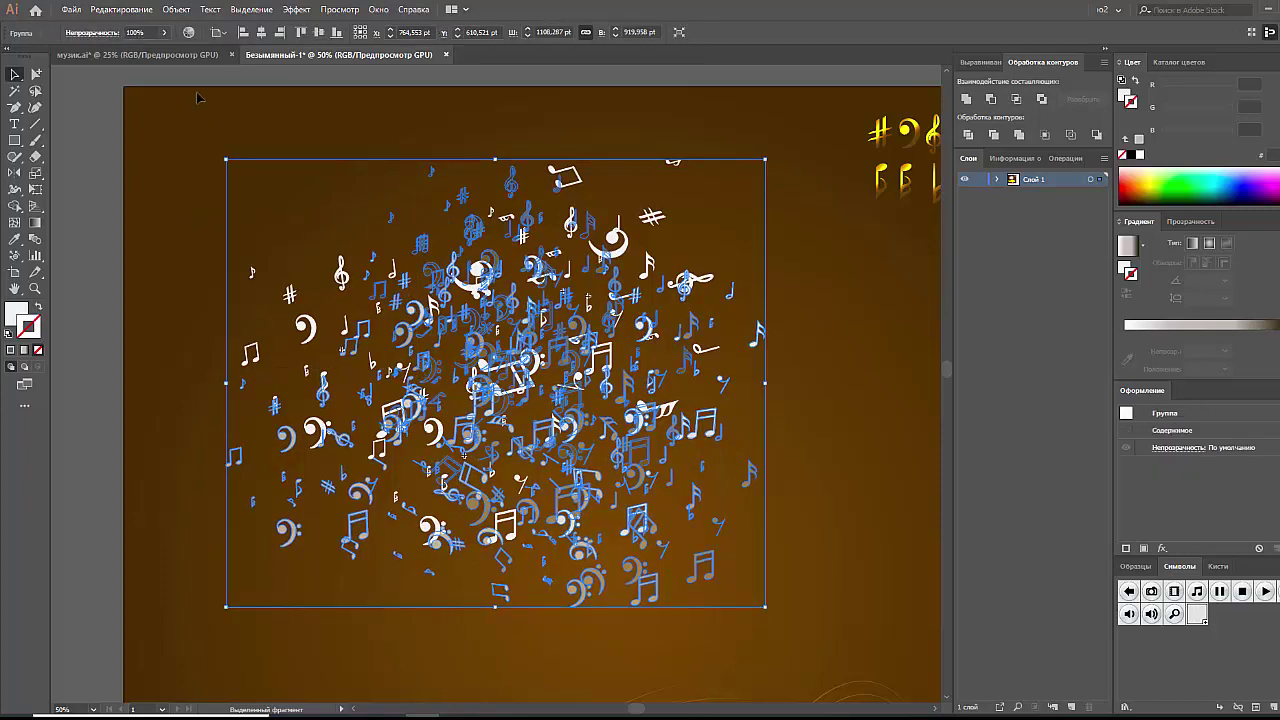
{"action": "left_click", "coordinate": [176, 9]}
{"action": "left_click", "coordinate": [198, 157]}
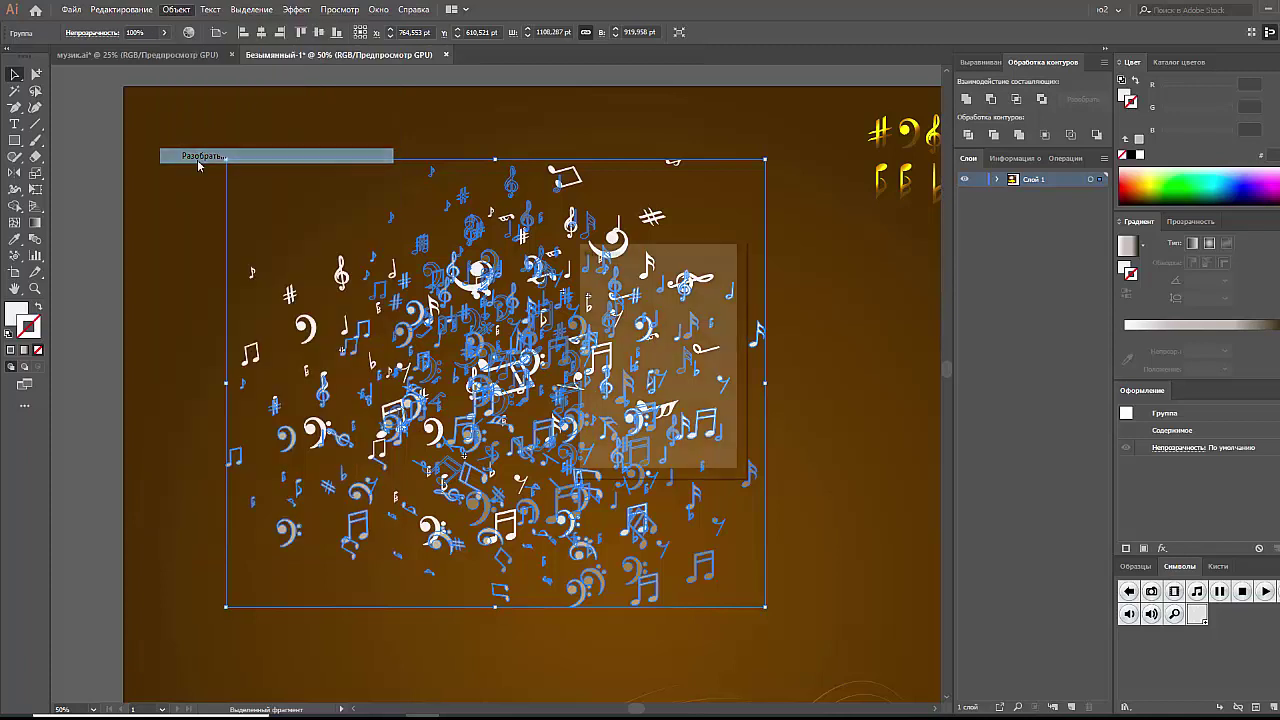
{"action": "left_click", "coordinate": [636, 444]}
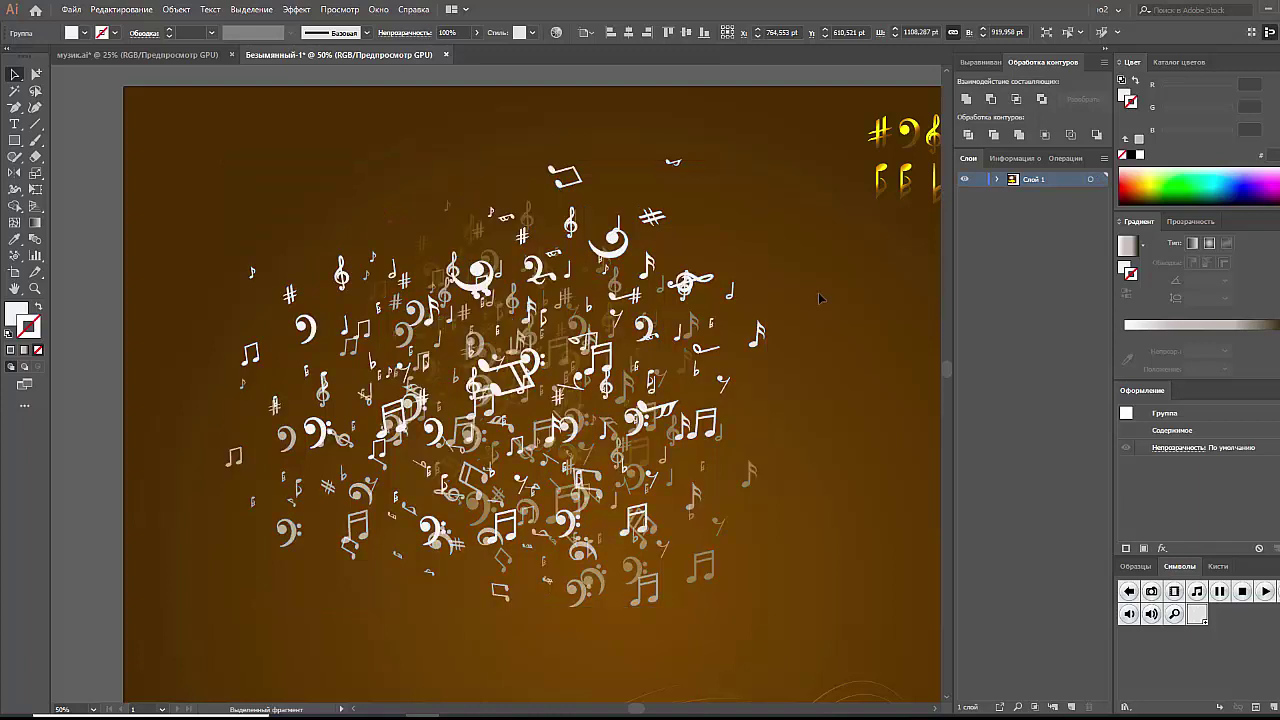
- Ungroup the expanded note cluster from the right-click menu
{"action": "left_click", "coordinate": [689, 320]}
{"action": "left_click", "coordinate": [702, 289]}
{"action": "right_click", "coordinate": [702, 289]}
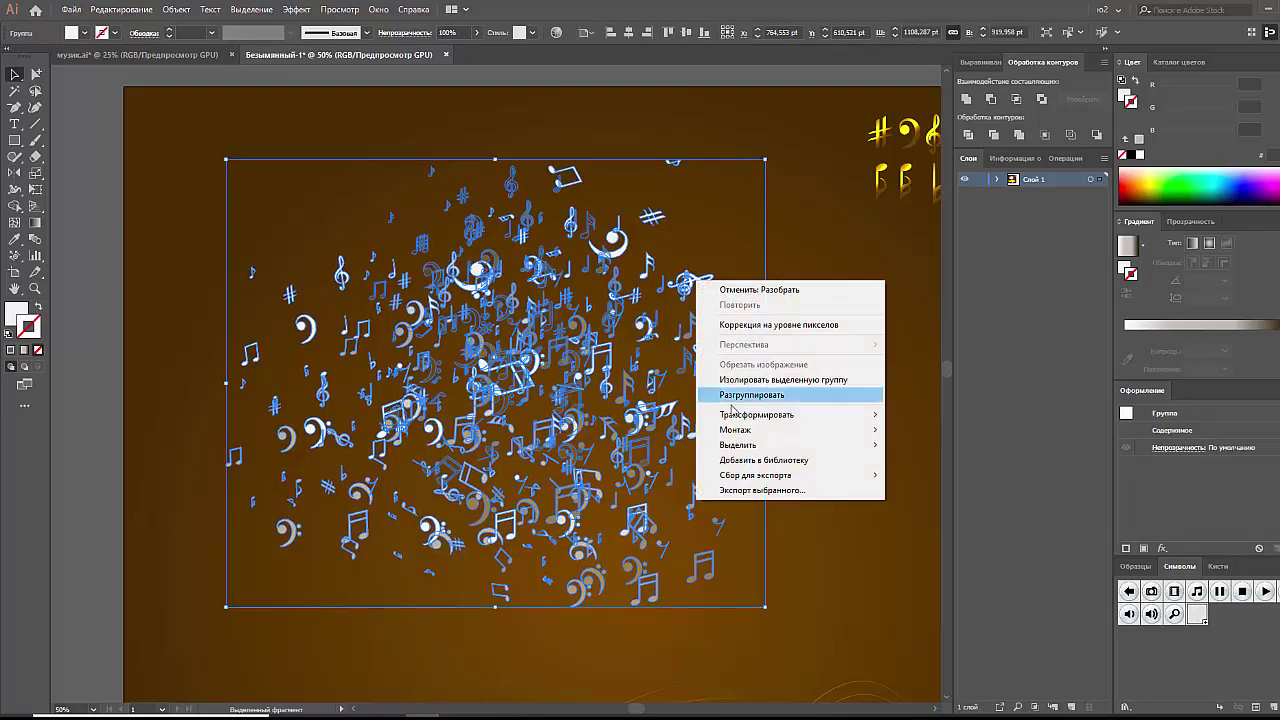
{"action": "left_click", "coordinate": [846, 375]}
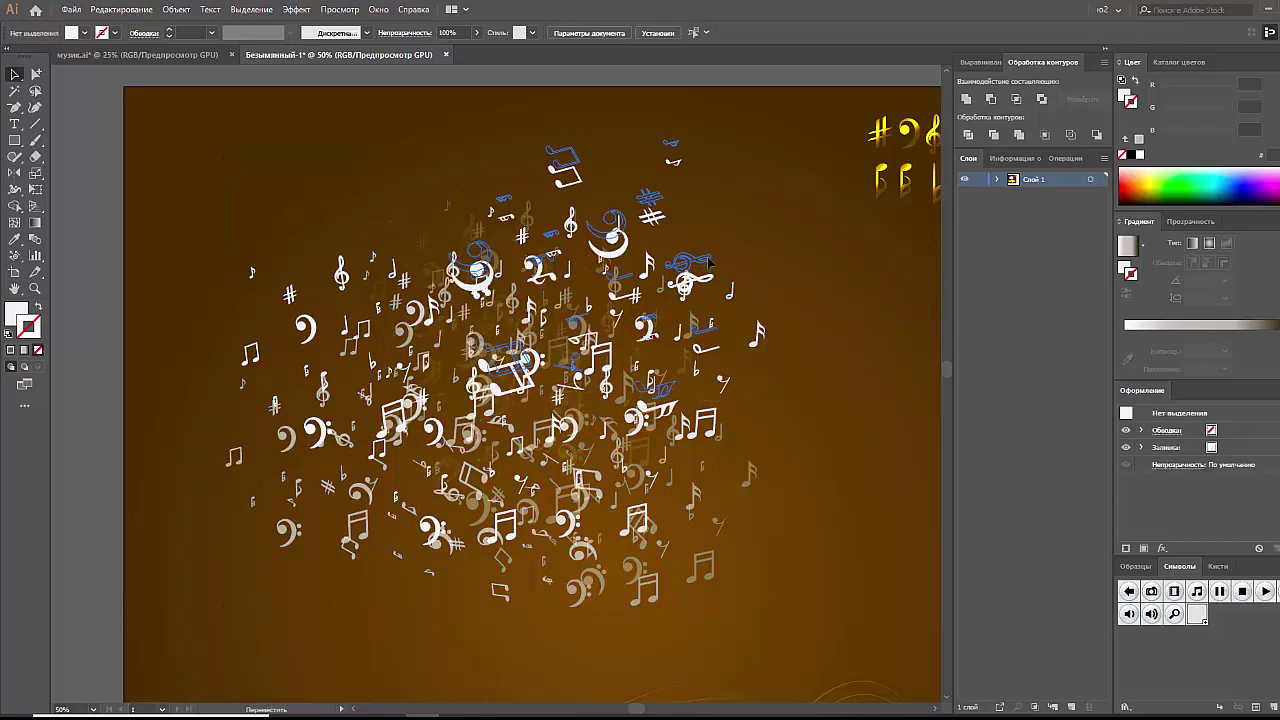
- Rotate the top note group counter-clockwise and move the upper note groups up and left
{"action": "left_click", "coordinate": [712, 285]}
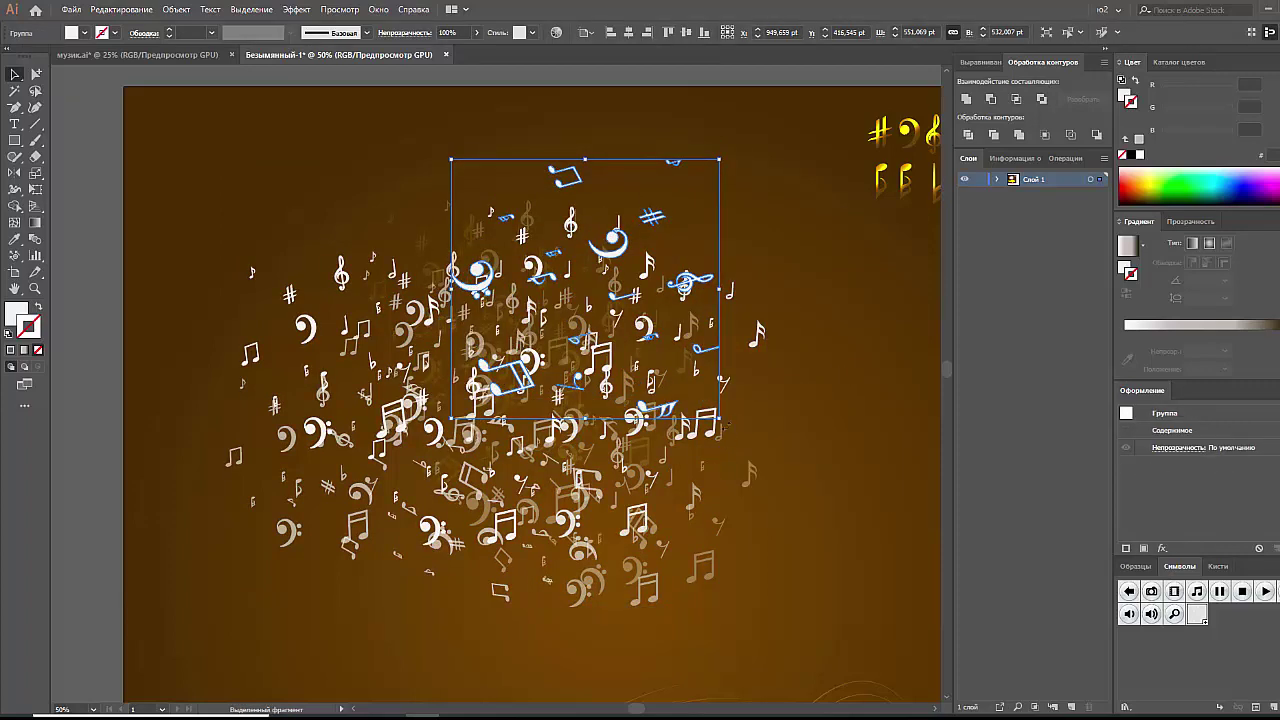
{"action": "left_click_drag", "start_coordinate": [726, 423], "coordinate": [860, 336]}
{"action": "left_click", "coordinate": [864, 335]}
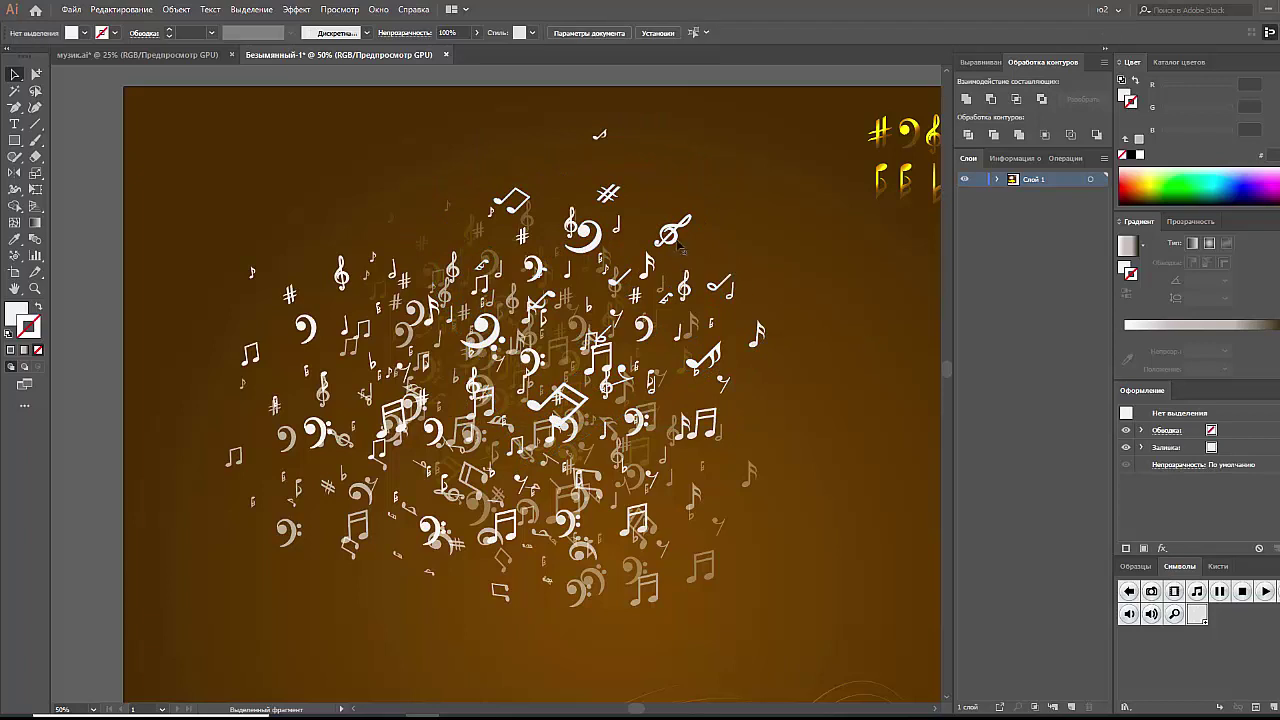
{"action": "left_click_drag", "start_coordinate": [677, 243], "coordinate": [755, 340]}
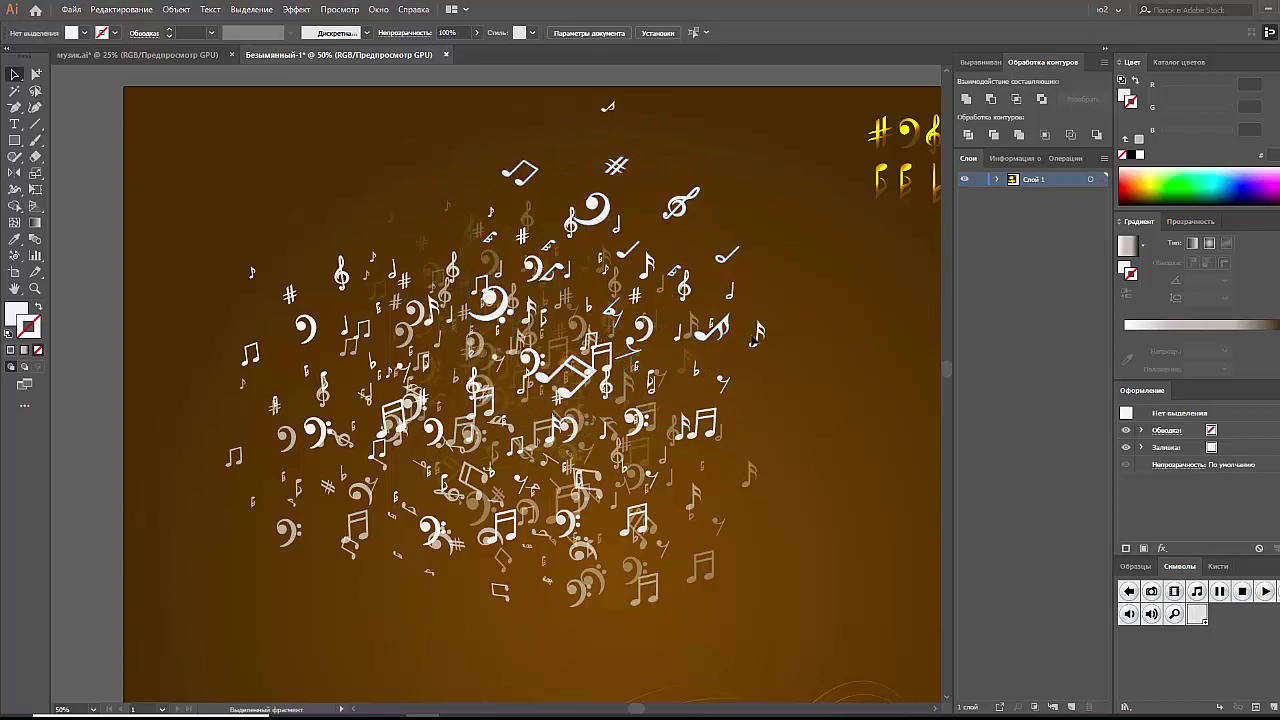
{"action": "left_click", "coordinate": [480, 310]}
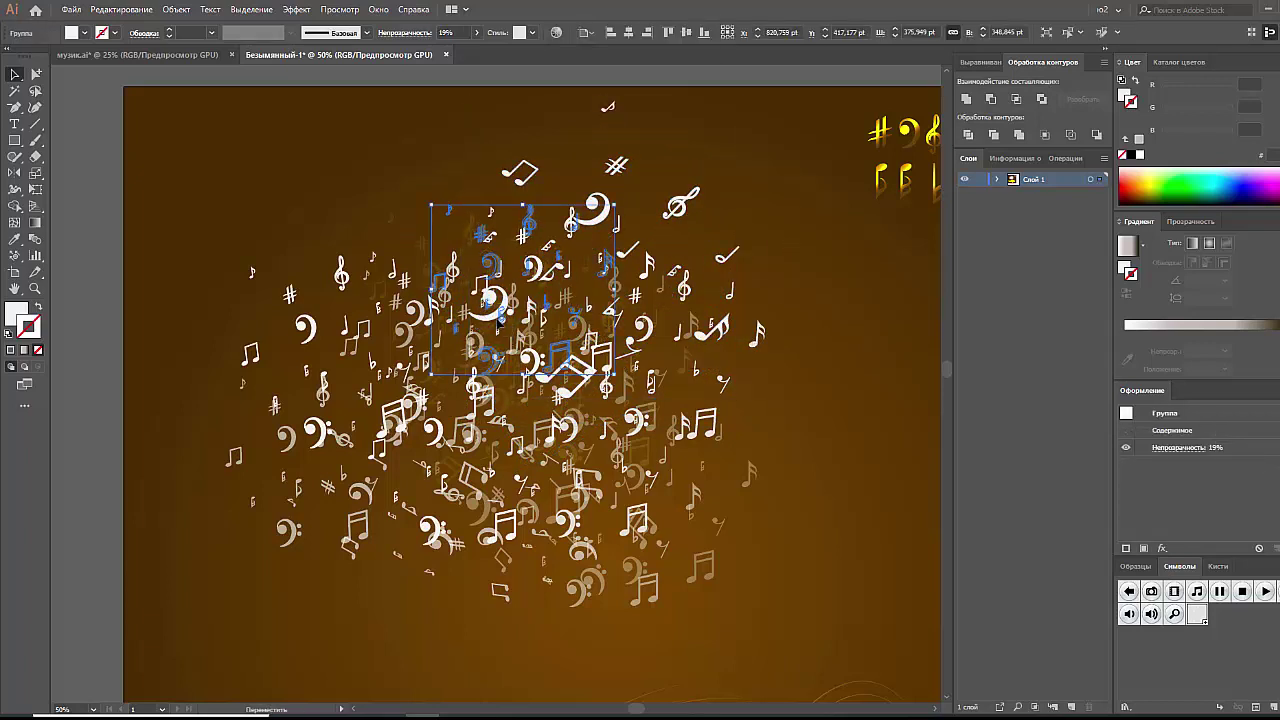
{"action": "left_click", "coordinate": [463, 302]}
{"action": "mouse_move", "coordinate": [496, 318]}
{"action": "left_mouse_down"}
{"action": "mouse_move", "coordinate": [376, 242]}
{"action": "mouse_move", "coordinate": [380, 354]}
{"action": "left_mouse_up"}
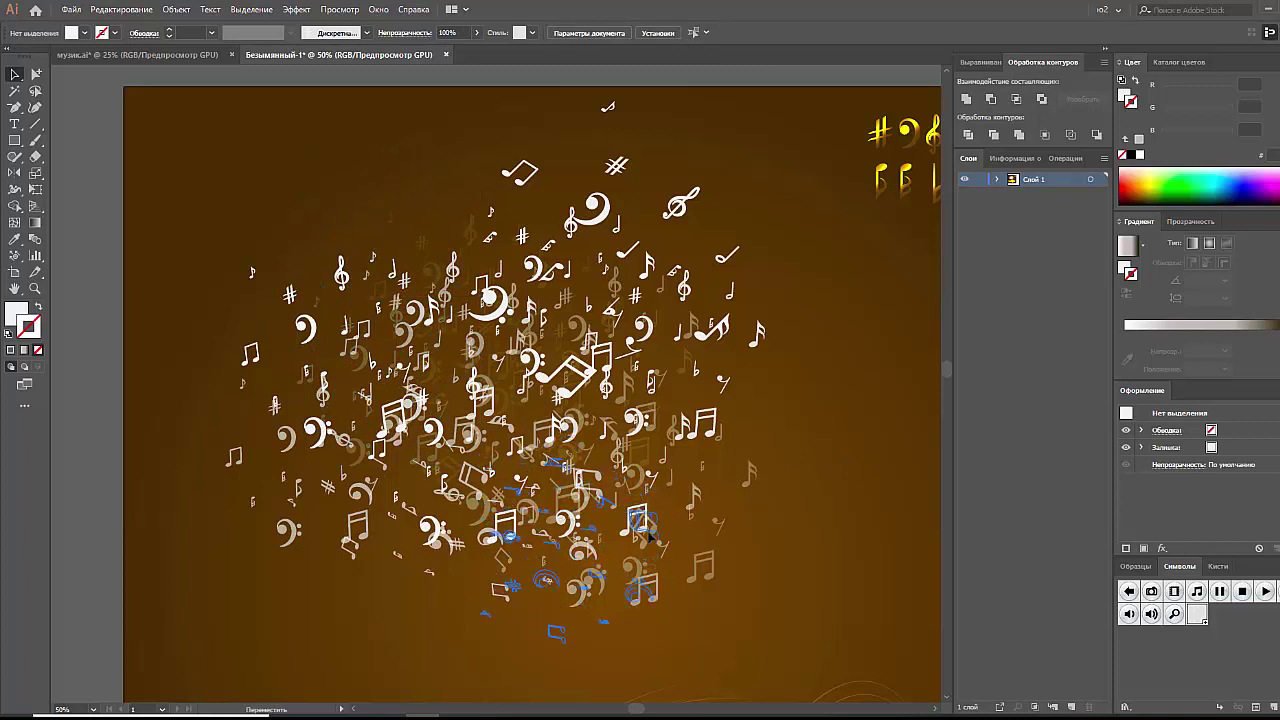
- Rotate the bottom note group, move it up-left, and shift the upper-left group upward
{"action": "left_click", "coordinate": [635, 585]}
{"action": "left_click_drag", "start_coordinate": [665, 650], "coordinate": [383, 638]}
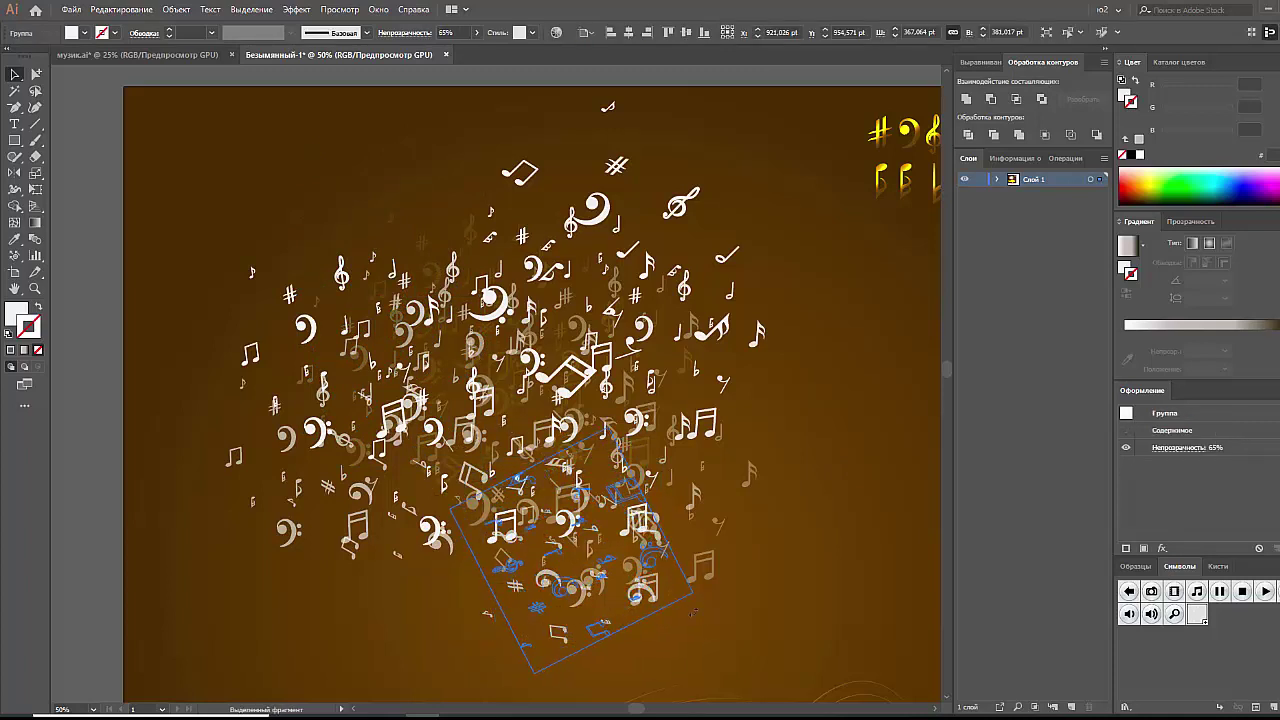
{"action": "left_click", "coordinate": [405, 619]}
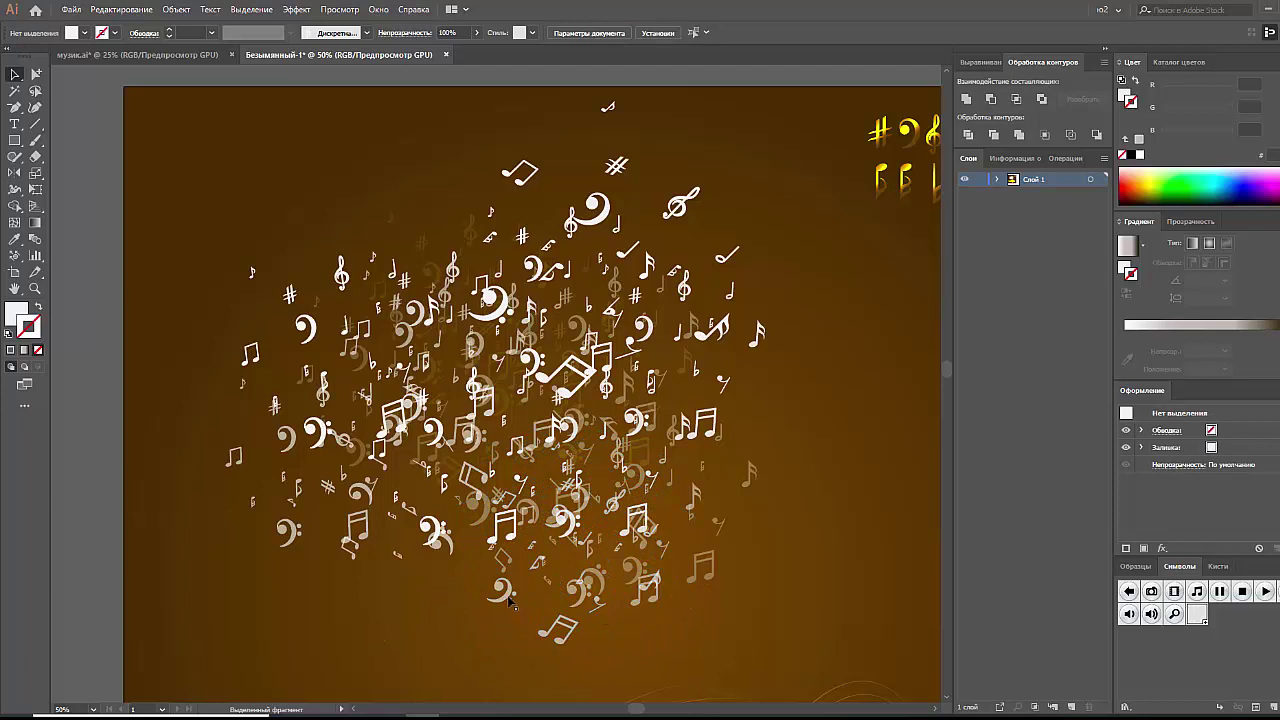
{"action": "left_click_drag", "start_coordinate": [510, 600], "coordinate": [445, 550]}
{"action": "left_click", "coordinate": [405, 602]}
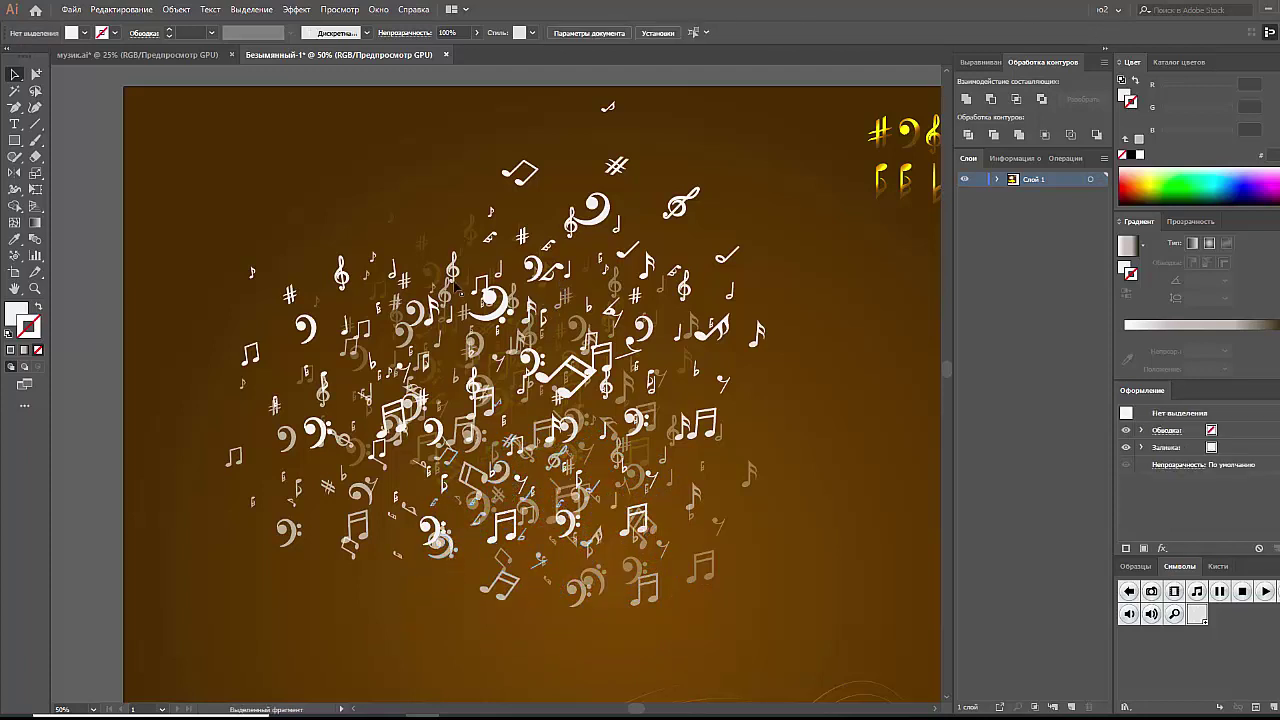
{"action": "left_click_drag", "start_coordinate": [455, 285], "coordinate": [443, 215]}
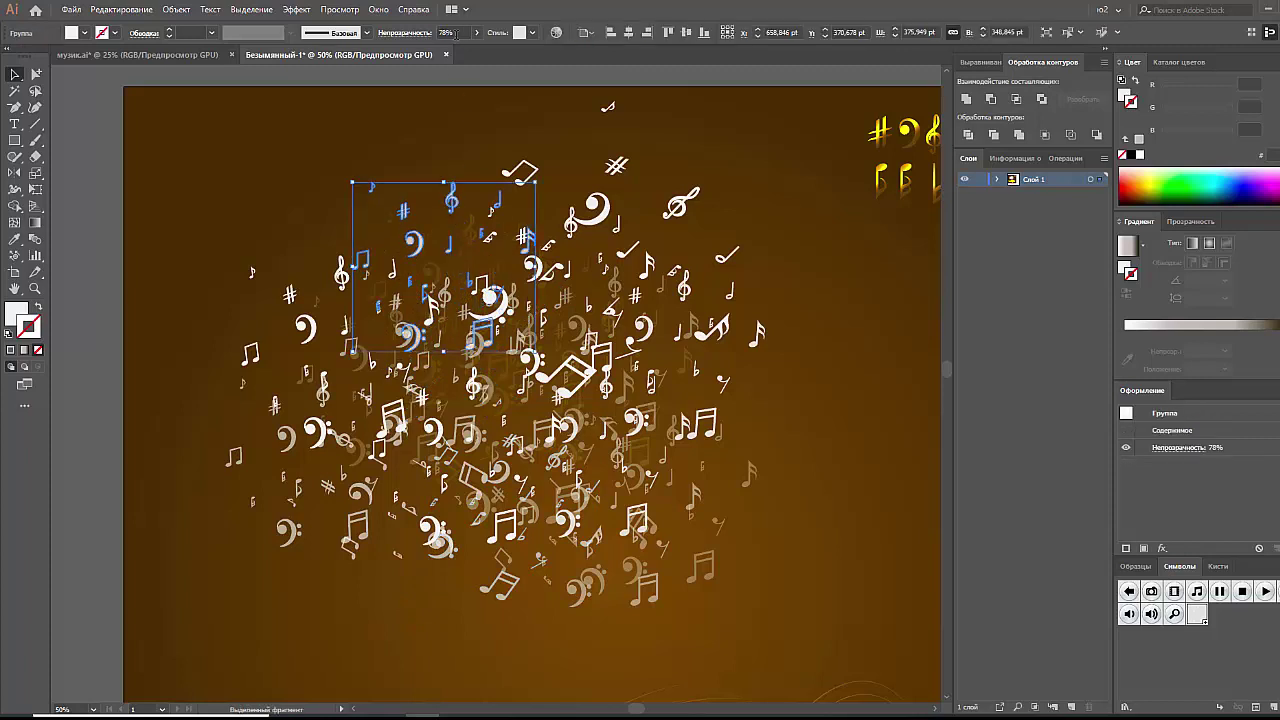
- Fade the upper-left note group to 42% opacity, then further to 10%
{"action": "left_click", "coordinate": [476, 32]}
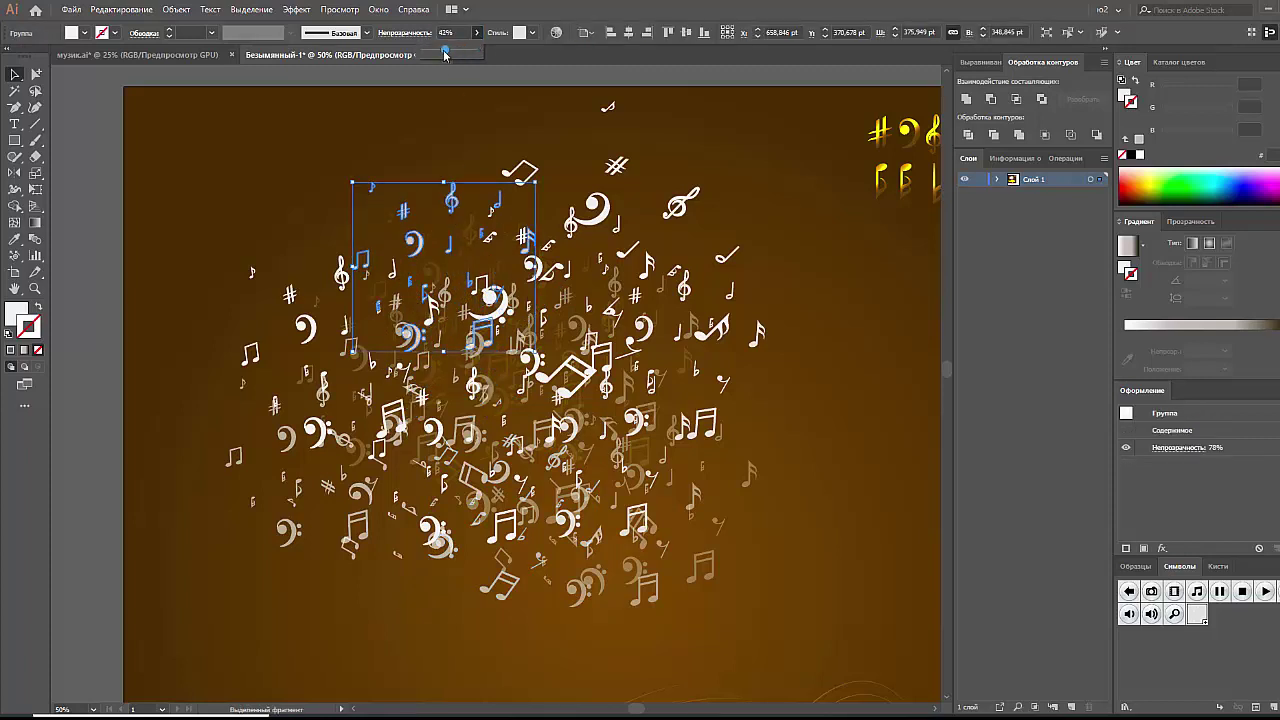
{"action": "left_click", "coordinate": [451, 153]}
{"action": "left_click", "coordinate": [459, 196]}
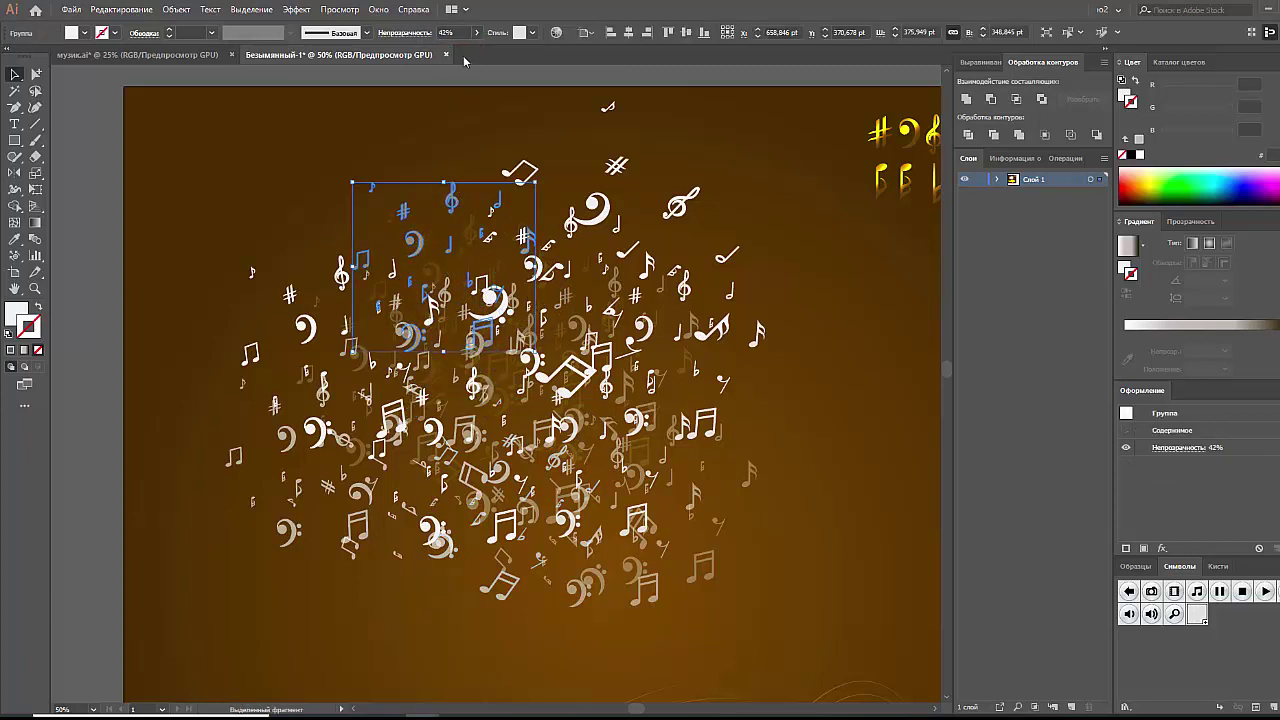
{"action": "left_click", "coordinate": [474, 33]}
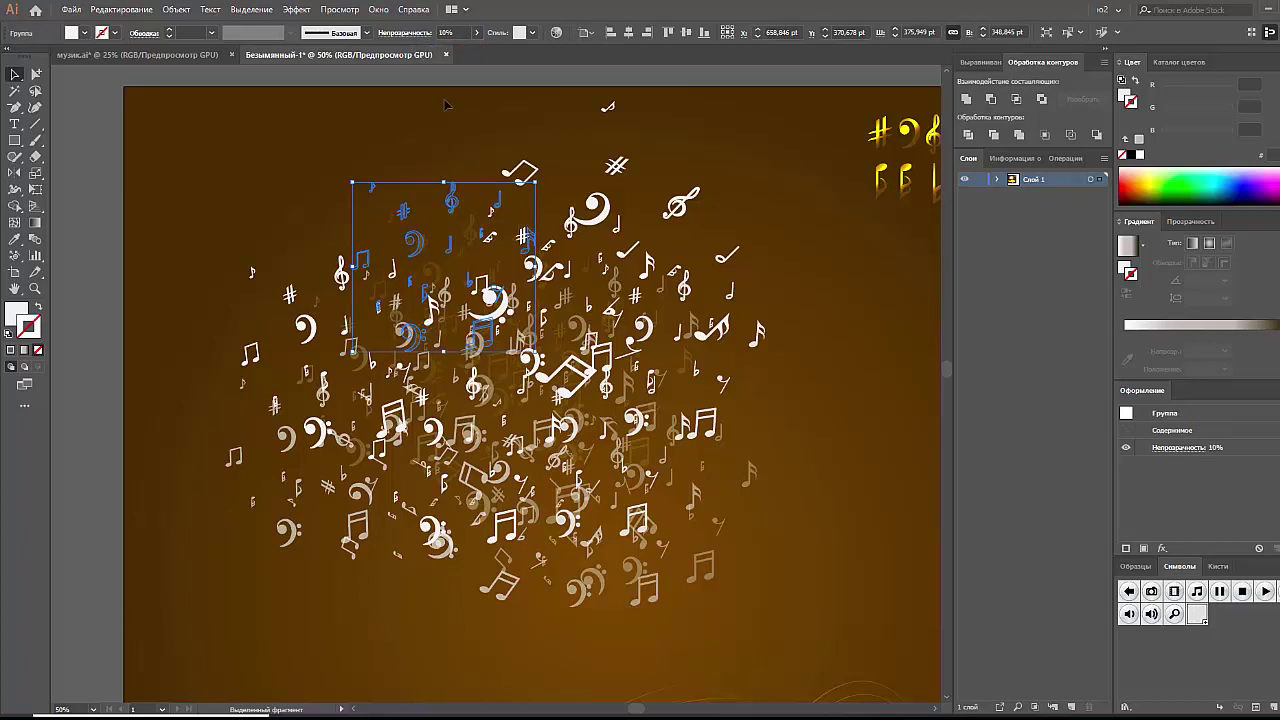
{"action": "left_click", "coordinate": [440, 143]}
- Select and deselect the faint upper-left, top and central note groups to compare them
{"action": "left_click", "coordinate": [451, 196]}
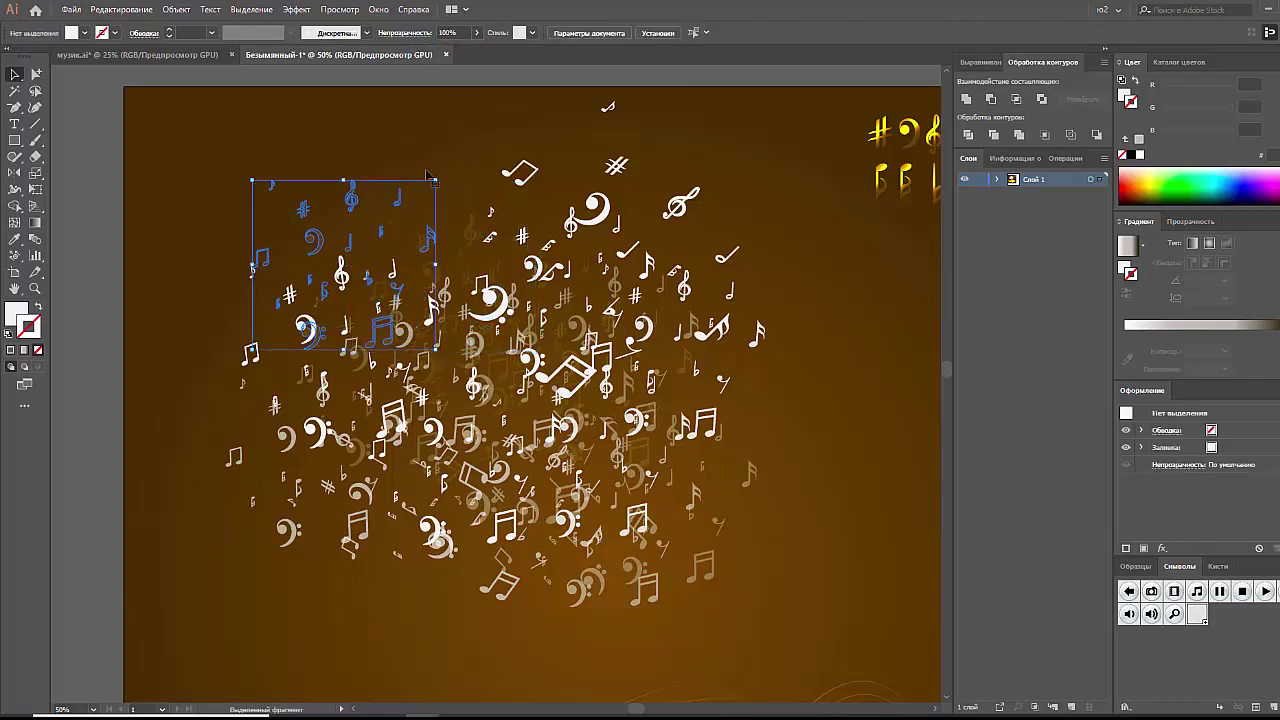
{"action": "left_click", "coordinate": [447, 175]}
{"action": "left_click", "coordinate": [437, 235]}
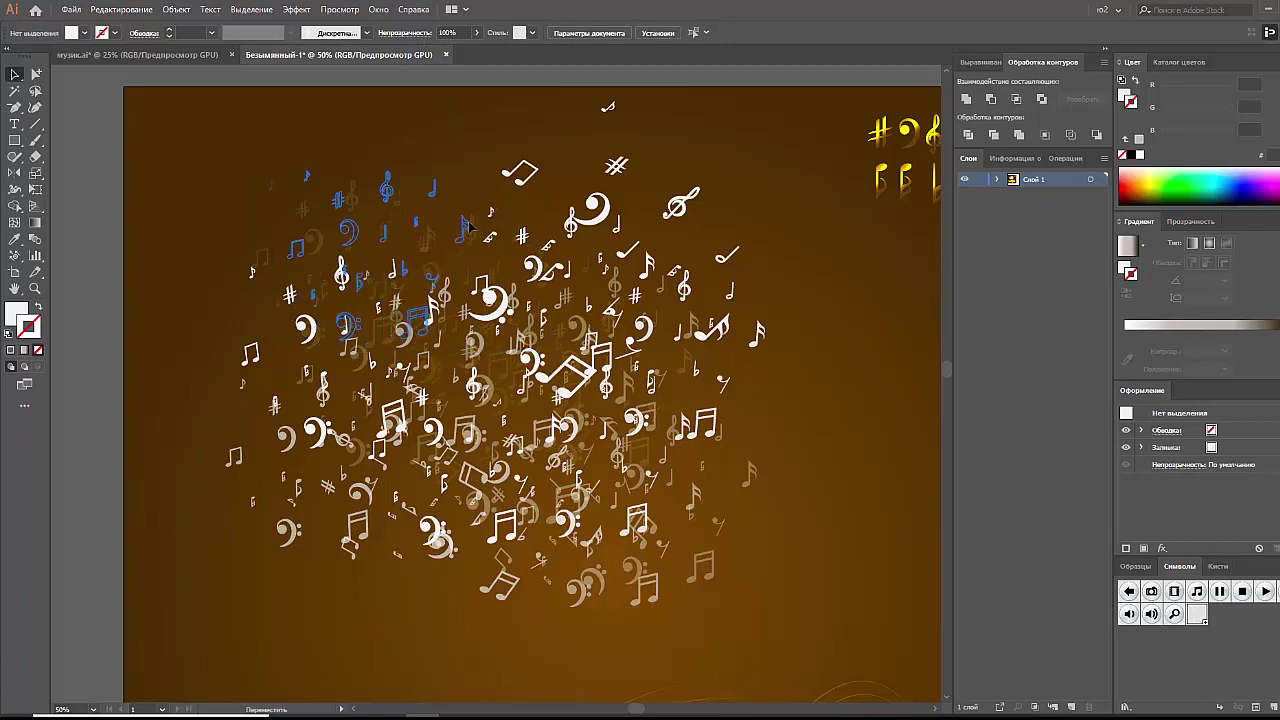
{"action": "left_click", "coordinate": [731, 396]}
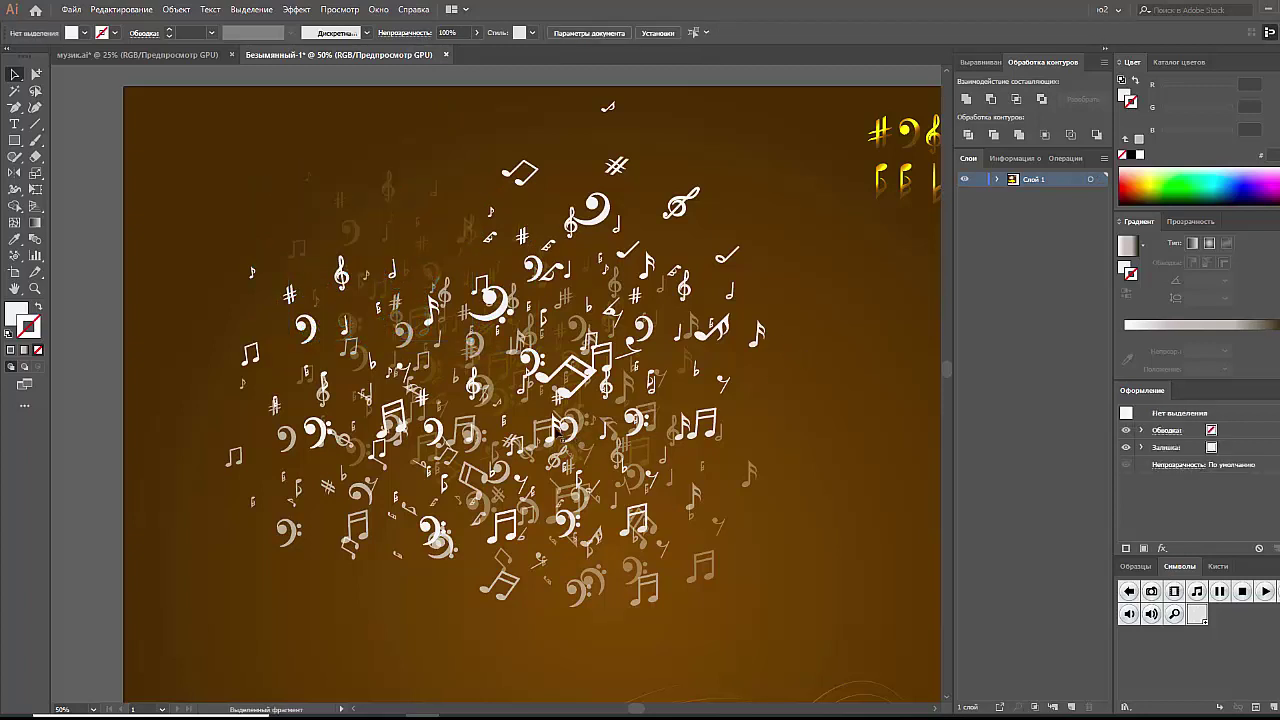
{"action": "left_click", "coordinate": [495, 292]}
{"action": "left_click", "coordinate": [800, 494]}
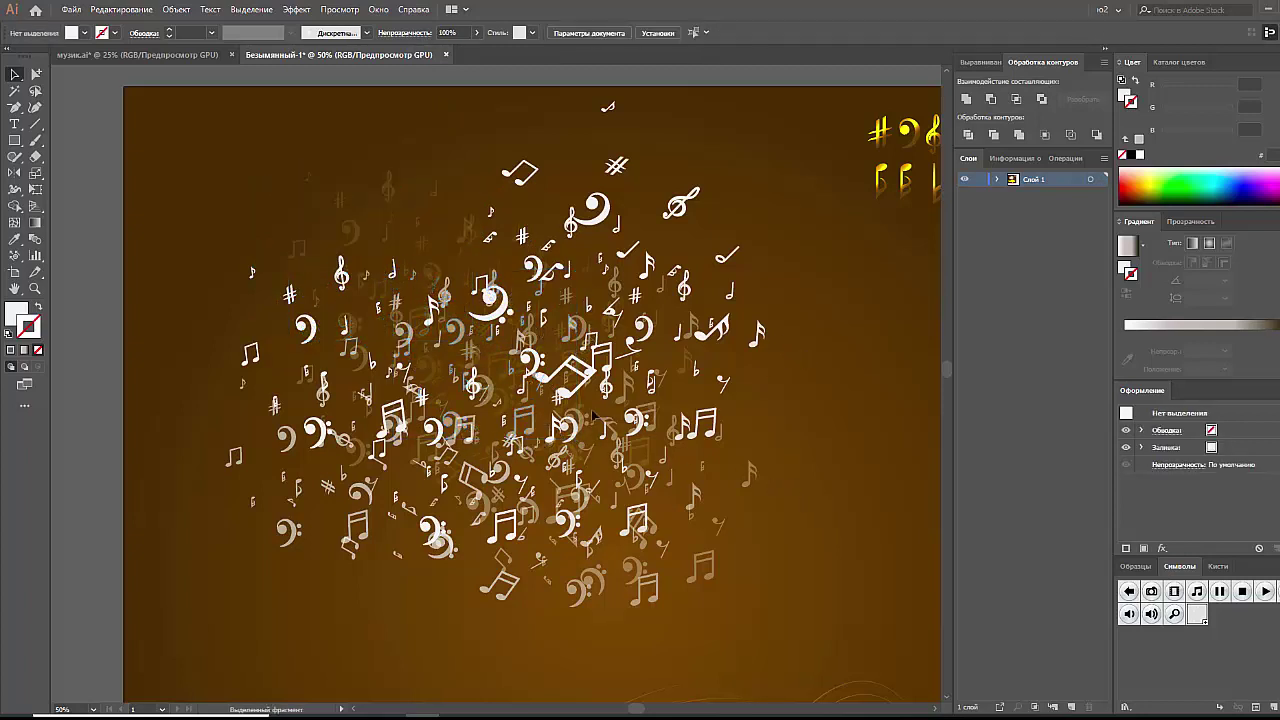
{"action": "left_click", "coordinate": [565, 395]}
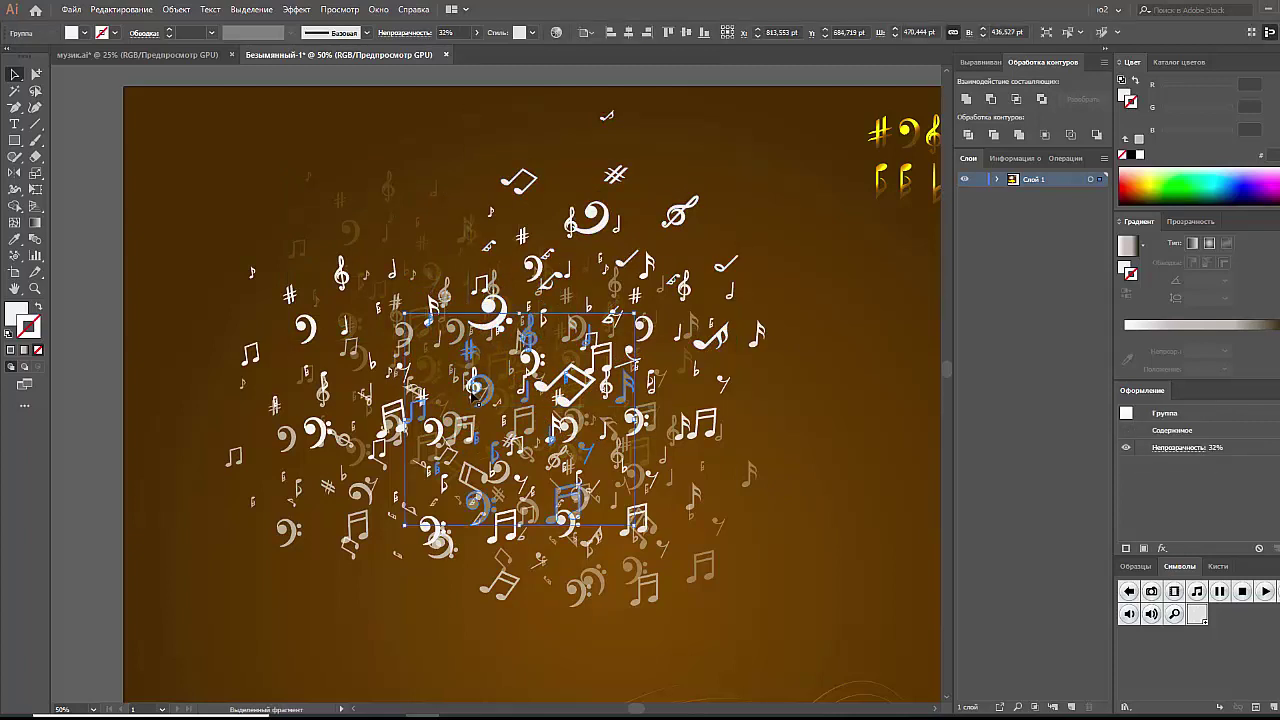
{"action": "left_click", "coordinate": [470, 392]}
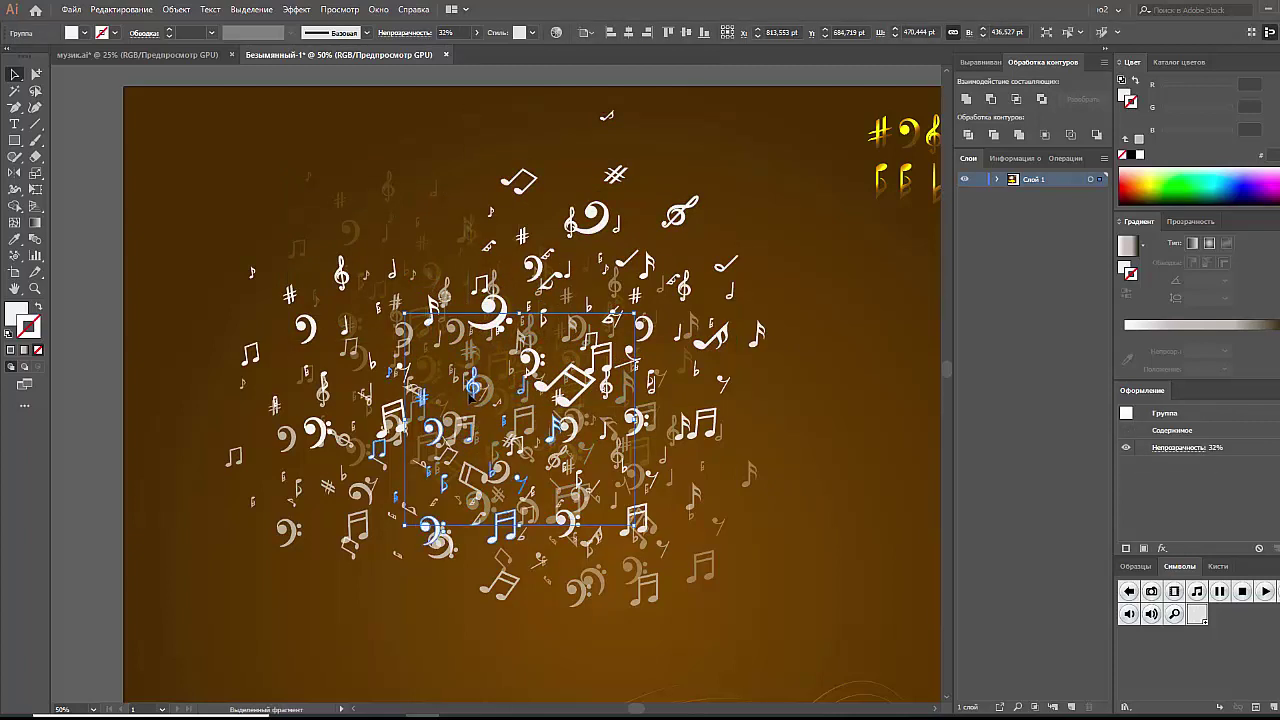
{"action": "left_click", "coordinate": [834, 443]}
- Brighten a central note group to 89% opacity and zoom out to 33.33%
{"action": "left_click", "coordinate": [465, 430]}
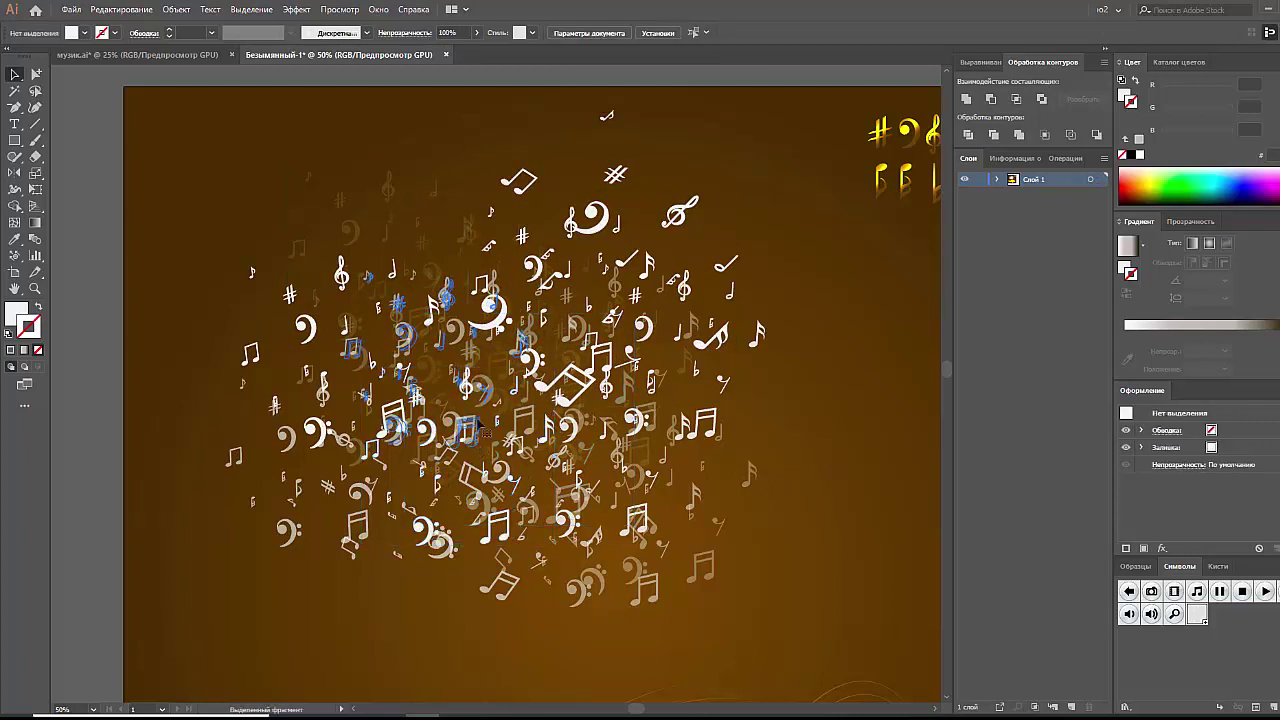
{"action": "left_click", "coordinate": [476, 33]}
{"action": "left_click", "coordinate": [468, 49]}
{"action": "left_click", "coordinate": [480, 124]}
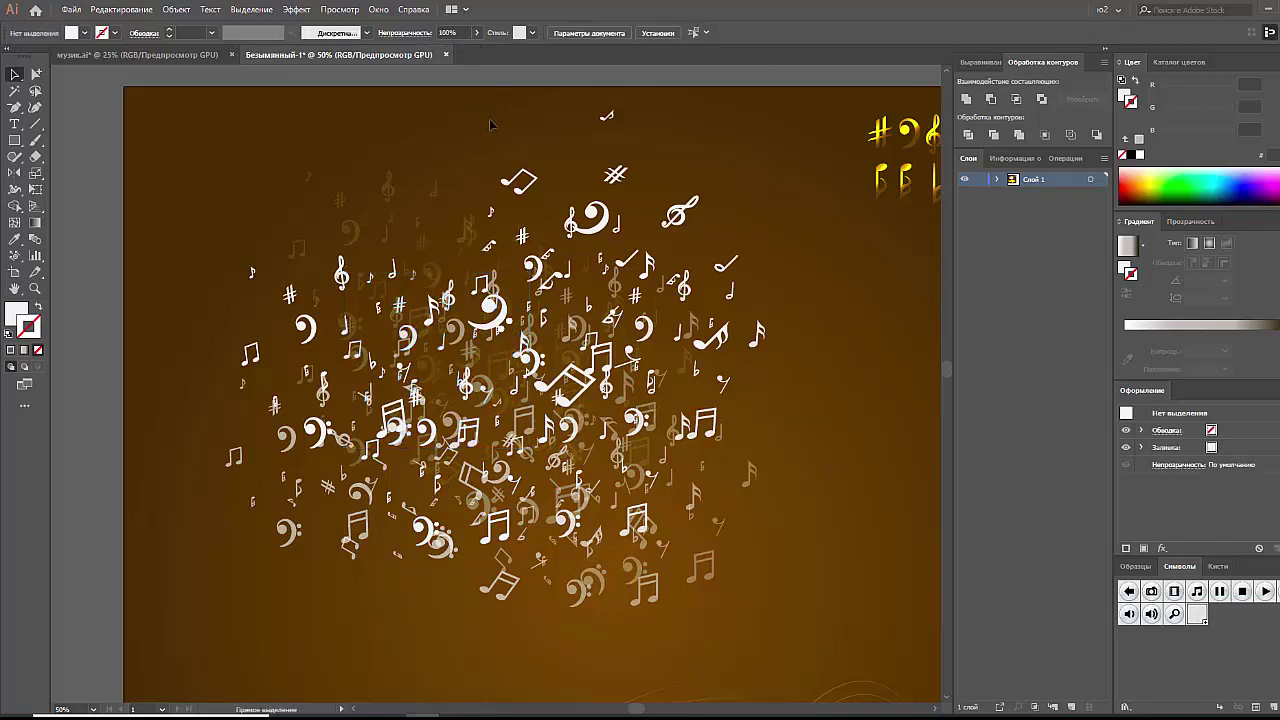
{"action": "key", "text": "ctrl+minus"}
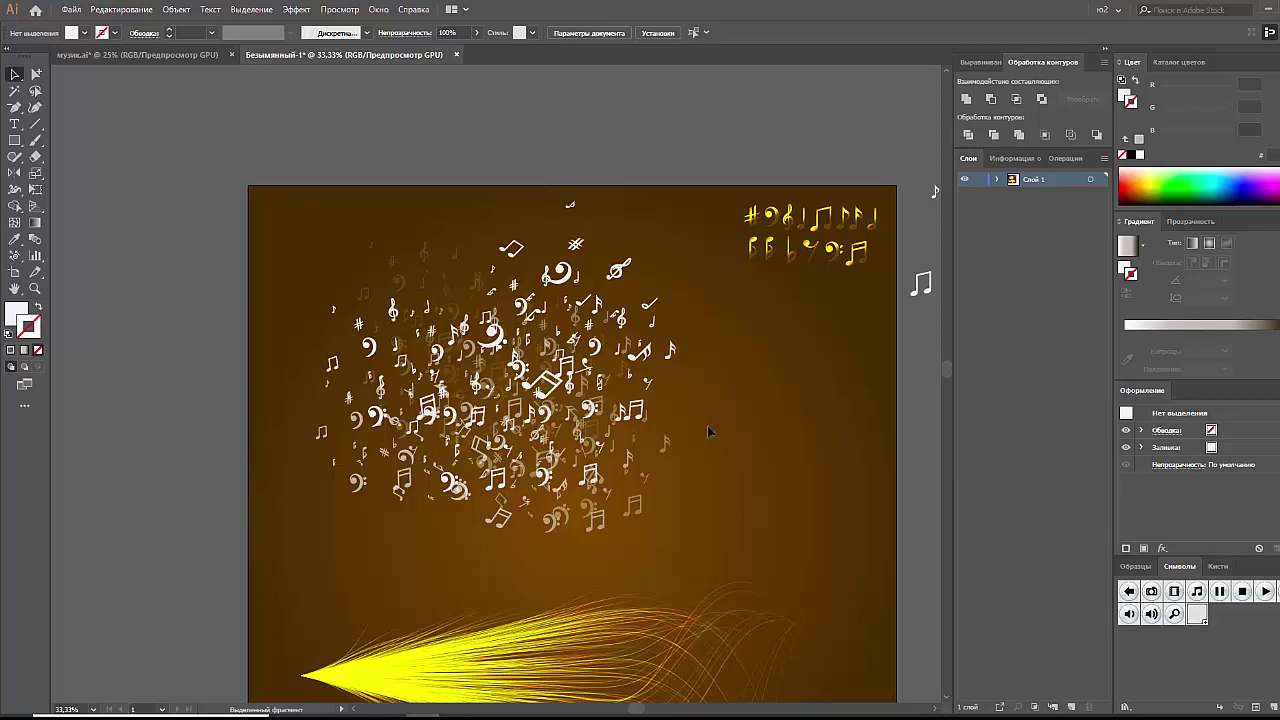